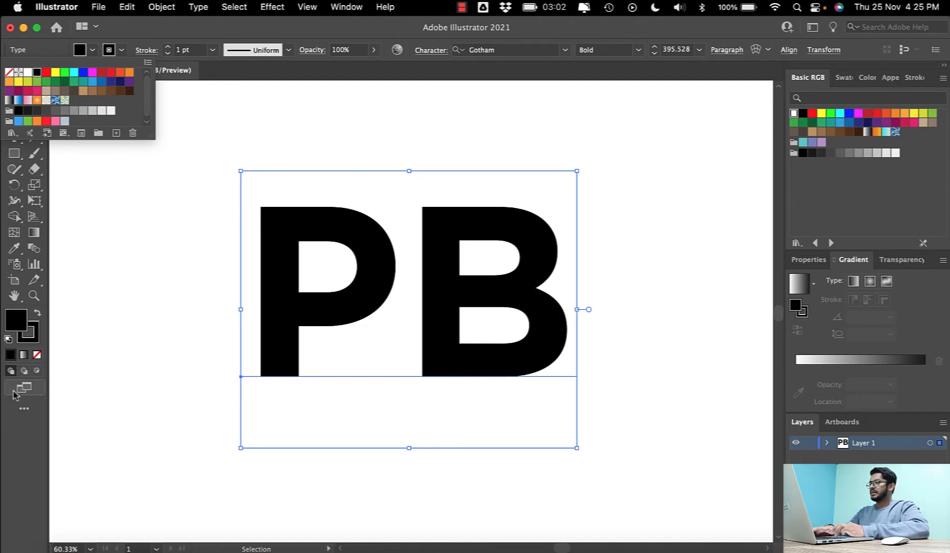
- Fill the PB text with green from the swatches, keeping its black stroke
left_click(18, 325)
left_click(92, 49)
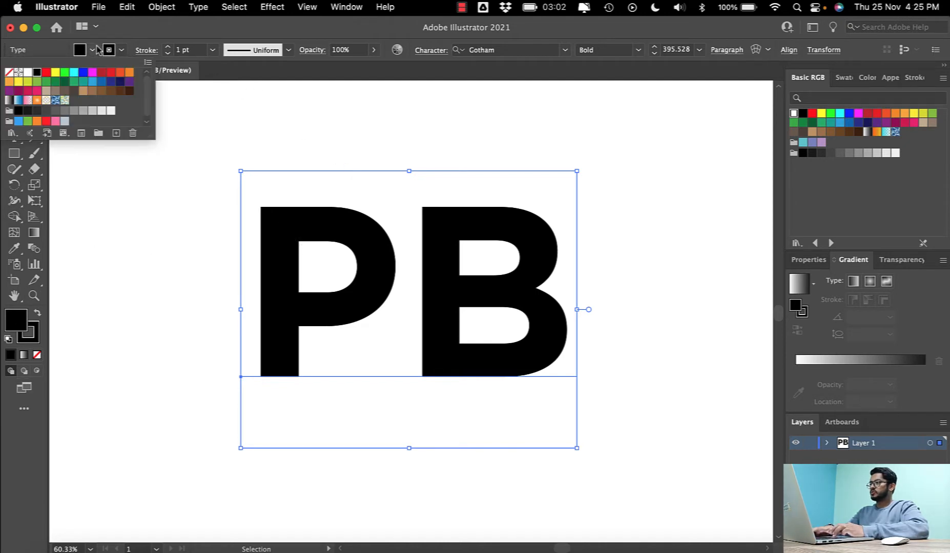
left_click(57, 83)
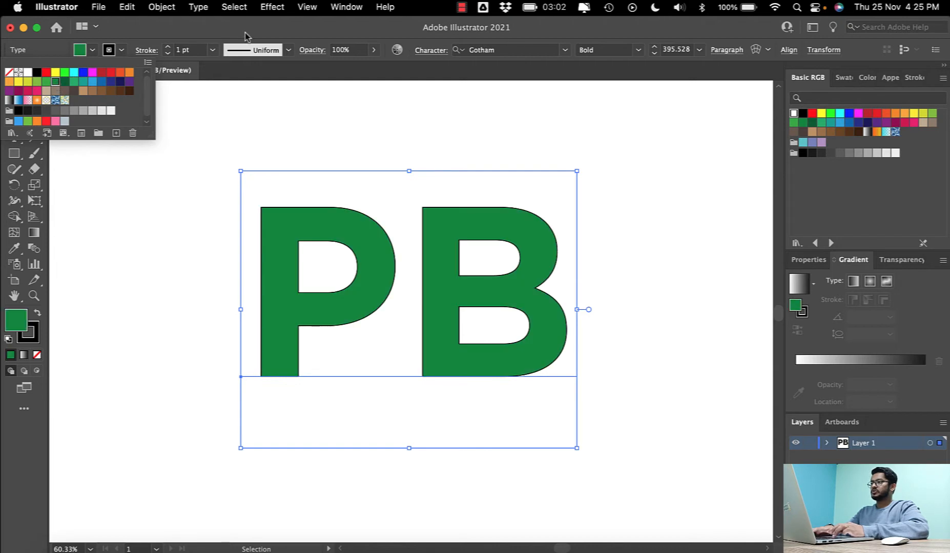
left_click(197, 32)
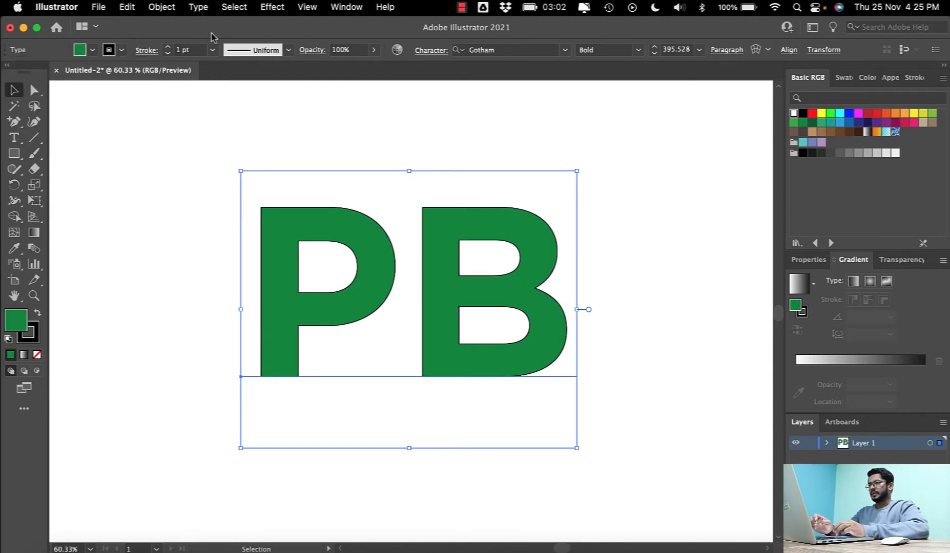
- Thicken the black stroke of the PB text, trying 10 pt and 20 pt and ending at 25 pt
left_click(187, 50)
type("10")
key("Return")
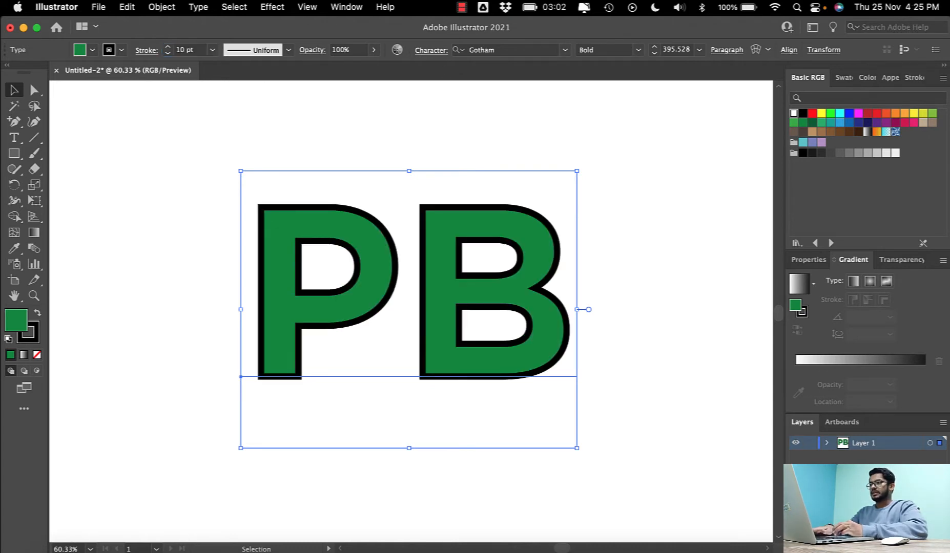
left_click_drag(200, 51, 160, 51)
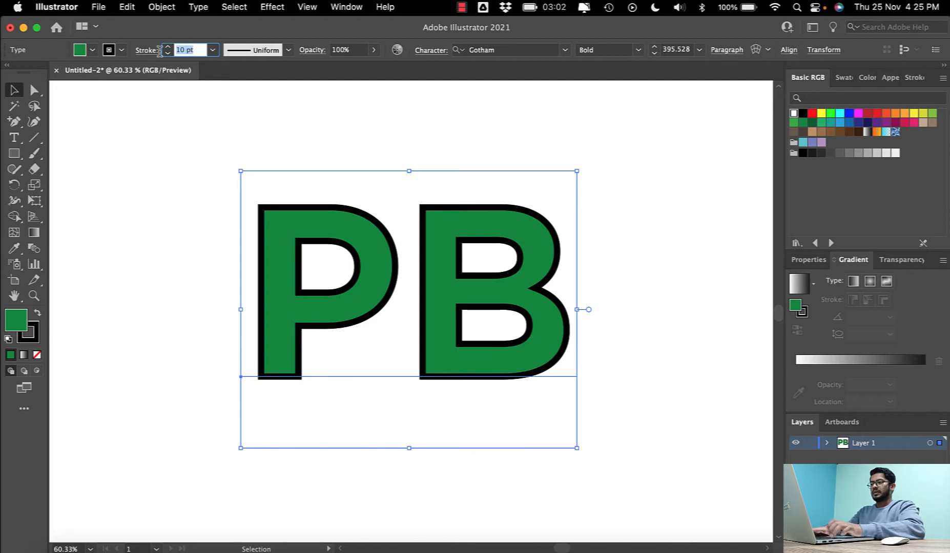
type("20")
key("Return")
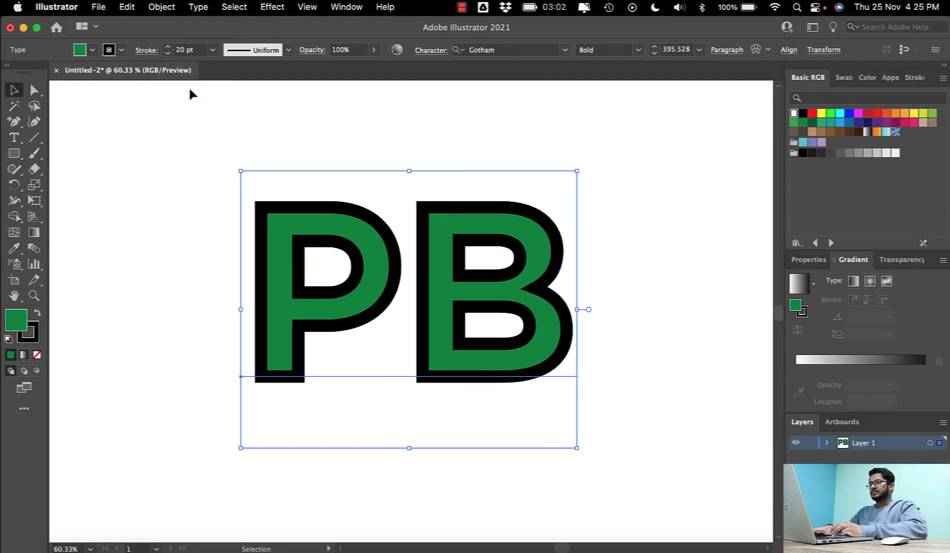
left_click(179, 51)
type("25")
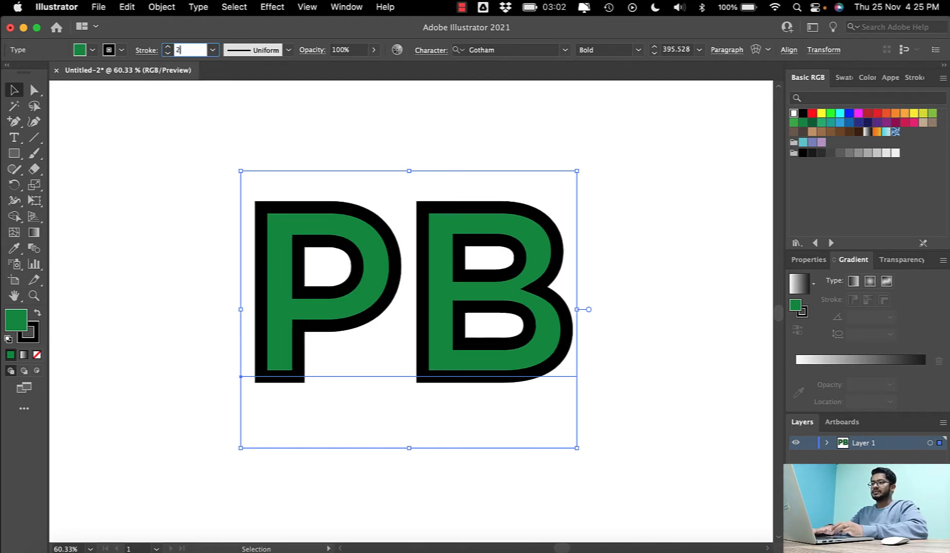
key("Return")
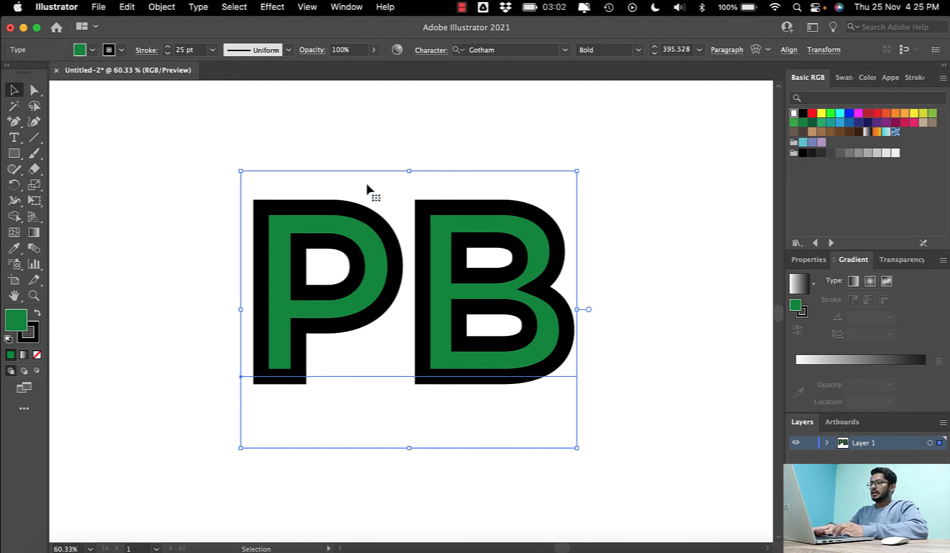
- Expand the text with Object and Fill, and expand the resulting group again to turn its strokes into shapes
left_click(156, 7)
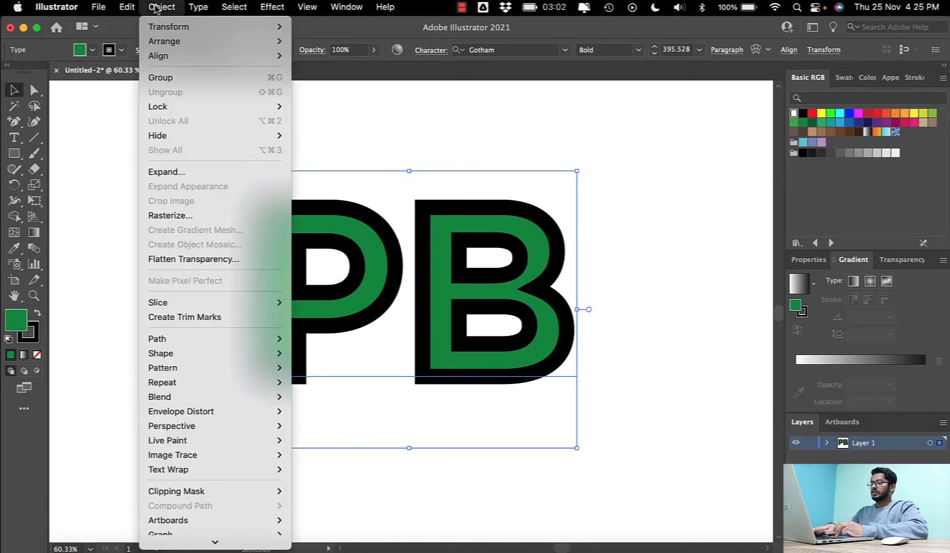
left_click(174, 172)
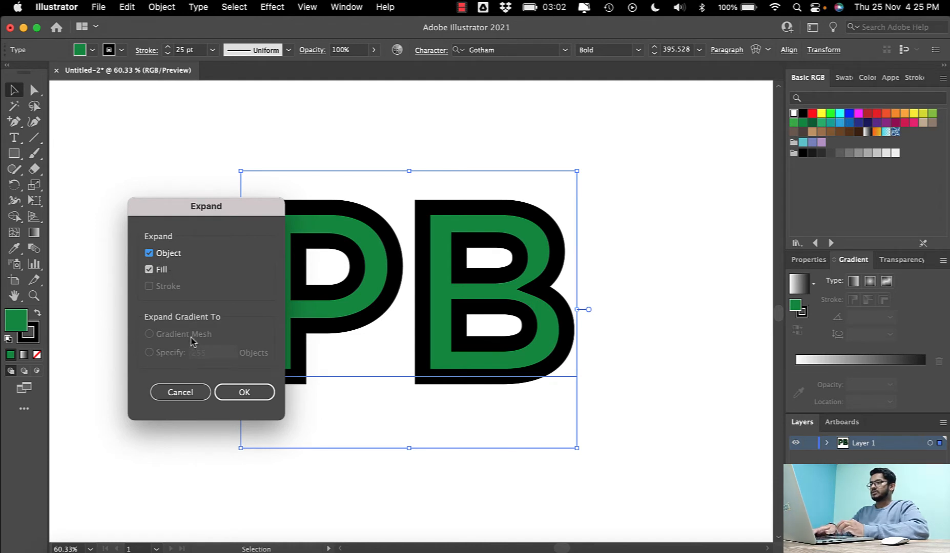
left_click(244, 392)
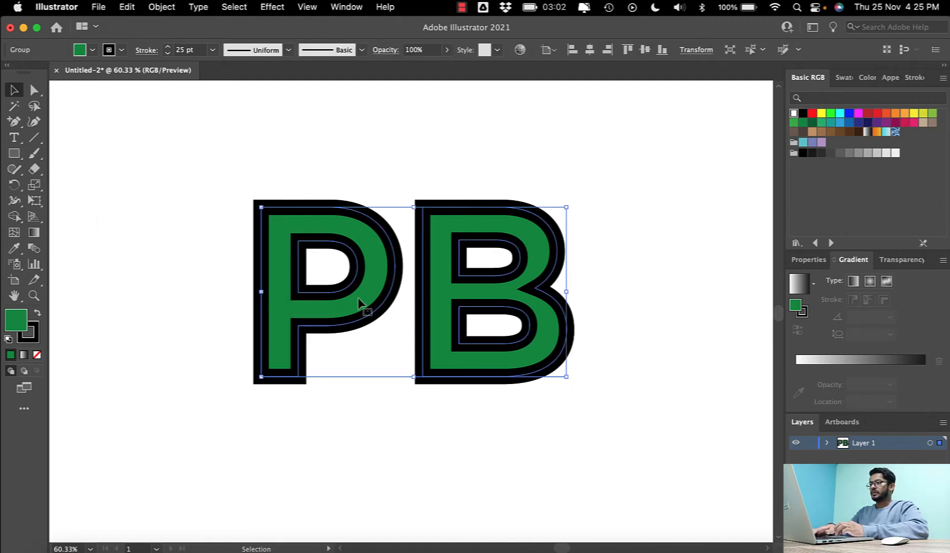
left_click(155, 8)
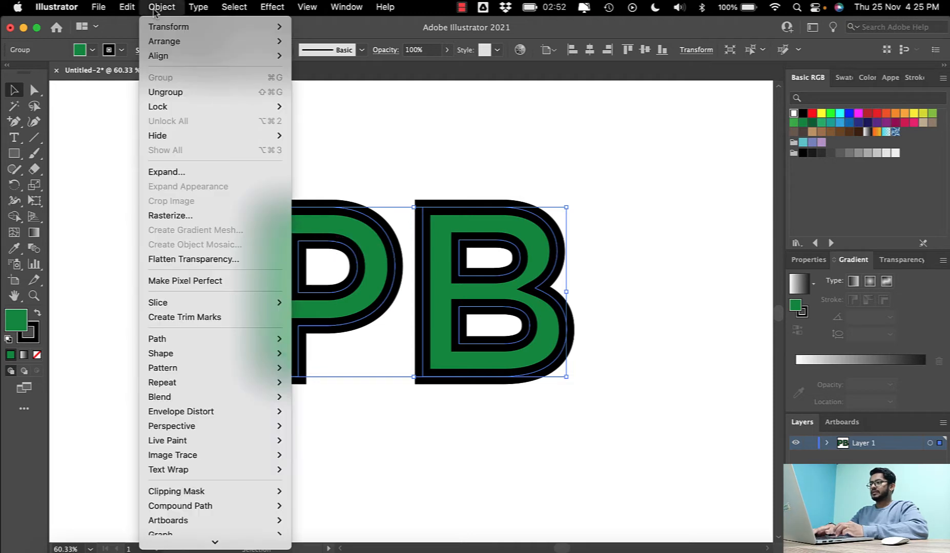
left_click(185, 174)
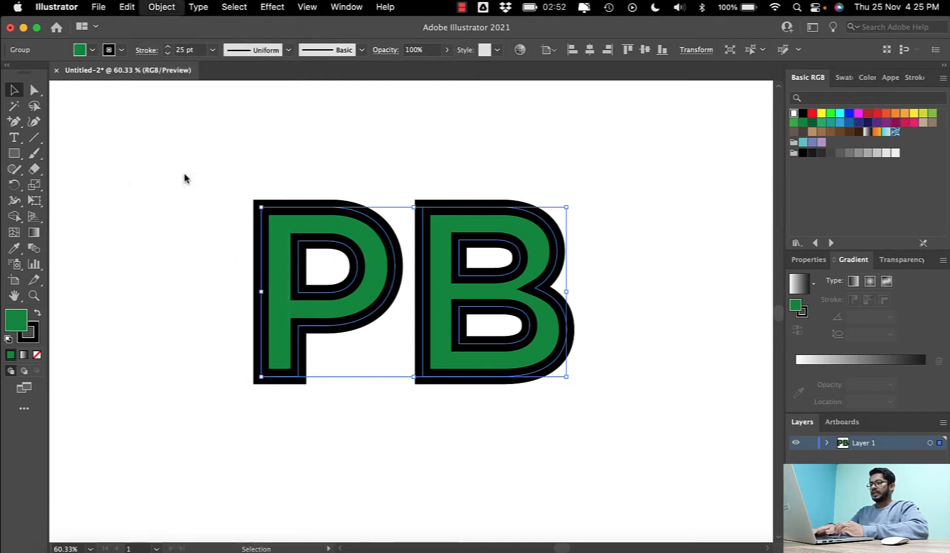
left_click(244, 391)
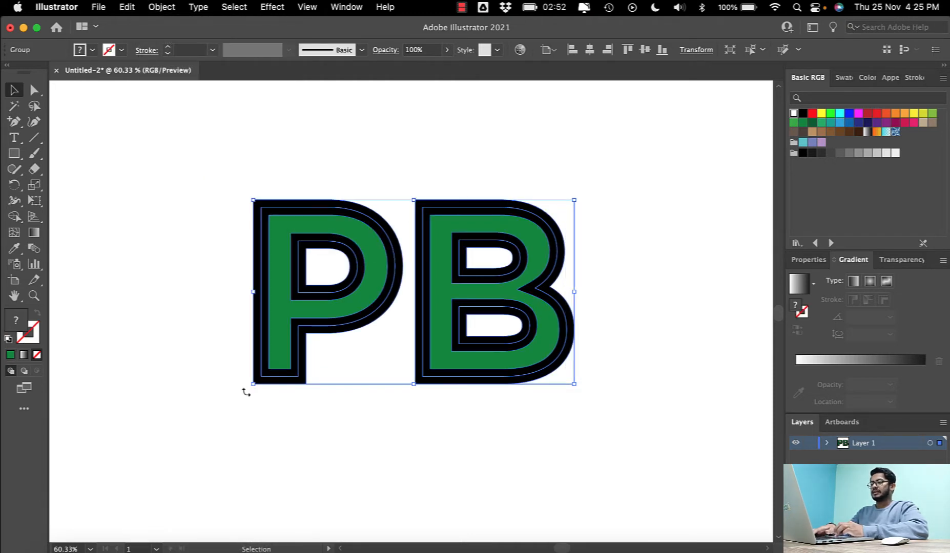
- Isolate the letter P inside the expanded group and delete its green fill shape
double_click(305, 224)
left_click(318, 226)
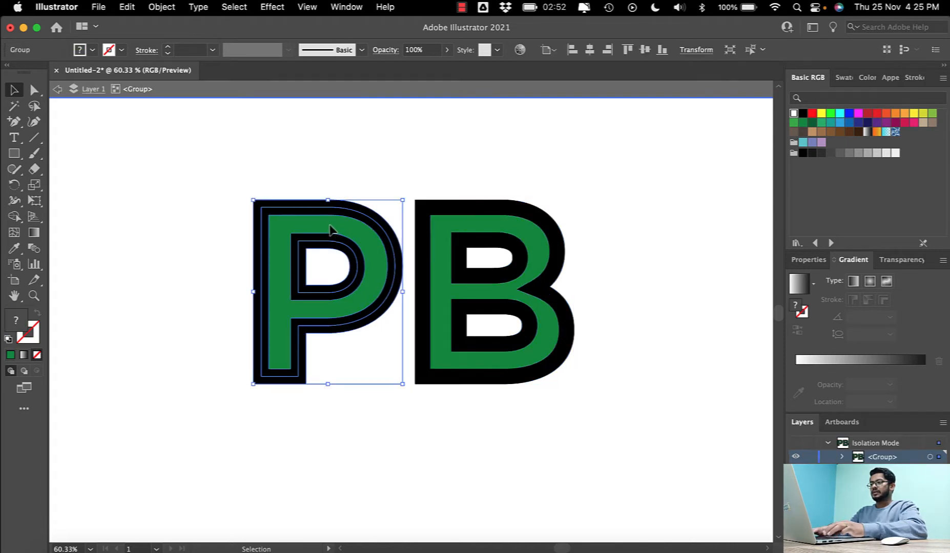
double_click(321, 228)
left_click(321, 228)
key("Delete")
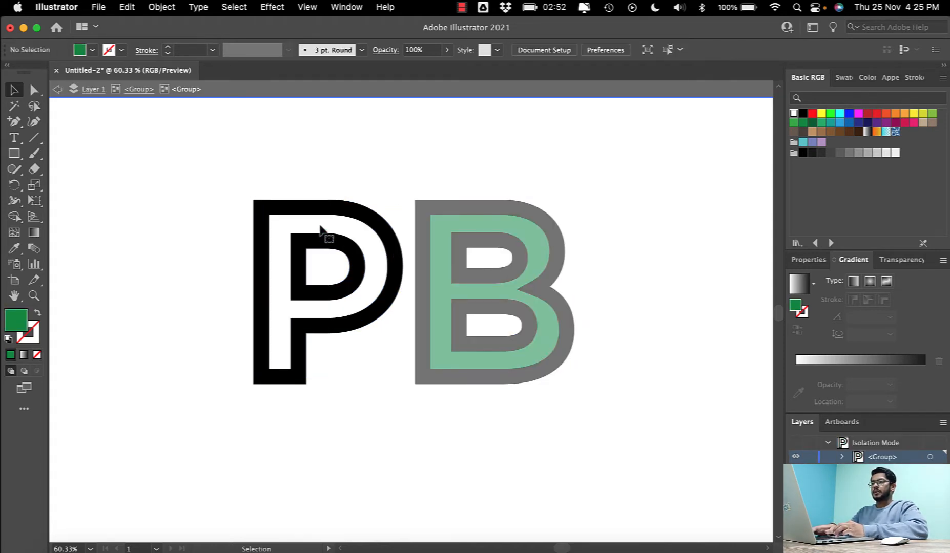
- Isolate the letter B inside the group, delete its green fill shape and leave isolation mode
double_click(463, 225)
double_click(471, 226)
left_click(465, 225)
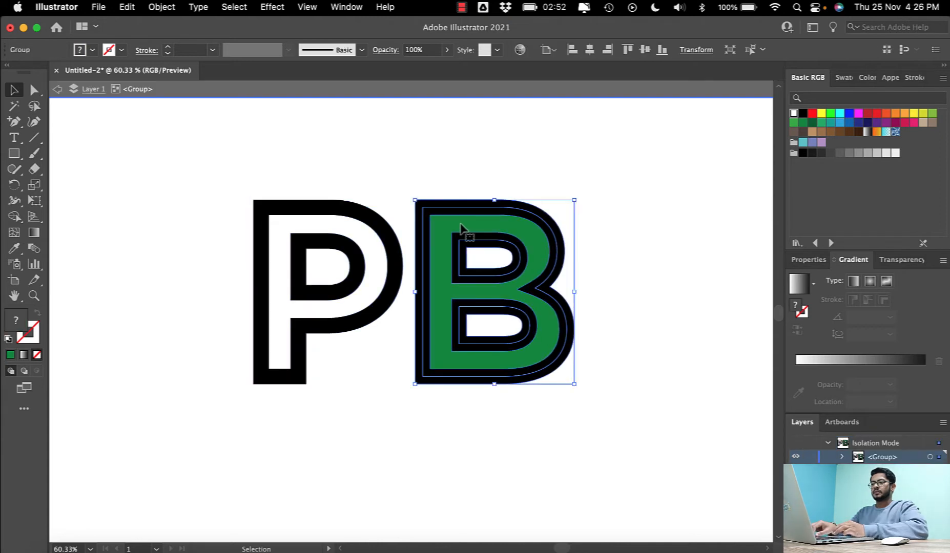
double_click(460, 226)
left_click(451, 227)
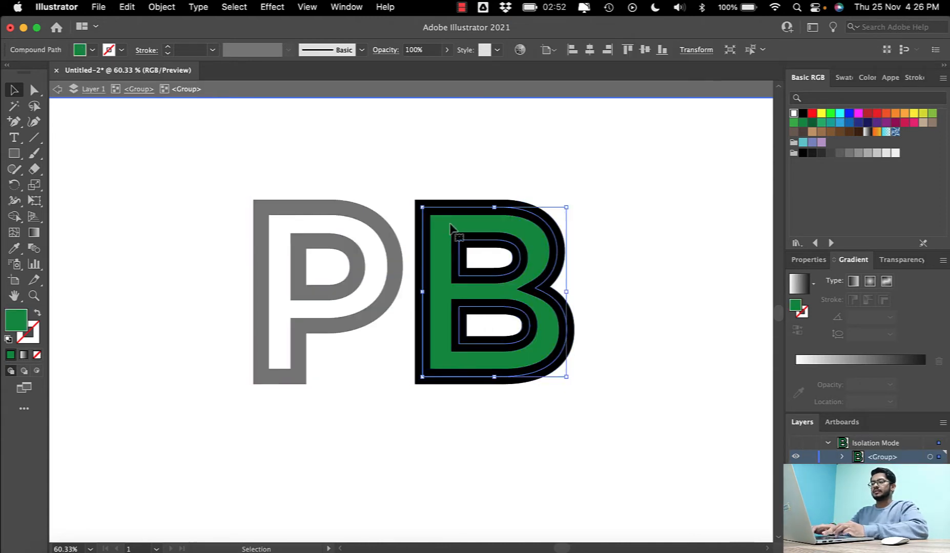
key("Delete")
double_click(529, 198)
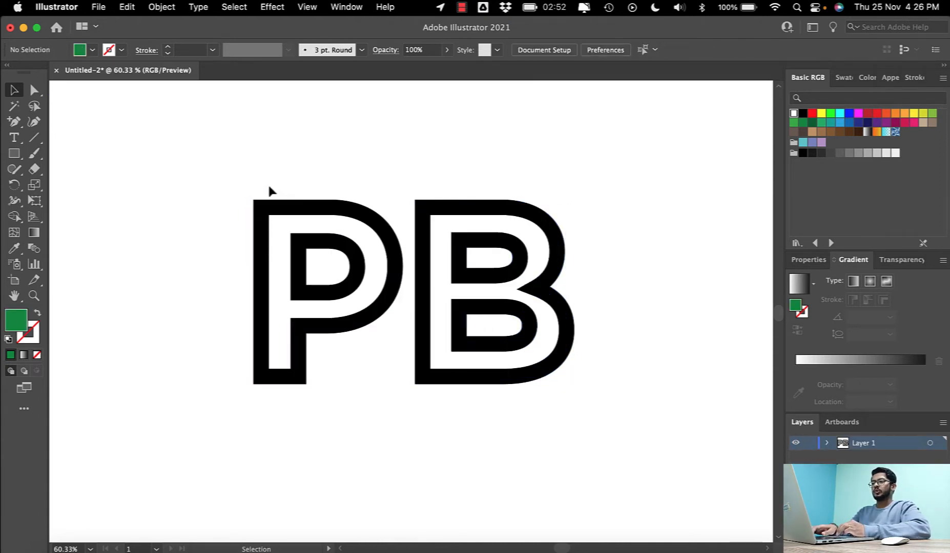
- Select both black letter outlines and ungroup them
left_click_drag(269, 190, 523, 302)
right_click(523, 302)
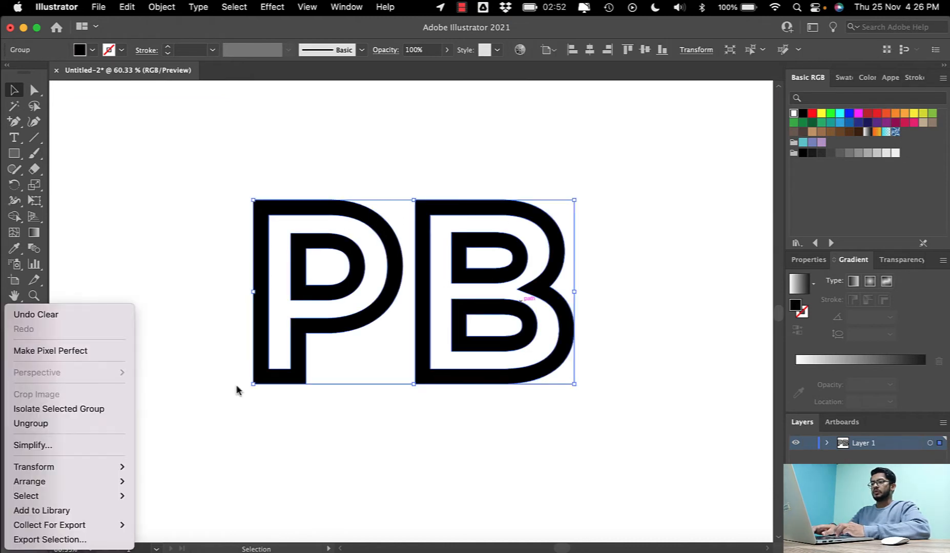
left_click(65, 425)
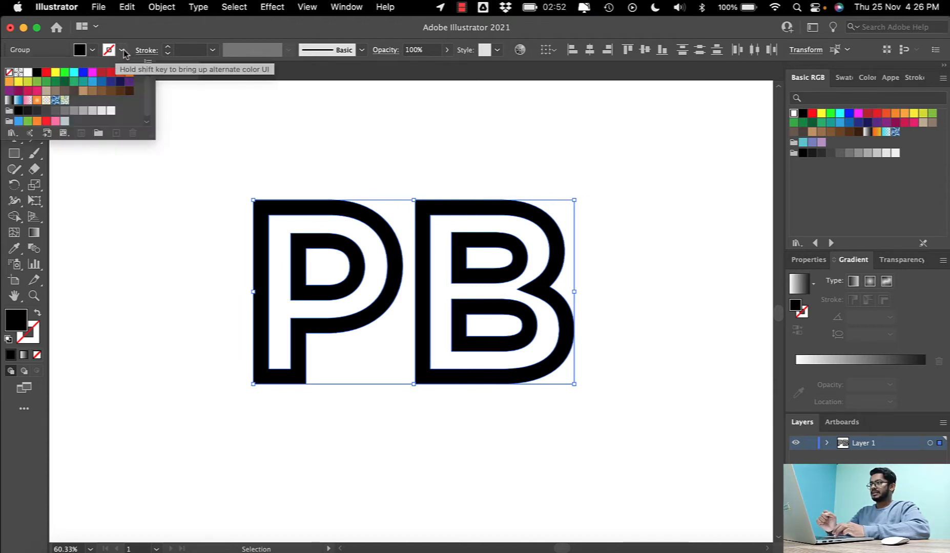
- Give the selected P and B shapes a black stroke of 2 pt
left_click(92, 52)
left_click(38, 74)
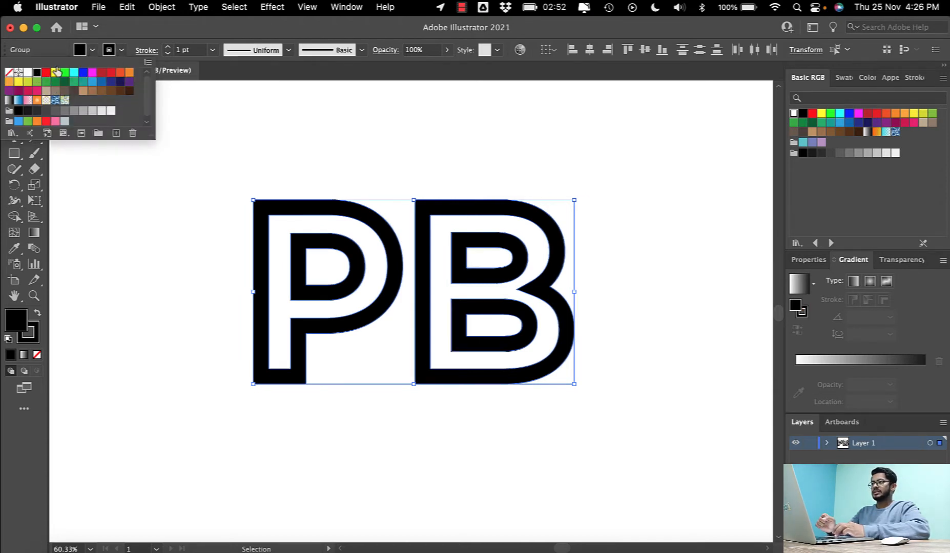
left_click(192, 50)
type("2")
key("Return")
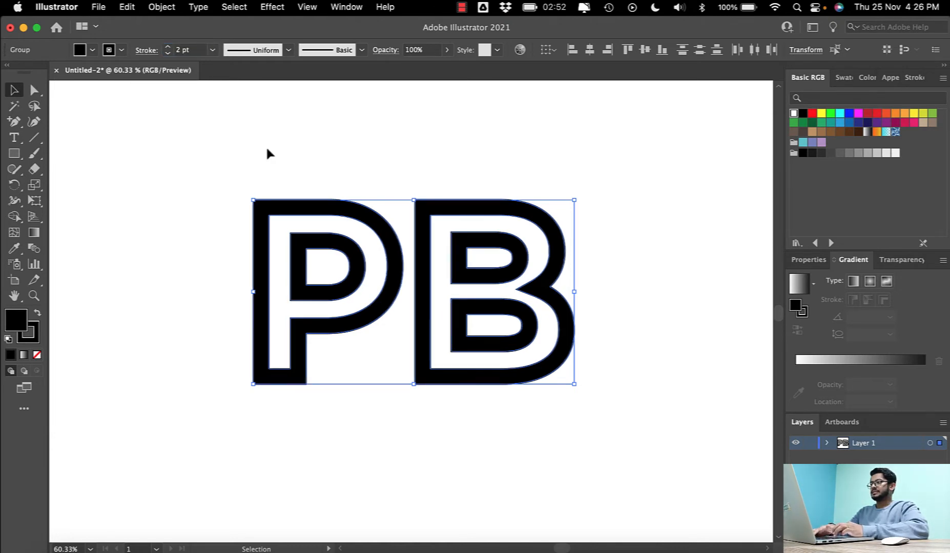
- Remove the fill from the P and B shapes so only their contour lines are drawn, and deselect them
left_click(92, 50)
left_click(11, 74)
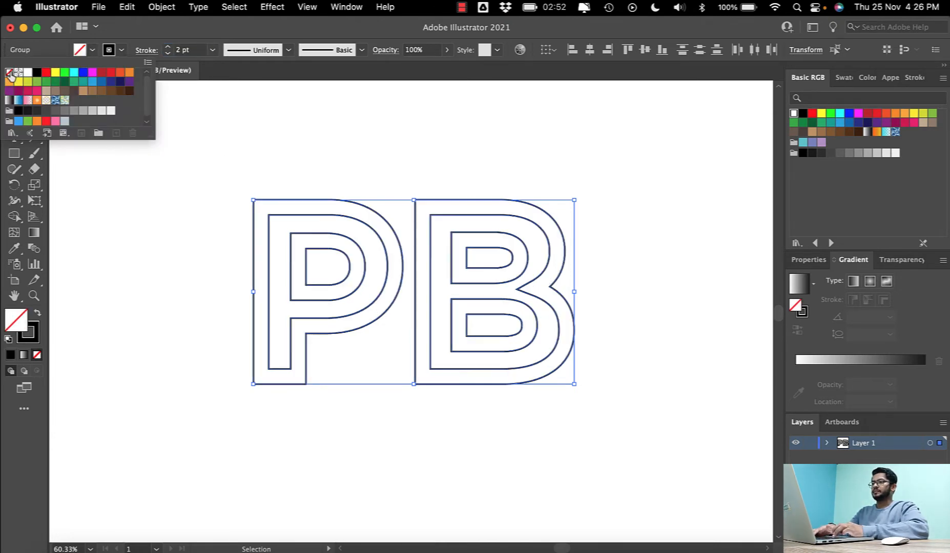
left_click(315, 142)
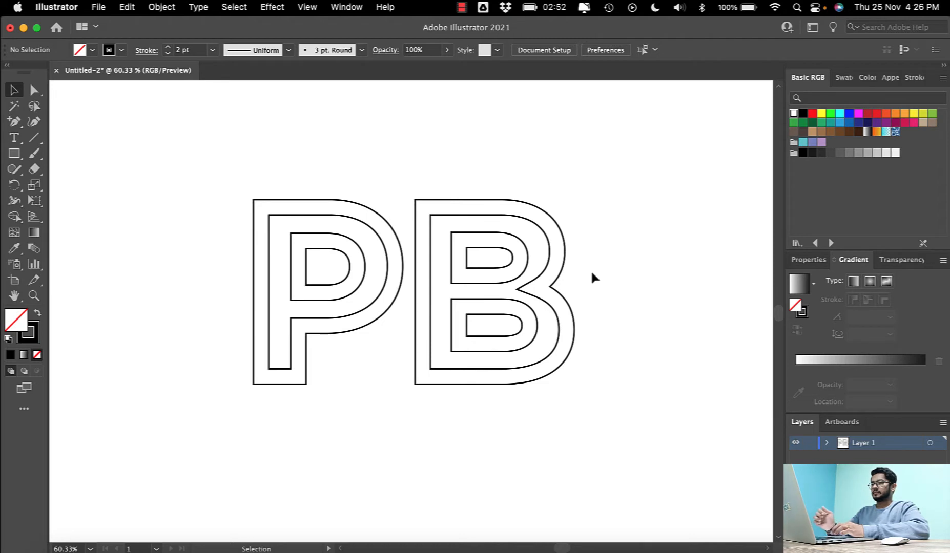
- Draw a large rectangle around the PB letters and swap its fill and stroke for a solid black background
scroll(592, 280, "up", 1)
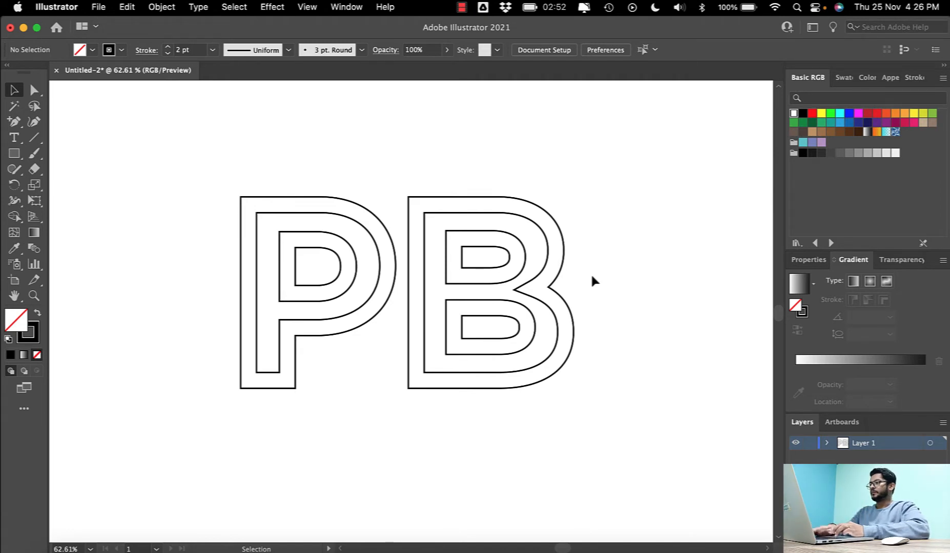
key("m")
scroll(186, 180, "down", 3)
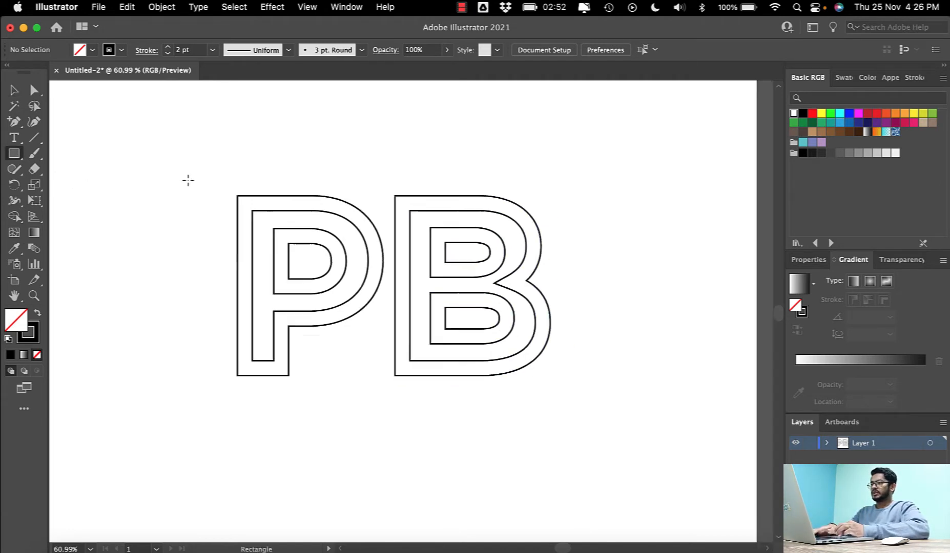
mouse_move(82, 135)
left_mouse_down()
mouse_move(506, 345)
mouse_move(568, 417)
mouse_move(574, 396)
mouse_move(608, 457)
mouse_move(613, 447)
left_mouse_up()
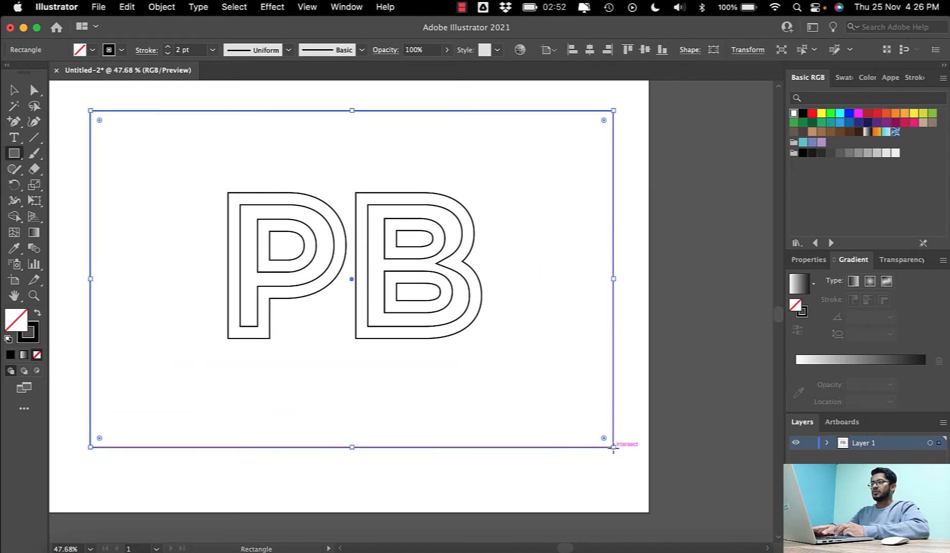
left_click(38, 315)
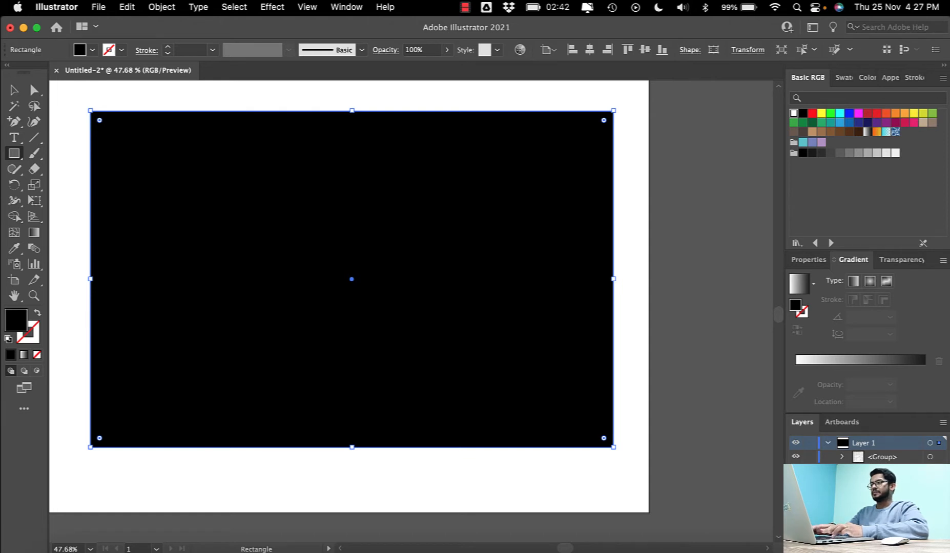
- Select the PB outlines over the black rectangle, set their stroke color to white and deselect them
left_click(14, 90)
key("a")
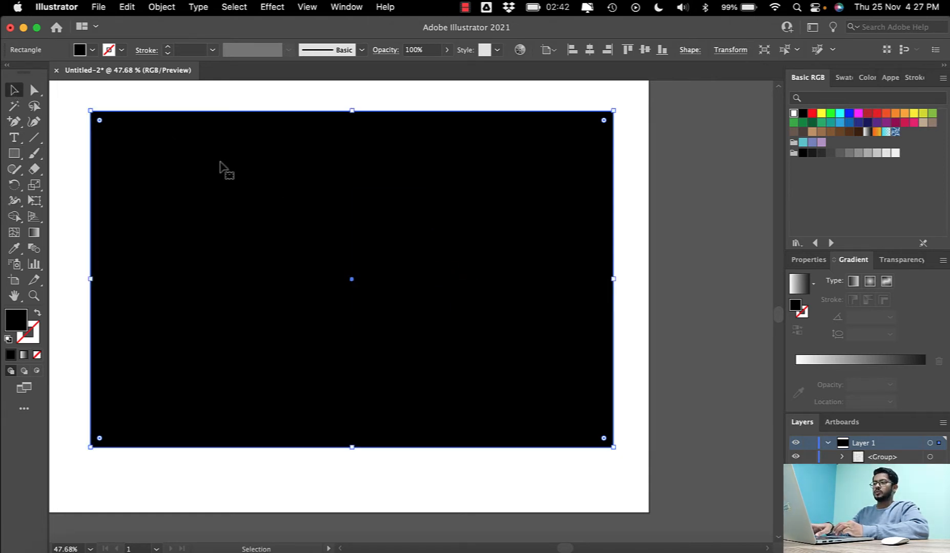
key("super+shift+a")
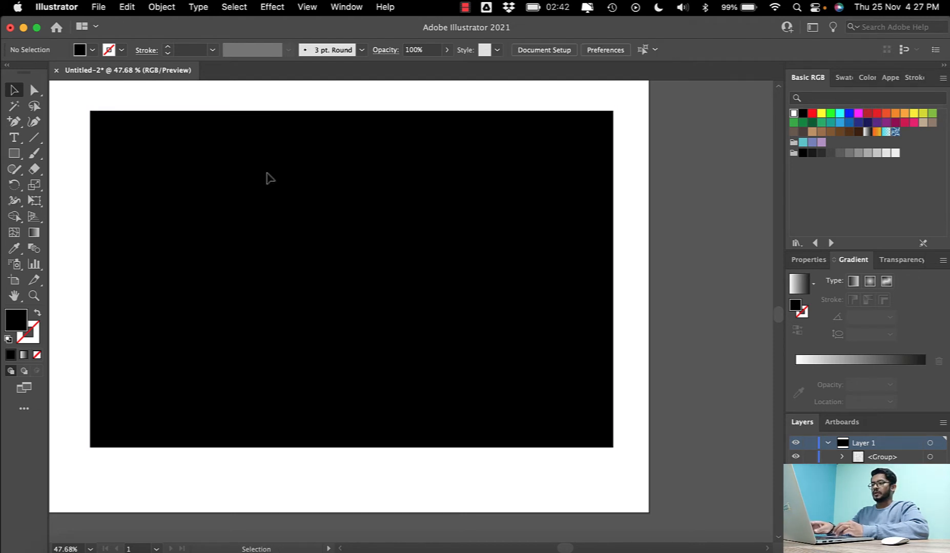
left_click_drag(595, 156, 193, 382)
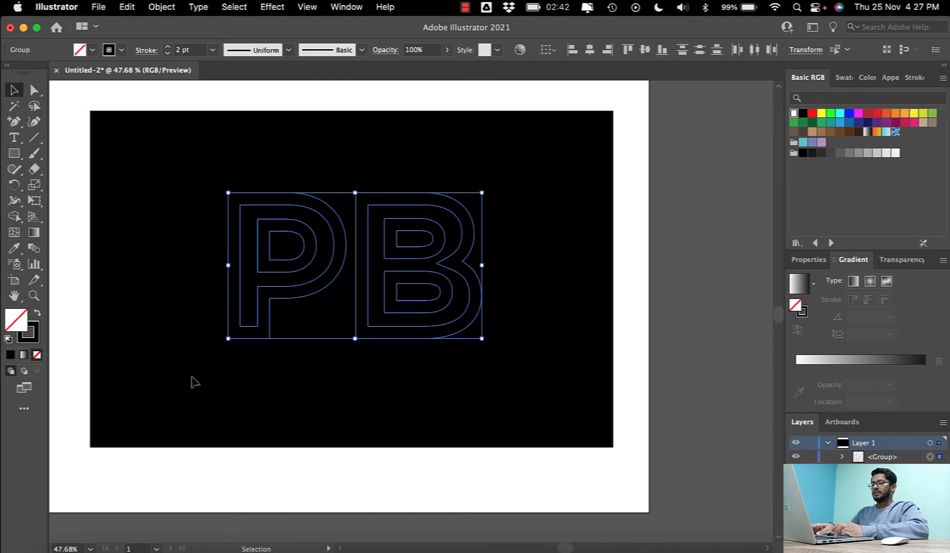
left_click(123, 50)
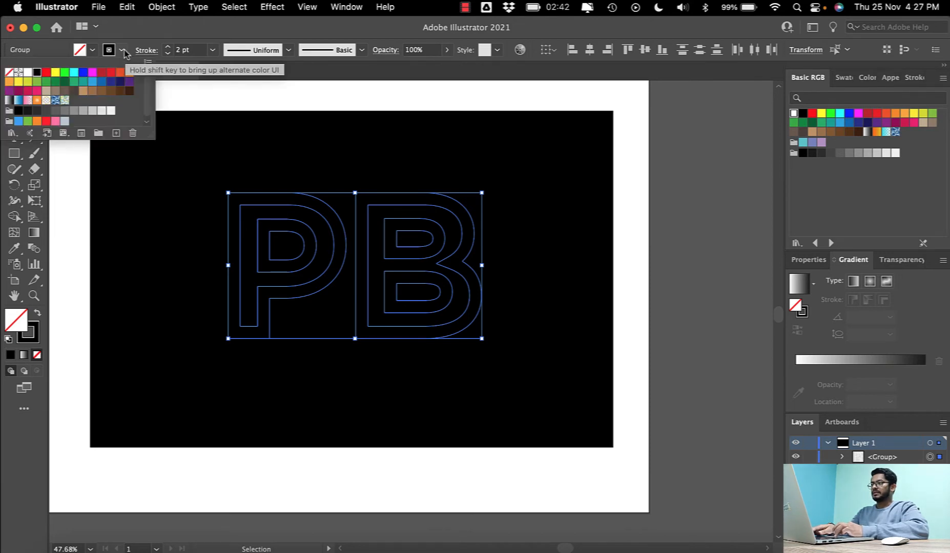
left_click(30, 72)
left_click(207, 27)
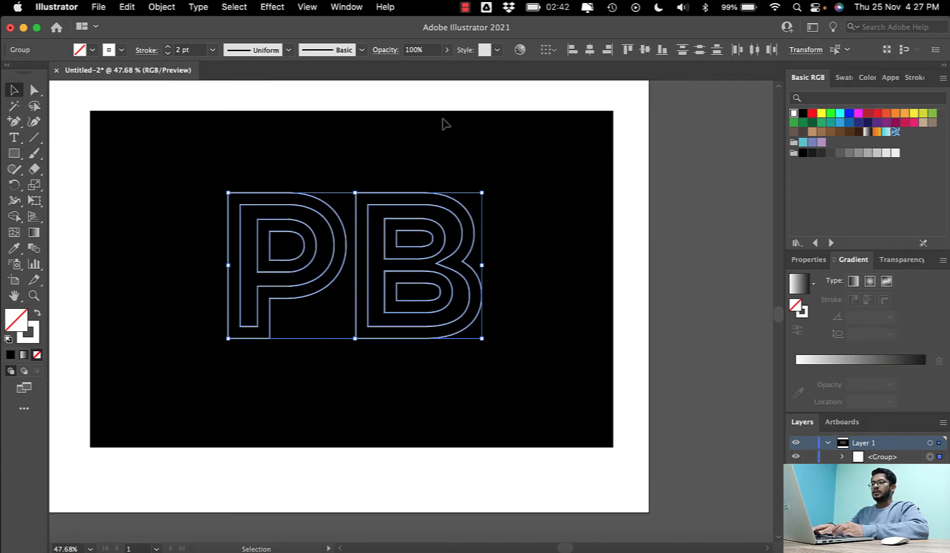
left_click(459, 128)
scroll(459, 128, "up", 5)
scroll(460, 128, "left", 3)
scroll(459, 128, "down", 1)
scroll(459, 128, "right", 3)
scroll(460, 128, "down", 1)
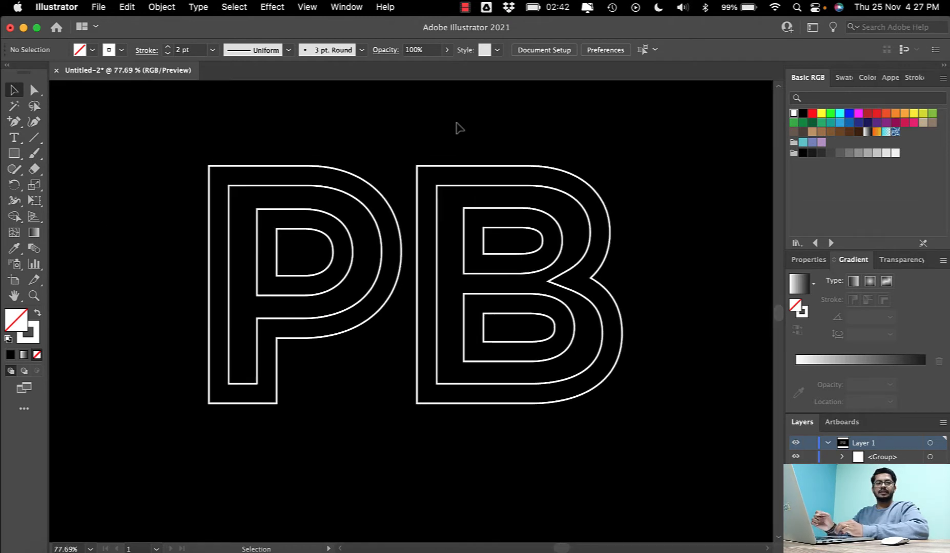
- Select the white P outline and show the anchor points of its contours with the Direct Selection tool
scroll(460, 128, "down", 1)
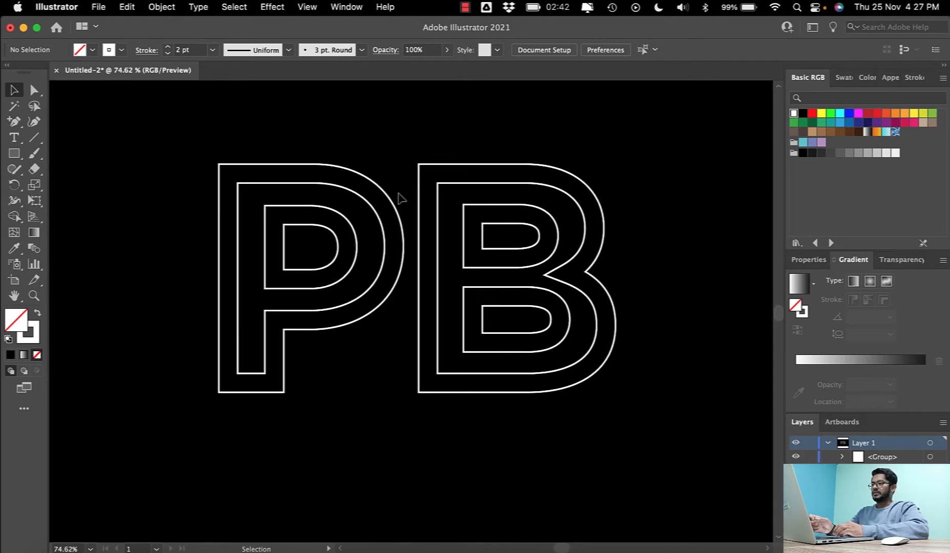
scroll(401, 198, "up", 5)
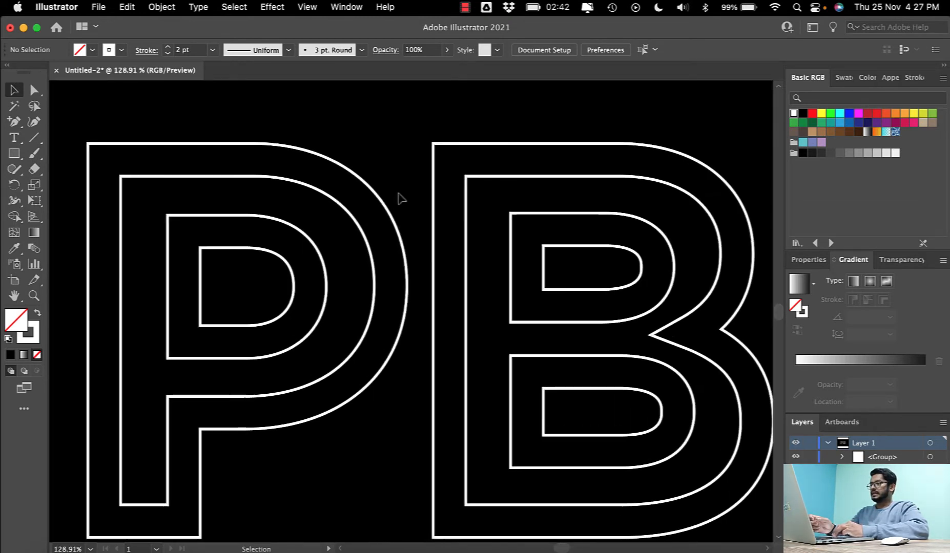
scroll(401, 198, "left", 2)
scroll(401, 198, "up", 1)
left_click(331, 168)
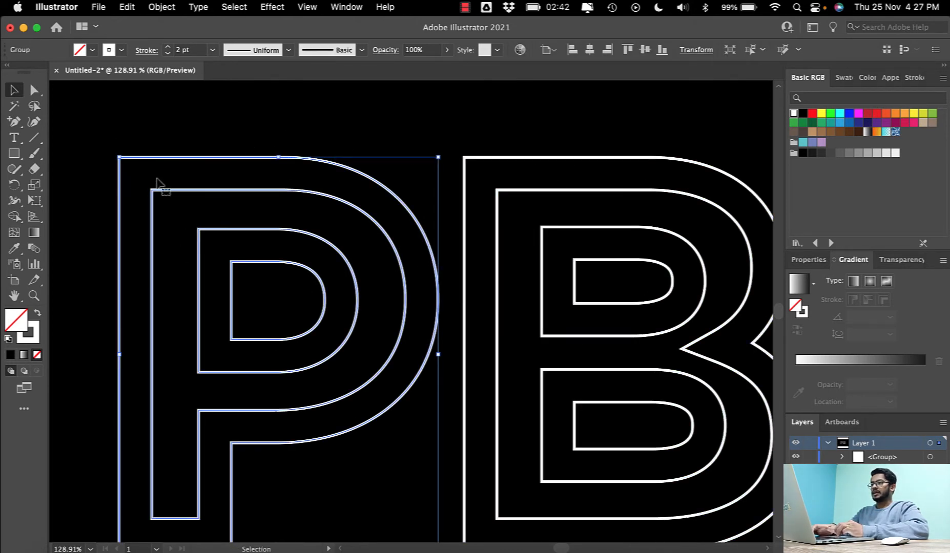
scroll(336, 203, "down", 1)
scroll(336, 203, "left", 1)
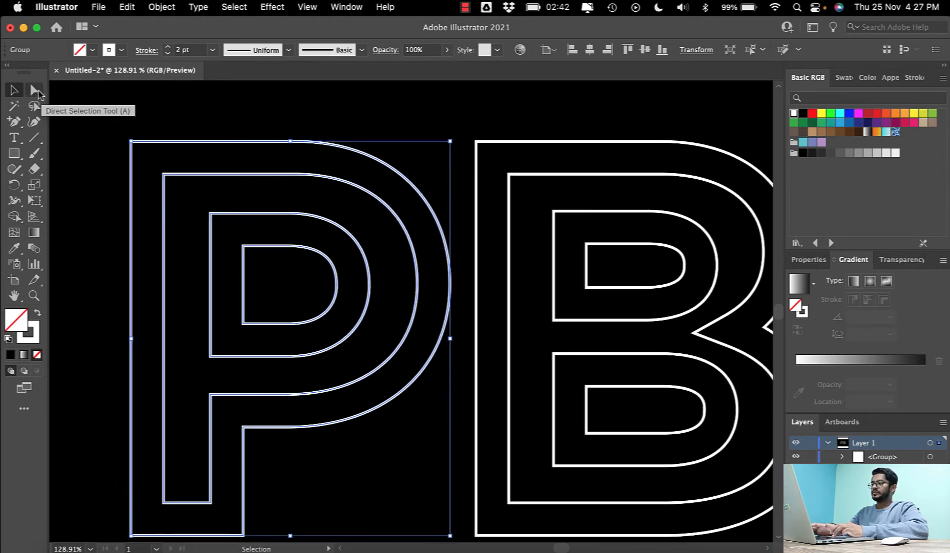
left_click(35, 91)
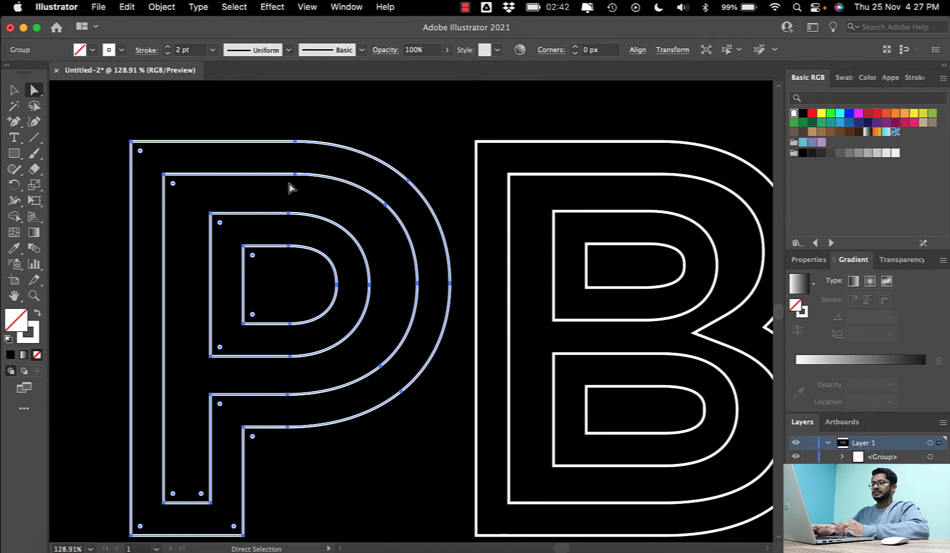
scroll(391, 256, "down", 2)
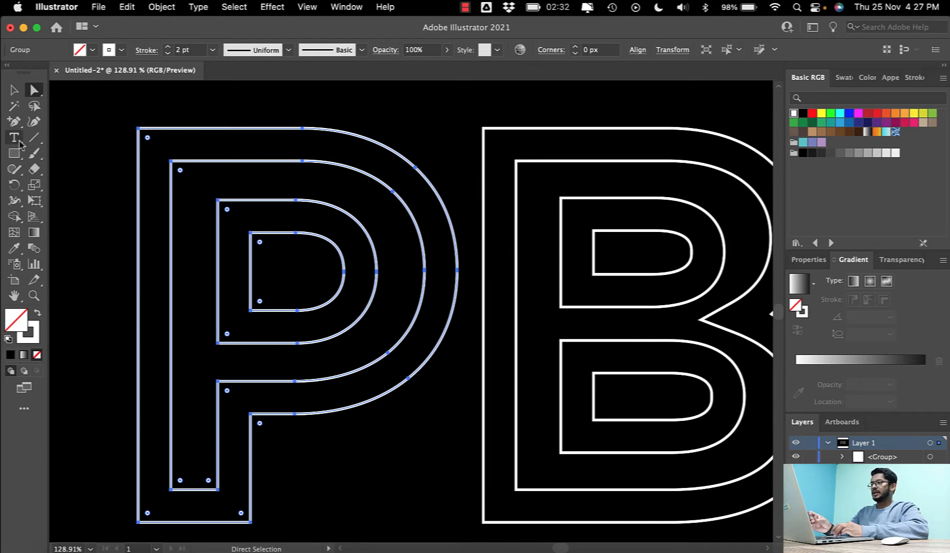
- Use the Add Anchor Point tool to add extra points along the straight top edge of the P's outermost contour
left_click(15, 122)
left_click(15, 124)
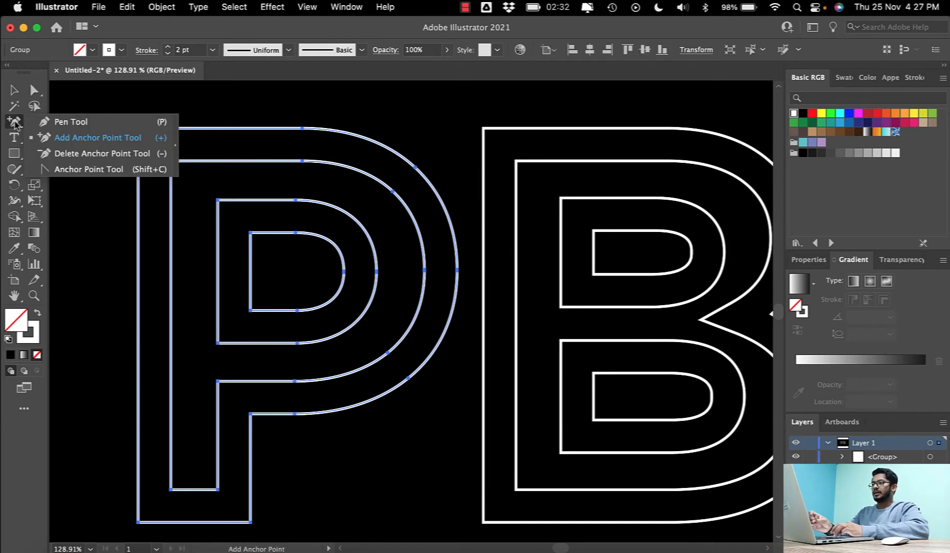
left_click(18, 126)
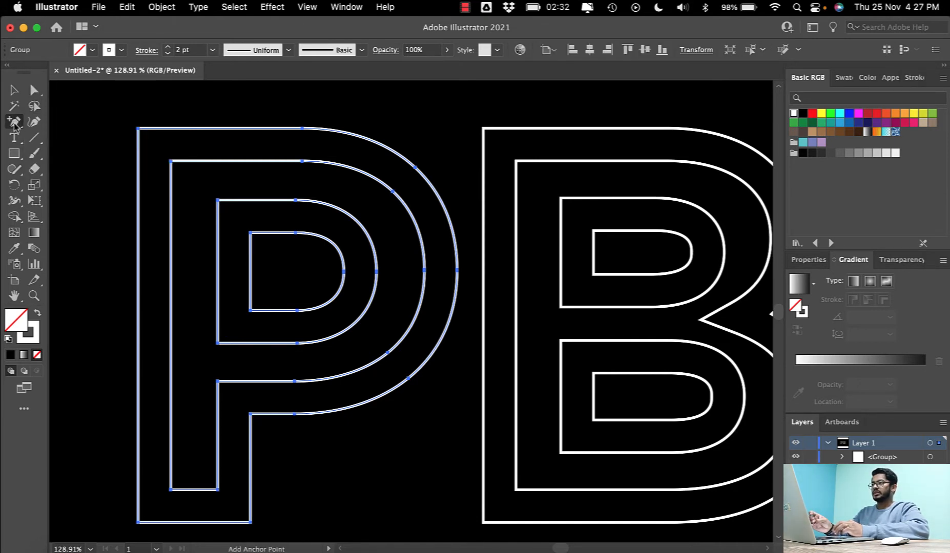
left_click(16, 126)
left_click(44, 121)
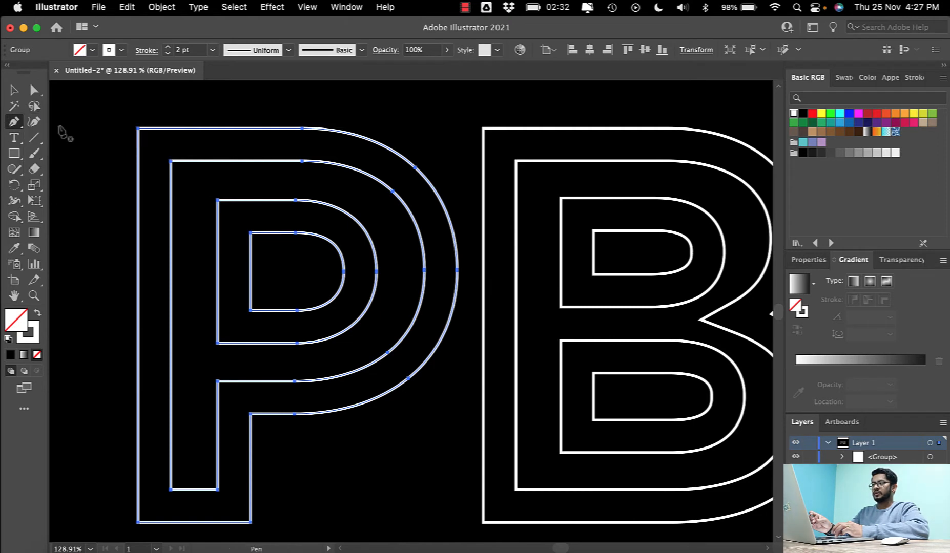
left_click(21, 128)
left_click(65, 137)
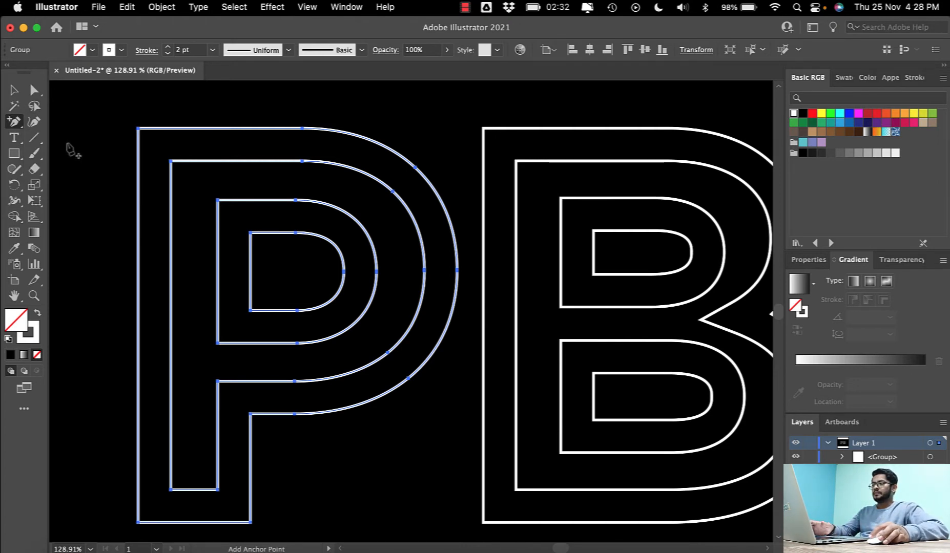
left_click(171, 128)
left_click(235, 128)
left_click(277, 128)
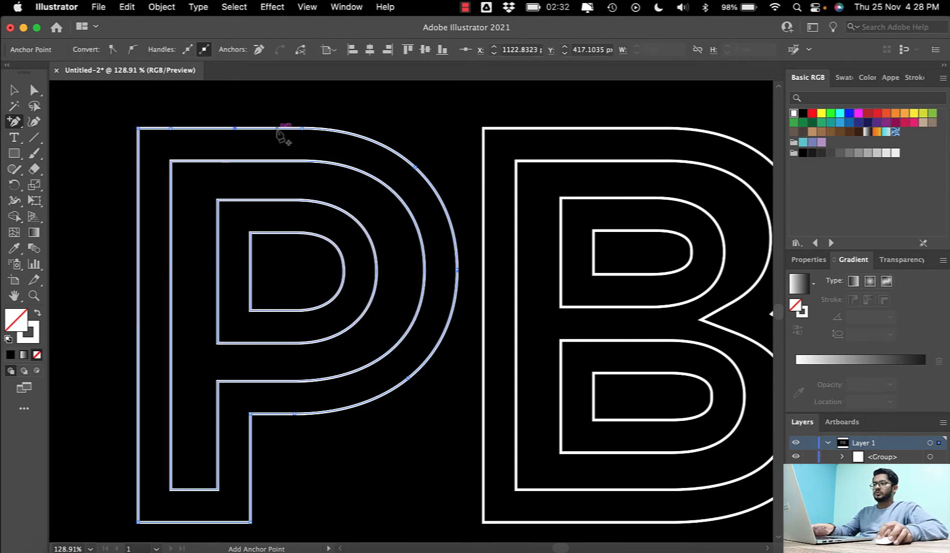
- Add closely spaced anchor points around the upper half of the bowl curve on the P's outermost contour
left_click(325, 128)
left_click(346, 132)
left_click(365, 137)
left_click(384, 145)
left_click(401, 153)
left_click(416, 167)
left_click(425, 177)
left_click(434, 188)
left_click(441, 199)
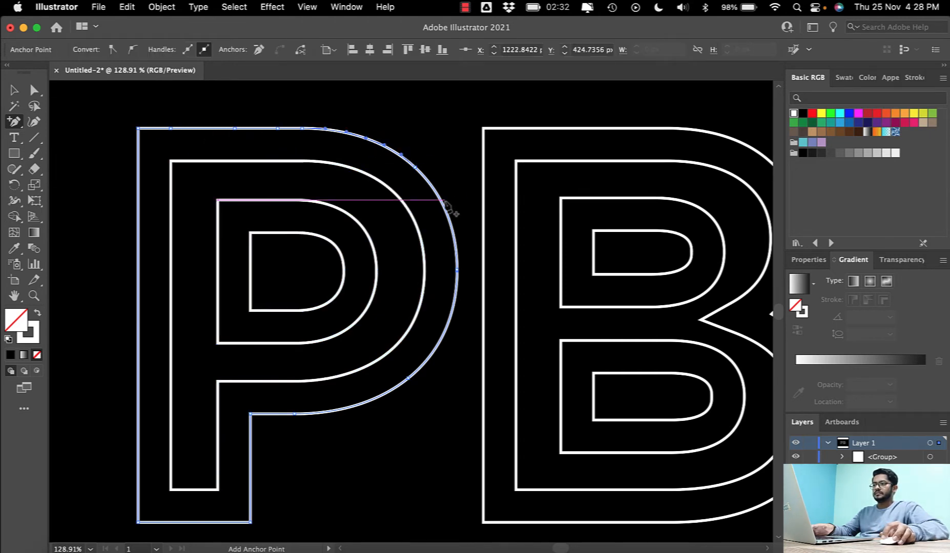
left_click(451, 221)
left_click(457, 270)
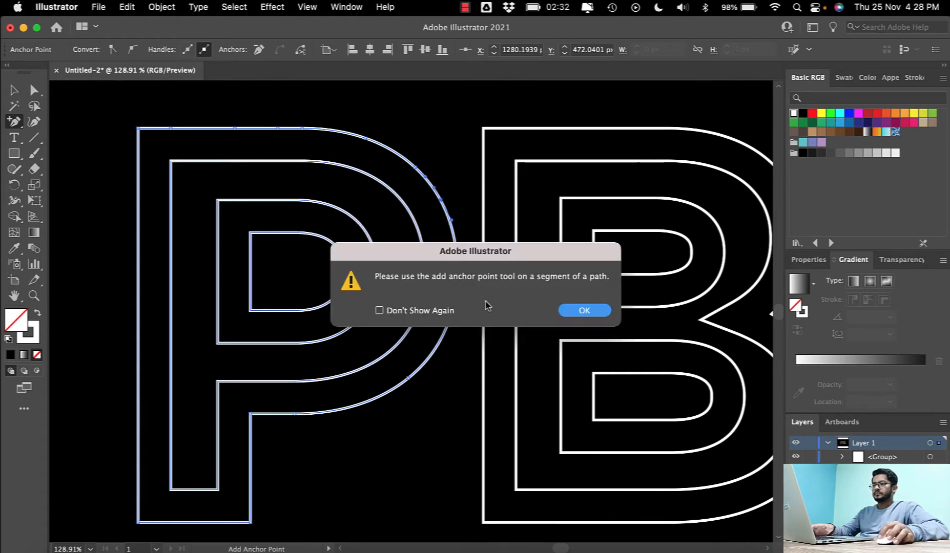
left_click(584, 311)
- Add anchor points around the lower half of the bowl curve on the P's outermost contour
left_click(453, 308)
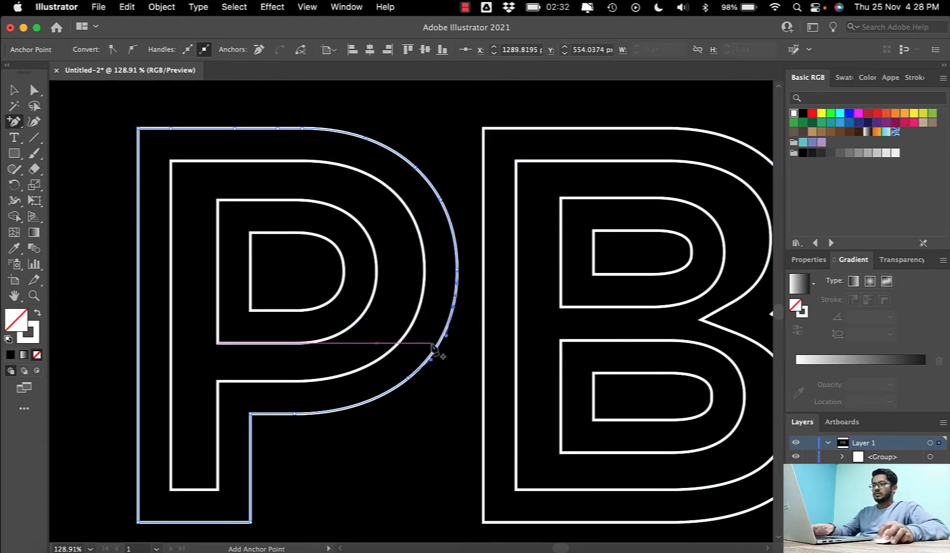
left_click(387, 392)
left_click(299, 416)
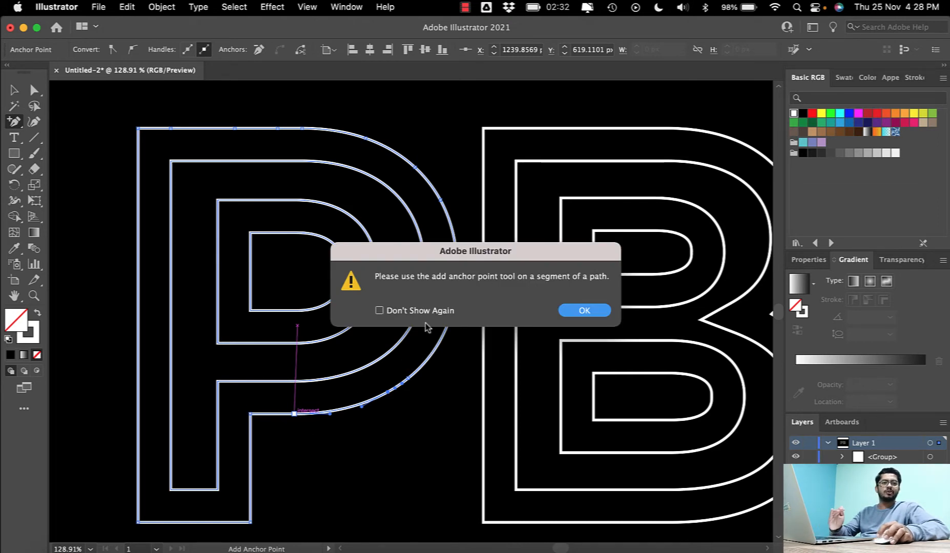
left_click(584, 311)
- Add anchor points along the bowl's straight underside and the stem's sides and base on the P's outermost contour
left_click_drag(312, 391, 329, 336)
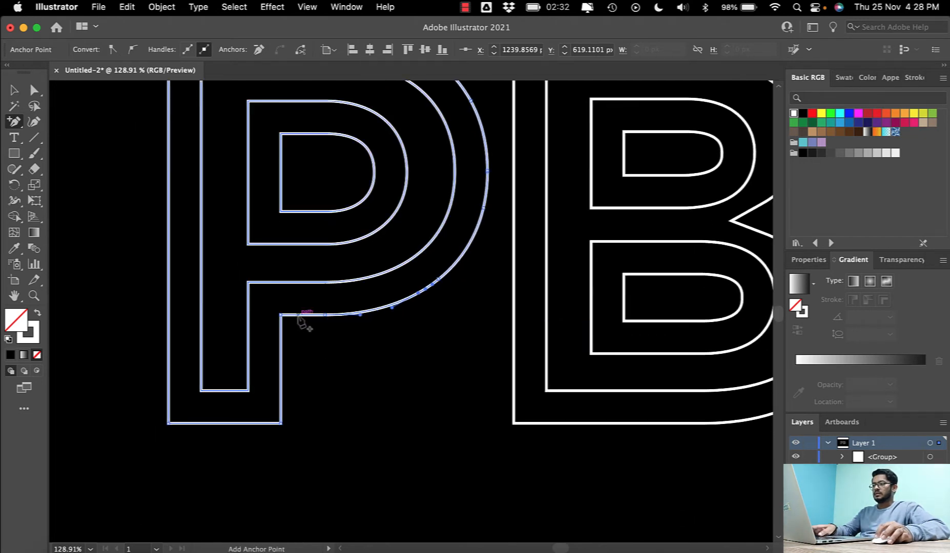
left_click(300, 315)
left_click(281, 350)
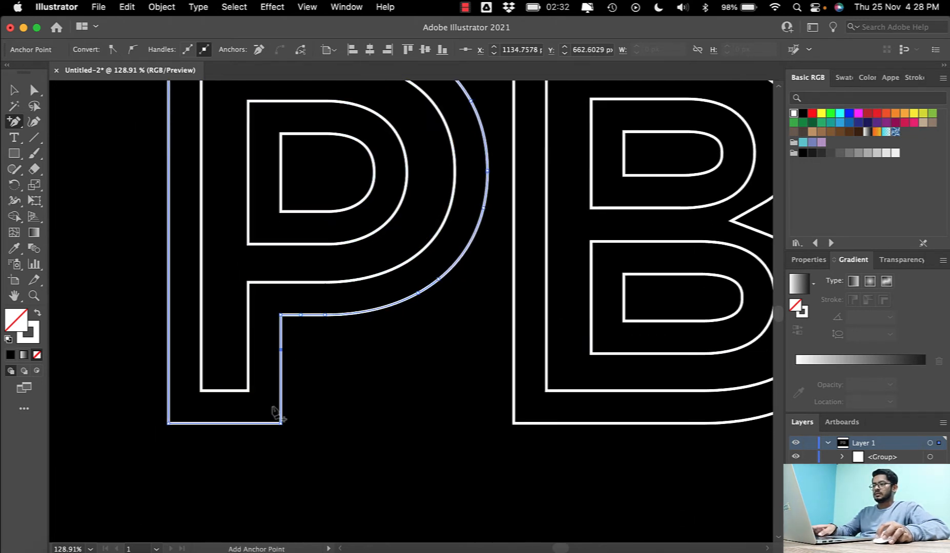
left_click(280, 396)
left_click(234, 423)
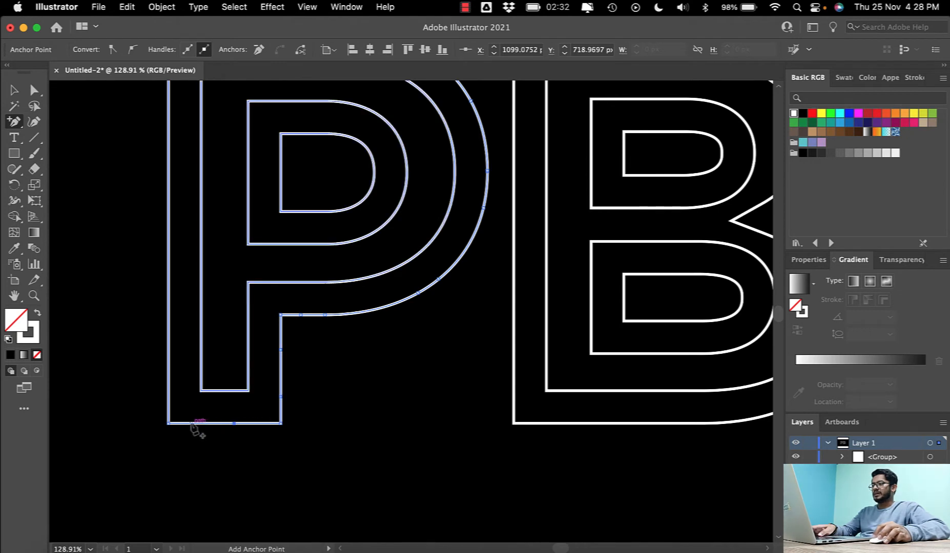
left_click(168, 380)
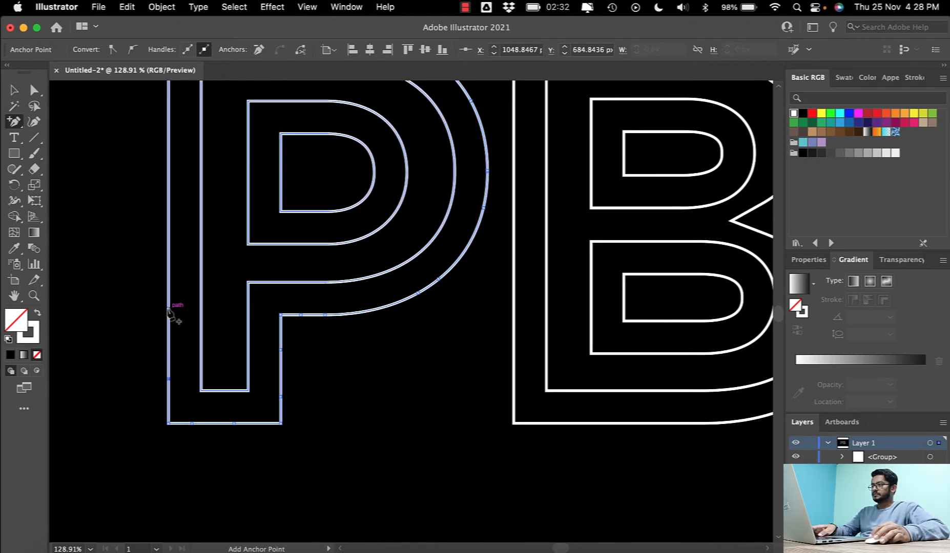
left_click(169, 308)
left_click(169, 186)
- Add anchor points along the top edge and around the bowl curve of the P's second contour
scroll(169, 186, "up", 5)
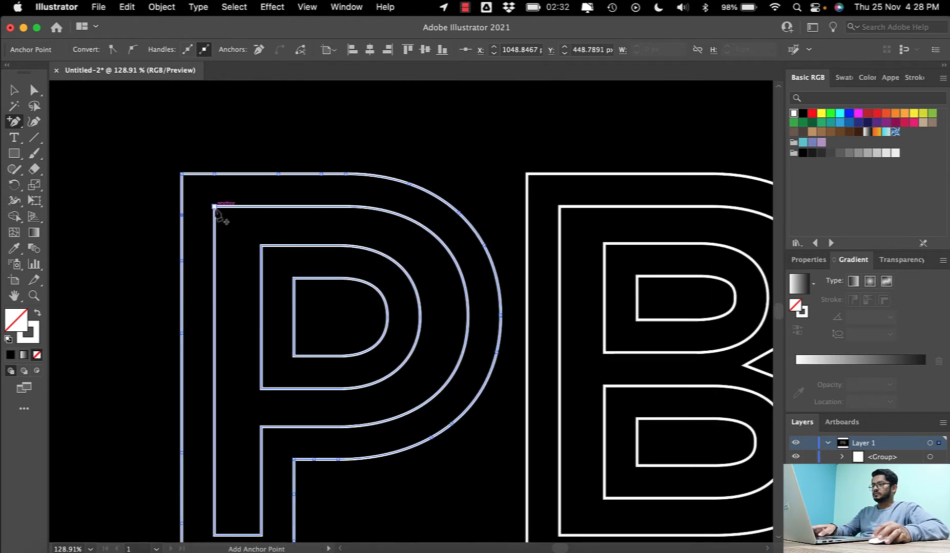
left_click(243, 206)
left_click(345, 206)
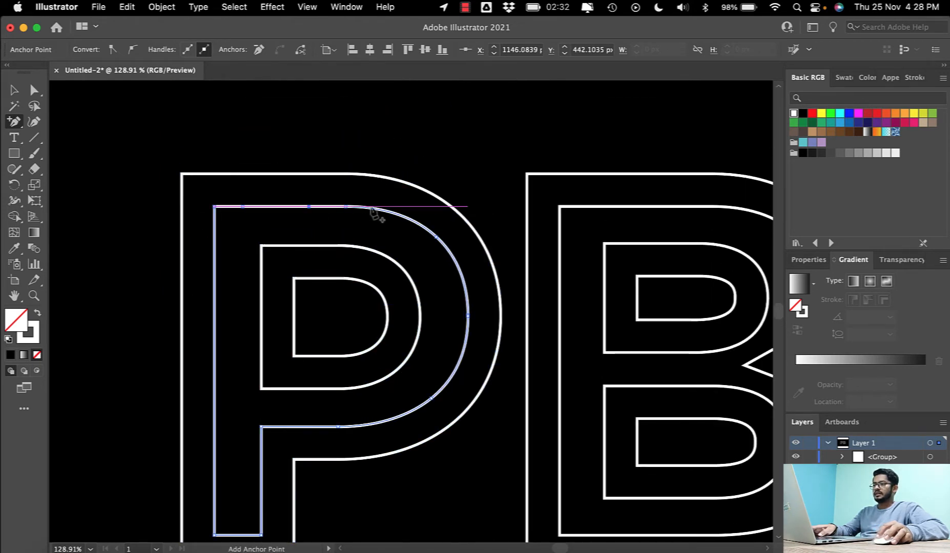
left_click(378, 209)
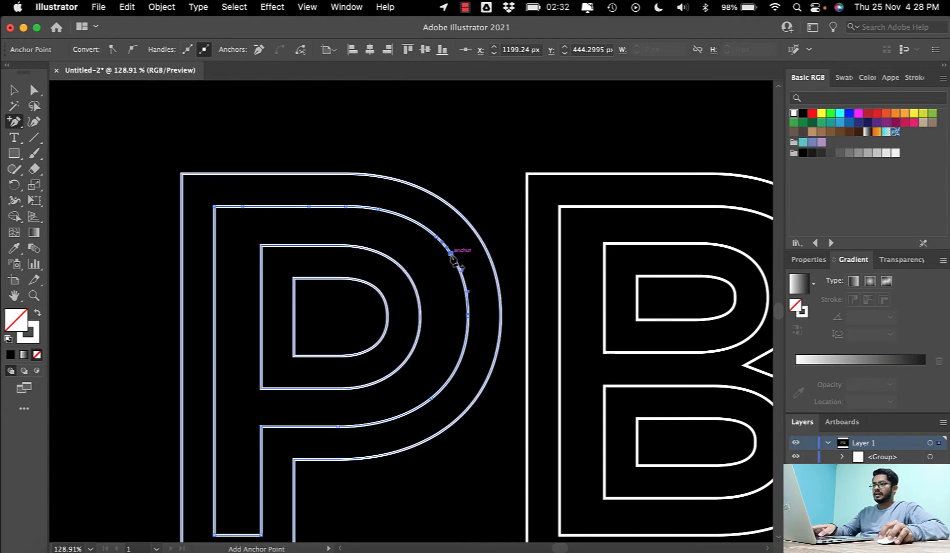
left_click(467, 329)
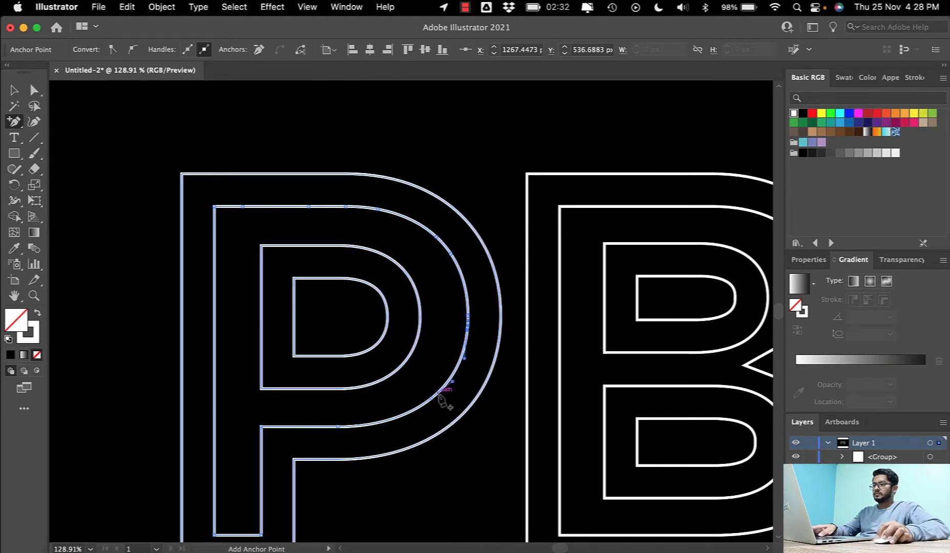
left_click(422, 404)
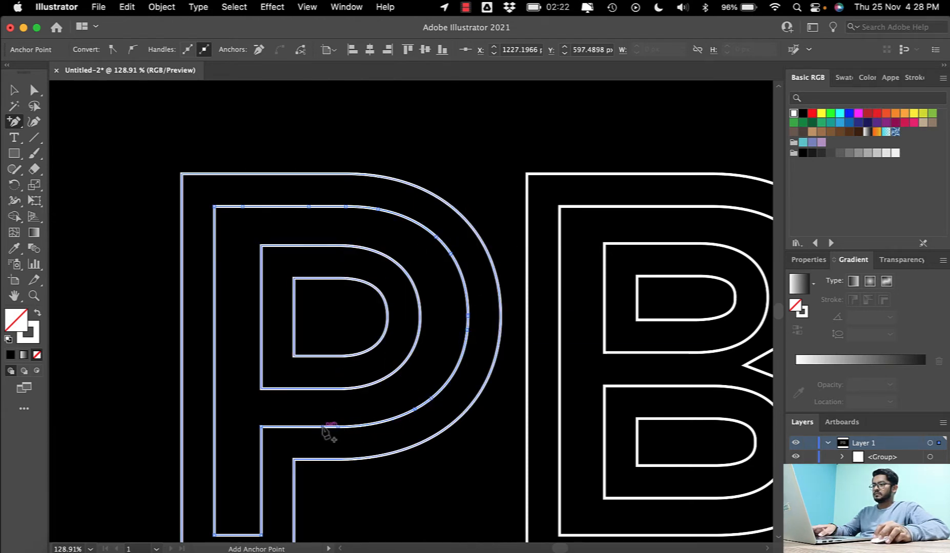
- Add anchor points to the second contour's bowl underside, the stem's right edge and its base
left_click(291, 427)
scroll(271, 445, "down", 2)
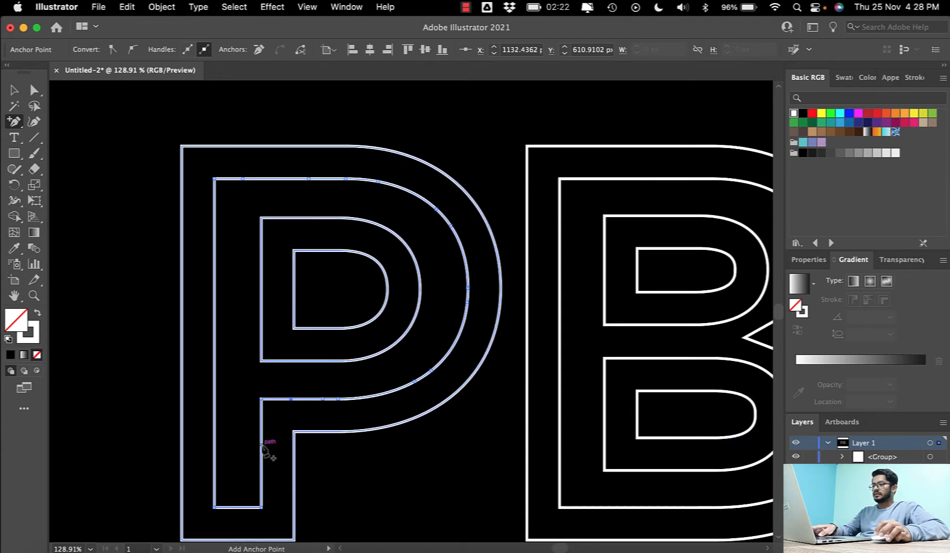
left_click(262, 445)
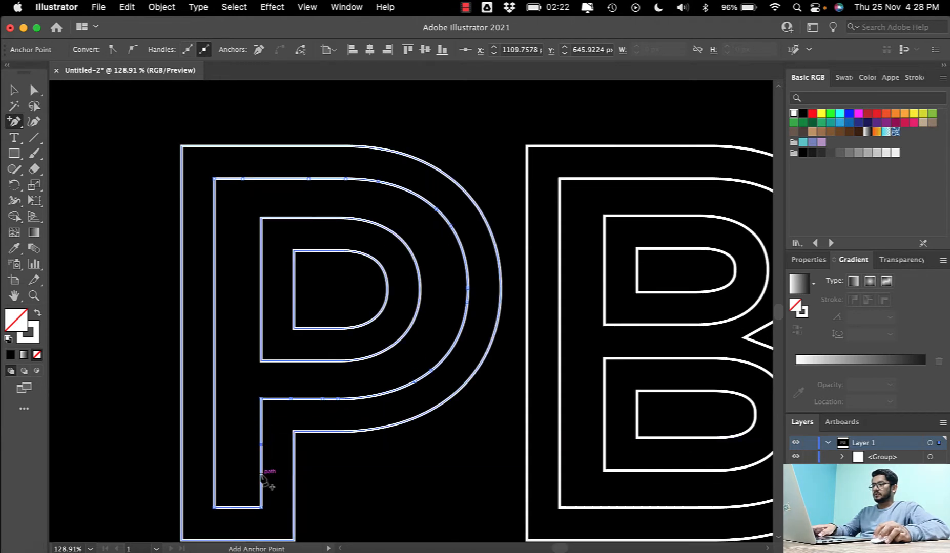
left_click(240, 508)
- Add anchor points up the long left edge of the P's second contour and one more on its top edge
left_click(214, 475)
left_click(214, 419)
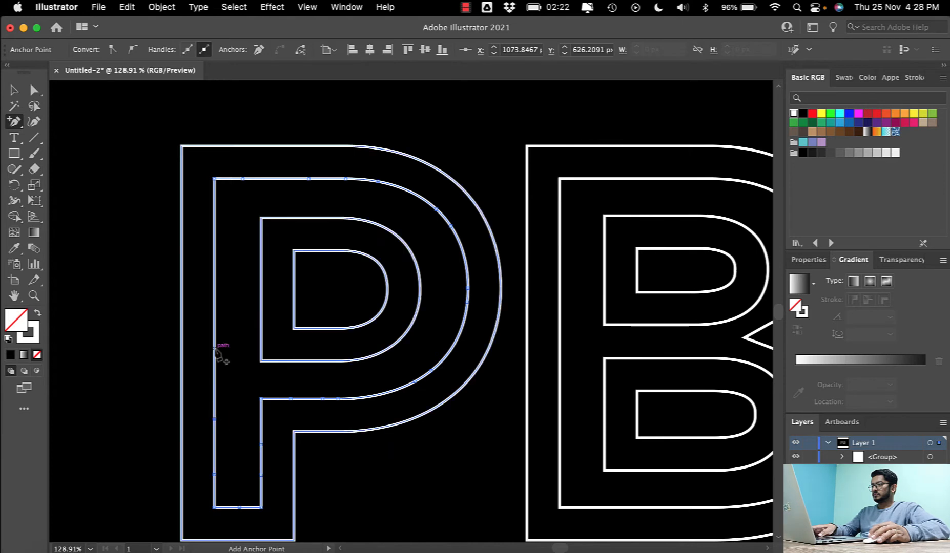
left_click(215, 348)
left_click(215, 292)
left_click(214, 250)
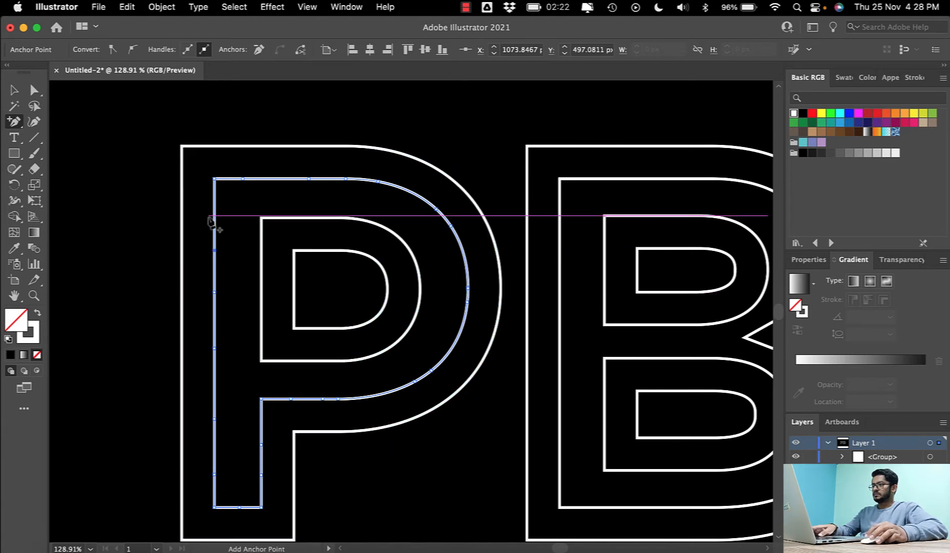
left_click(275, 179)
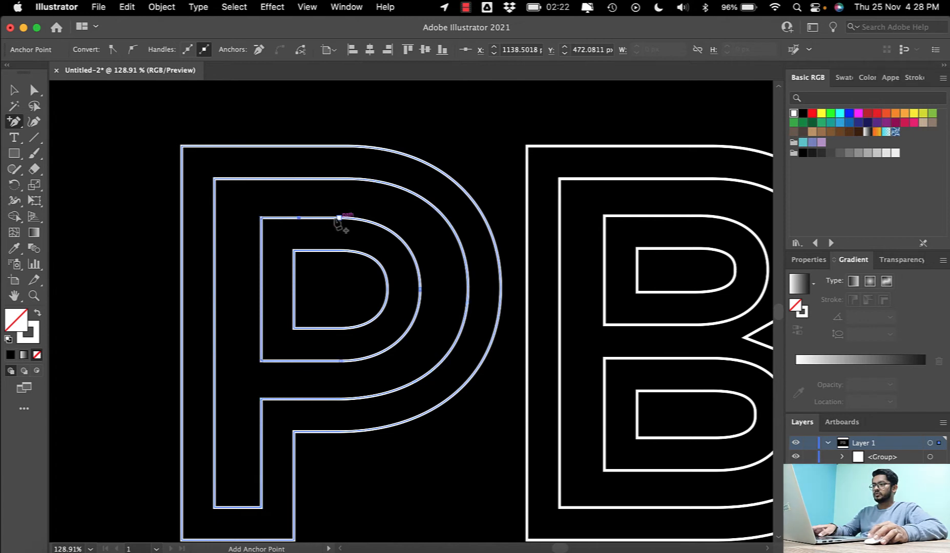
- Add anchor points around the curve, bottom edge and left edge of the P's third contour
left_click(405, 243)
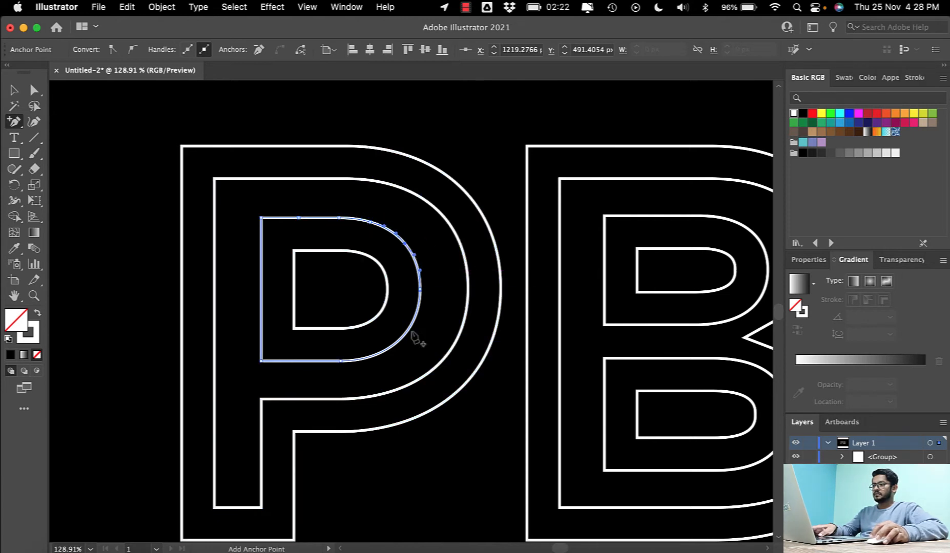
left_click(408, 328)
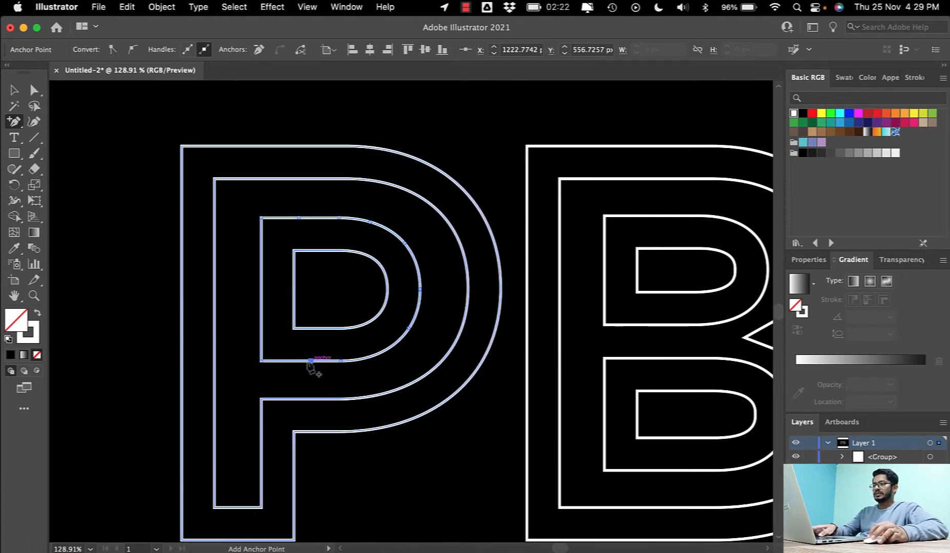
left_click(279, 361)
left_click(260, 340)
left_click(260, 307)
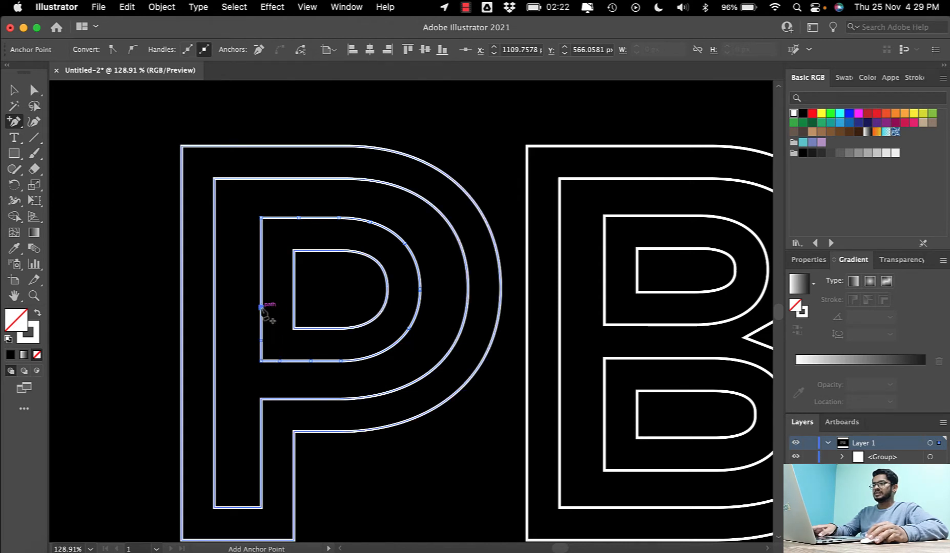
left_click(261, 269)
left_click(260, 248)
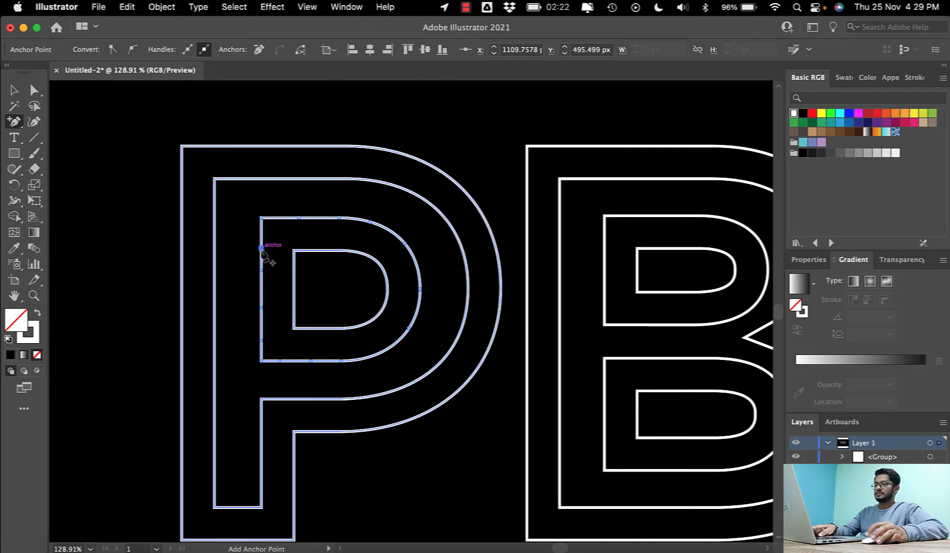
- Add anchor points along the left edge, bottom edge, curve and top edge of the P's innermost contour
scroll(266, 256, "left", 2)
left_click(311, 286)
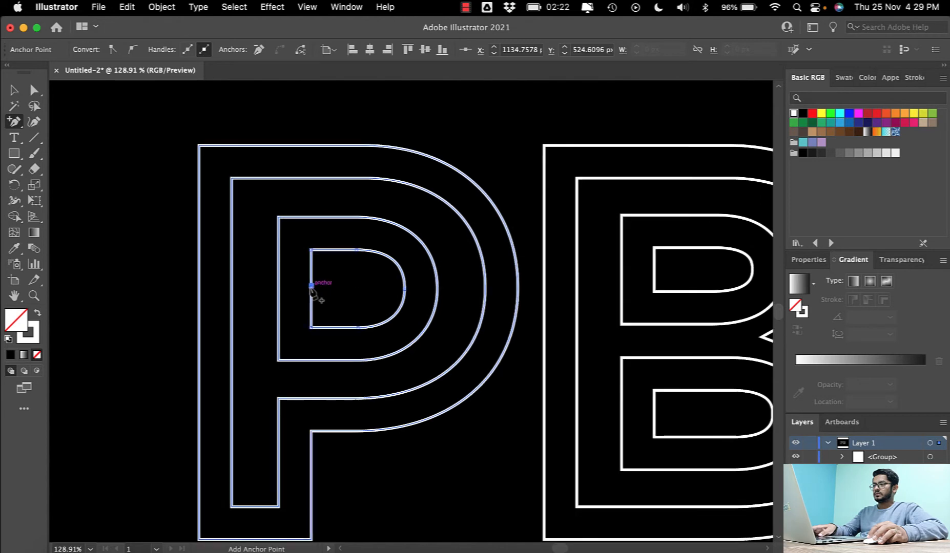
left_click(312, 265)
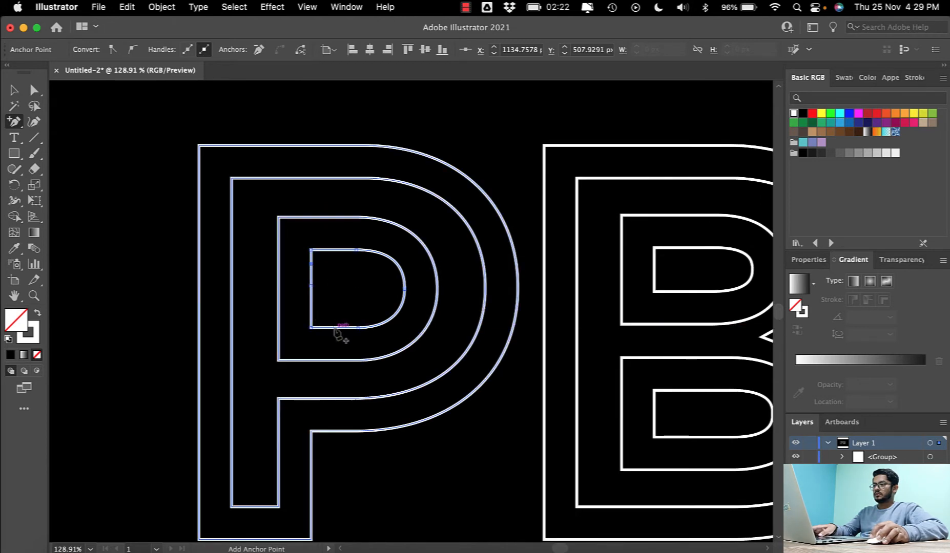
left_click(334, 328)
left_click(381, 323)
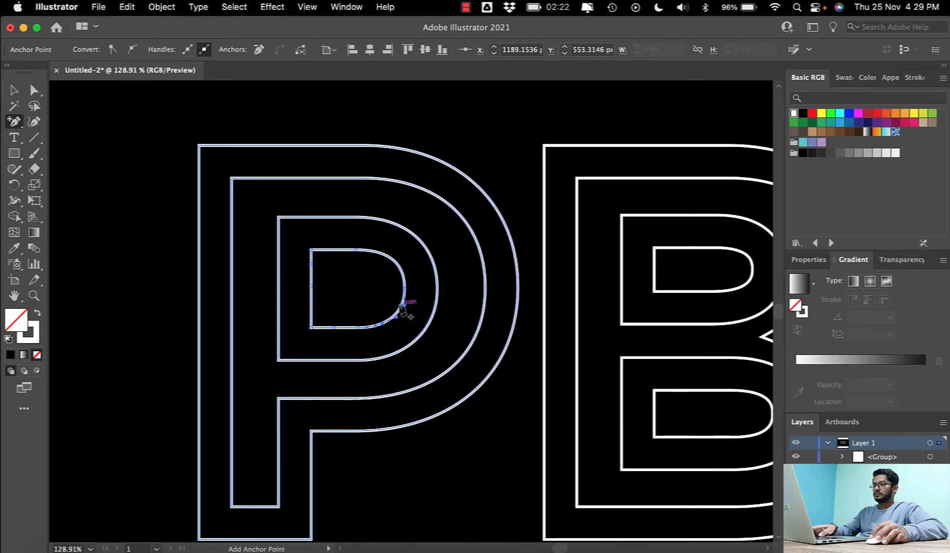
left_click(401, 304)
left_click(401, 272)
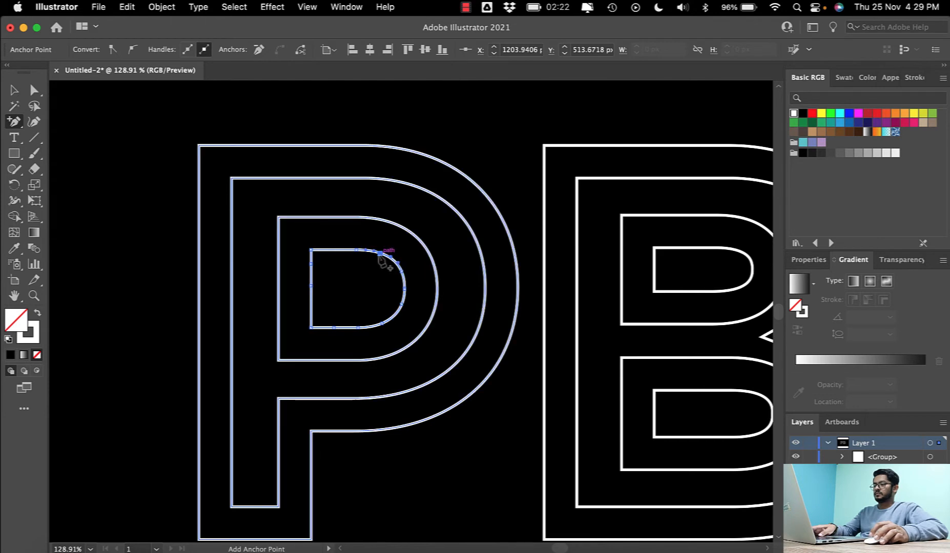
left_click(330, 250)
- Inspect the distribution of anchor points across all of the P's contours in outline view, and return to preview
scroll(436, 297, "right", 3)
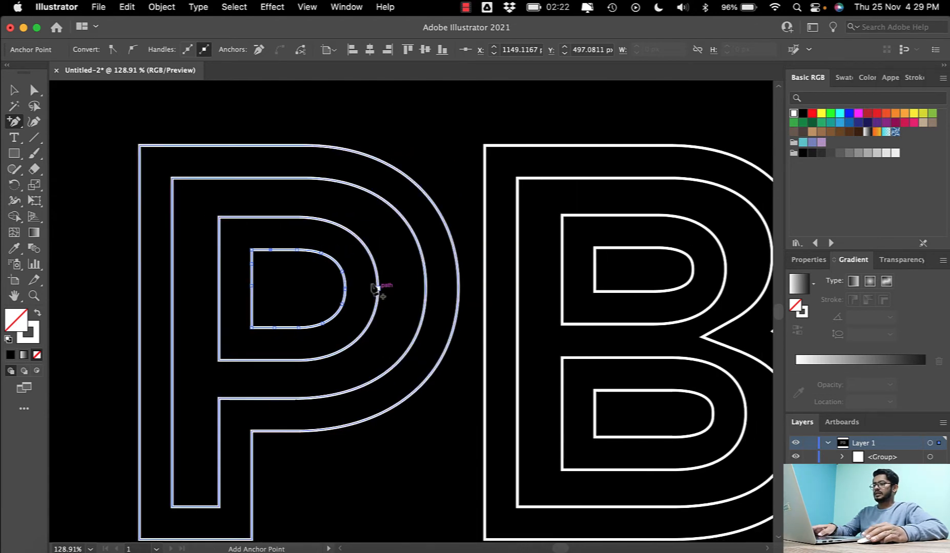
left_click(14, 90)
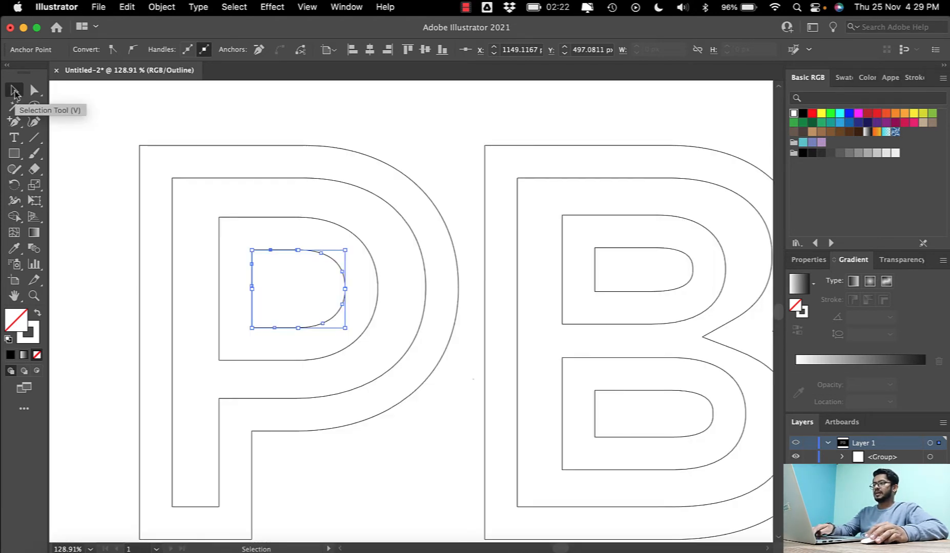
left_click(163, 105)
left_click_drag(105, 118, 449, 306)
scroll(449, 305, "up", 10)
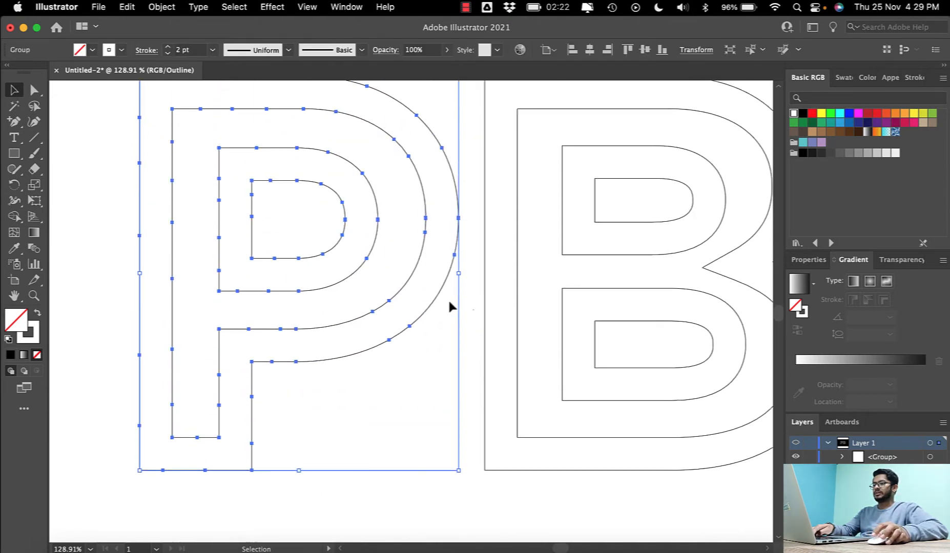
scroll(449, 306, "up", 2)
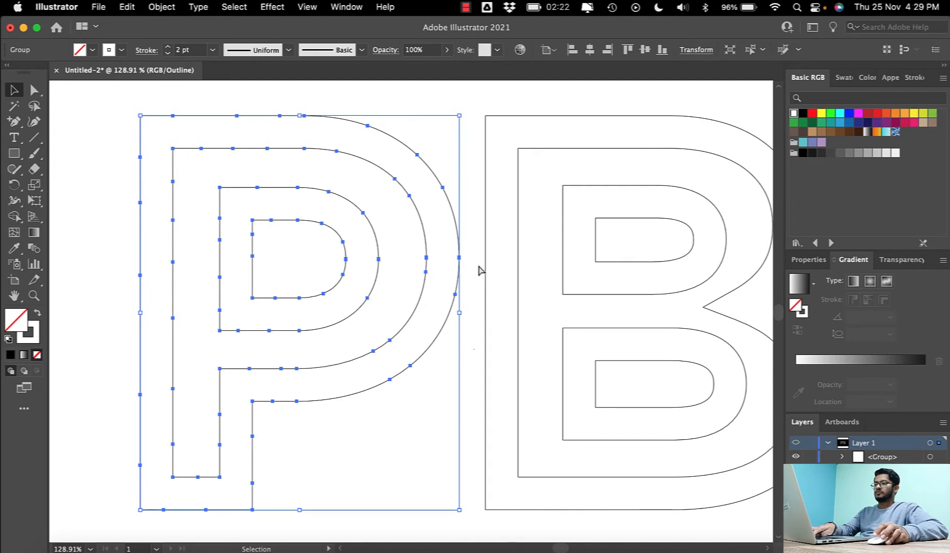
key("a")
key("super+y")
key("v")
scroll(480, 270, "right", 5)
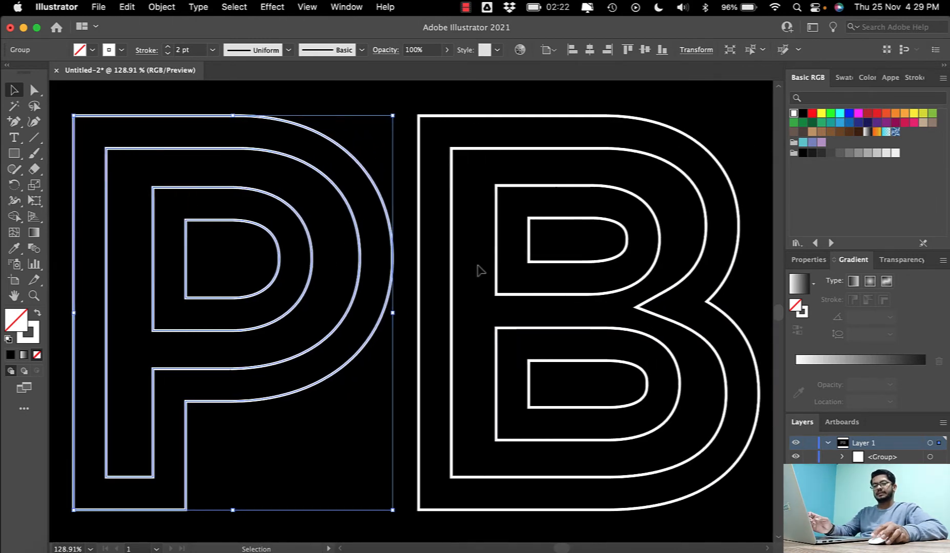
- Select the B and add anchor points along the top edge of its outer contour
scroll(483, 271, "right", 3)
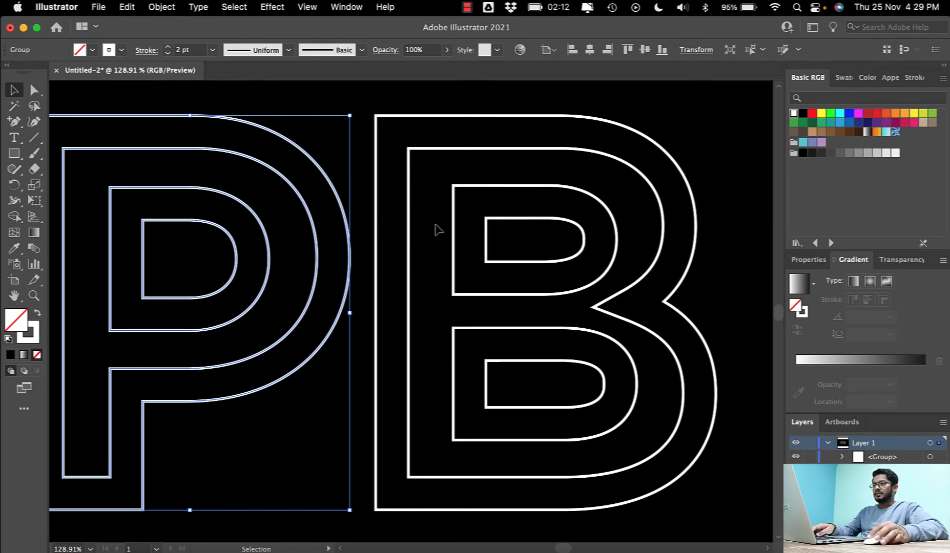
left_click(435, 149)
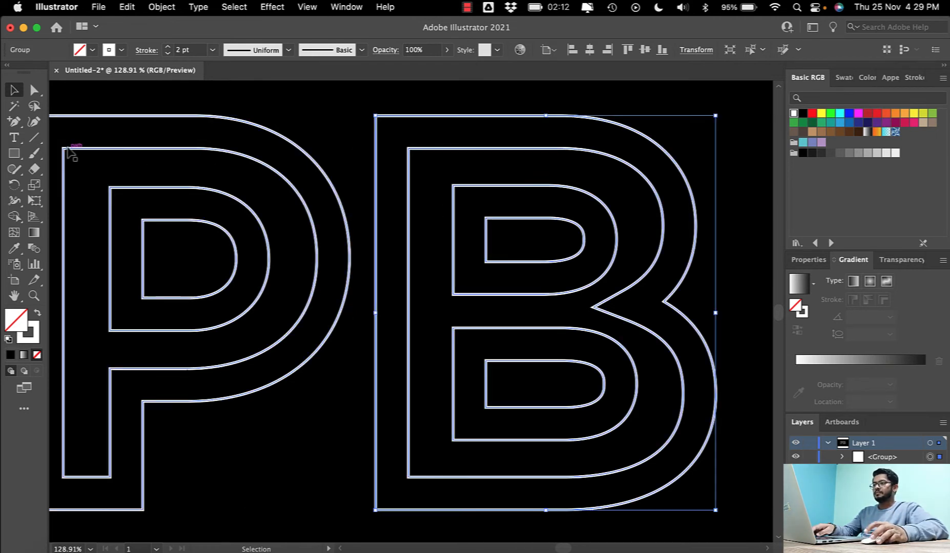
key("plus")
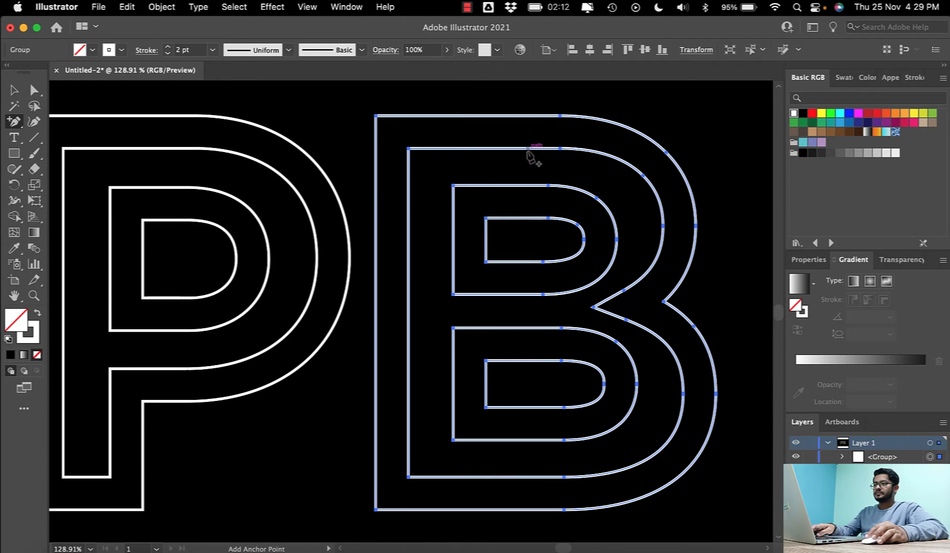
left_click(435, 116)
left_click(491, 116)
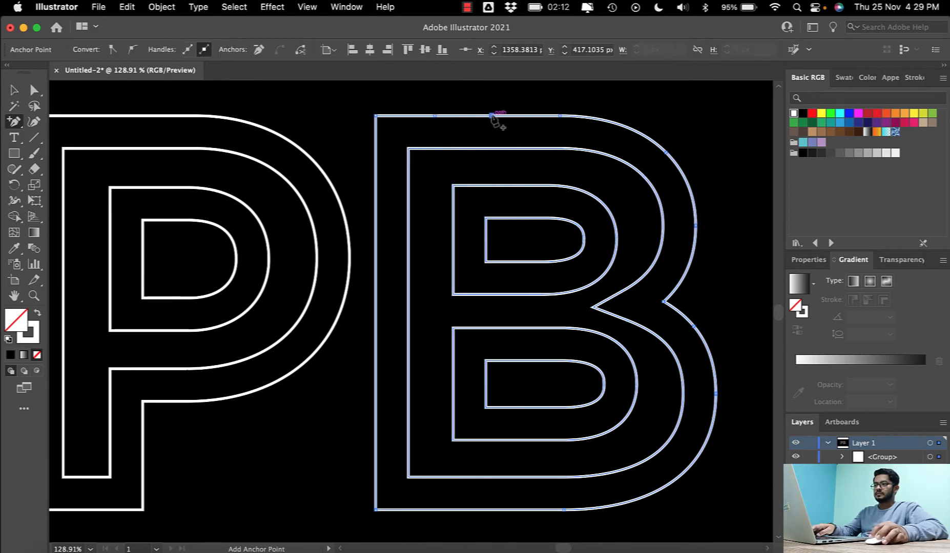
left_click(531, 114)
left_click(595, 312)
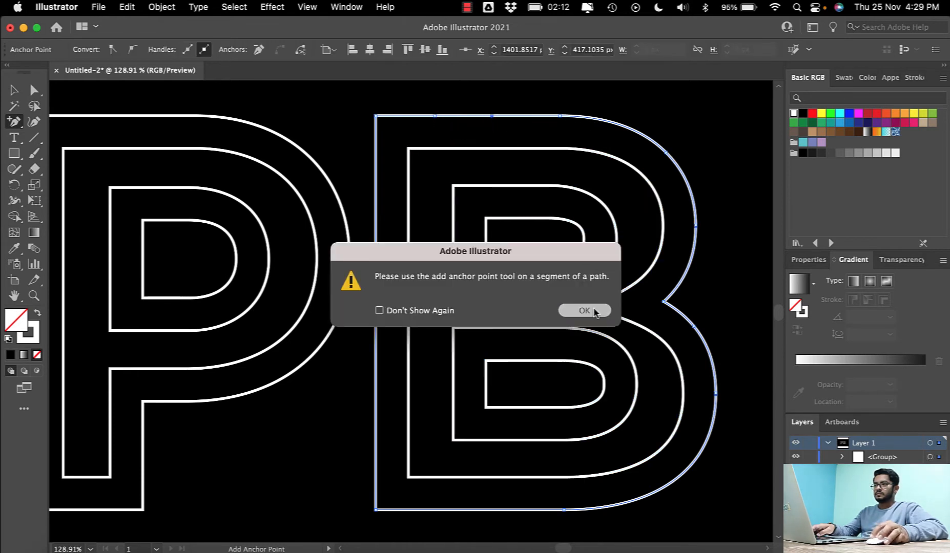
left_click(530, 116)
- Add anchor points around the upper and lower bowl curves of the B's outer contour
left_click(608, 122)
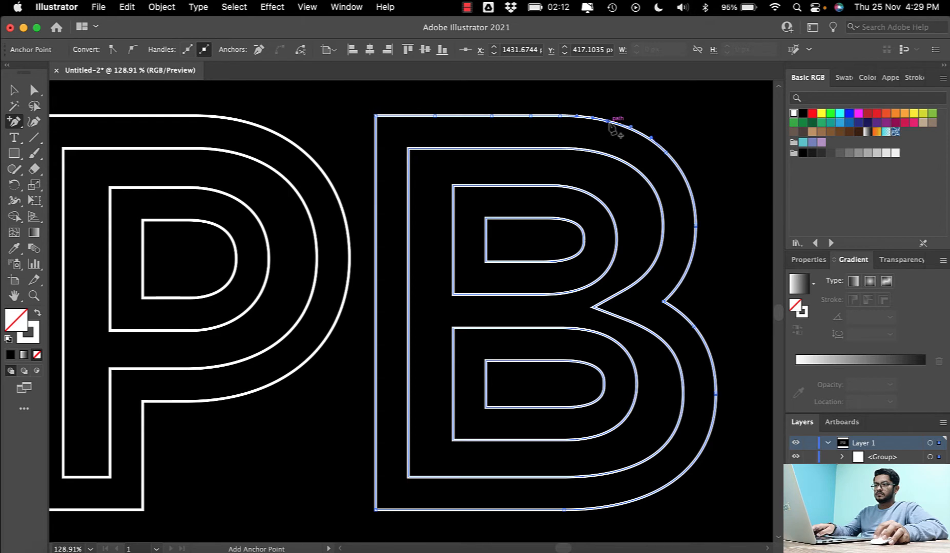
left_click(678, 167)
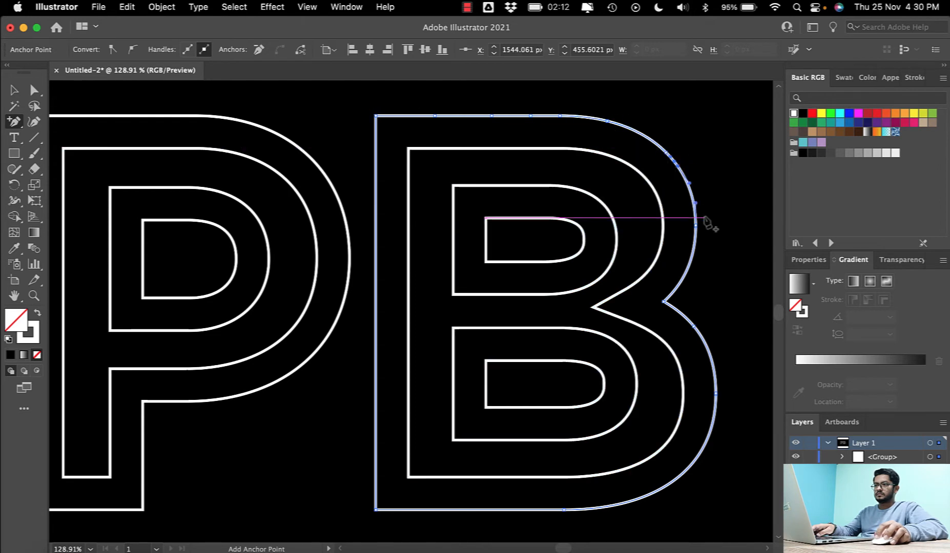
left_click(694, 247)
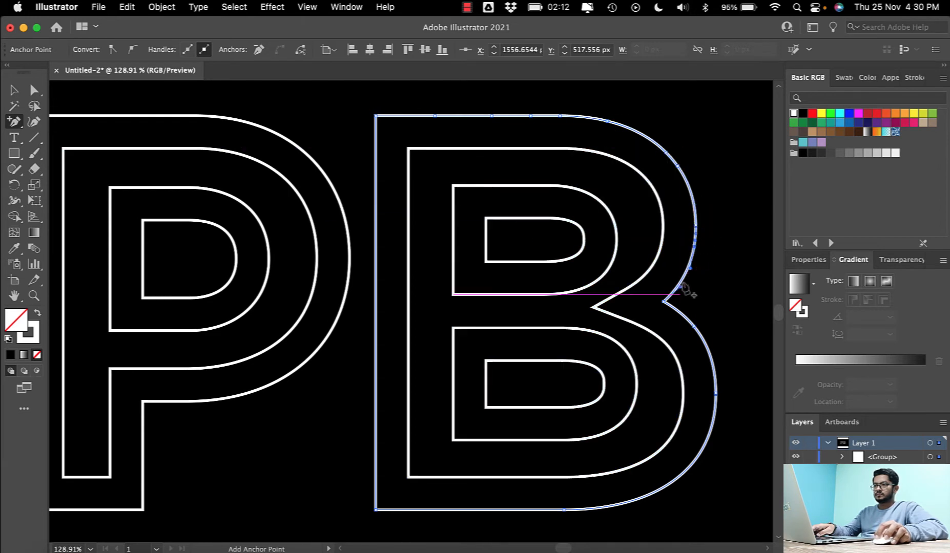
left_click(680, 313)
left_click(713, 365)
left_click(710, 431)
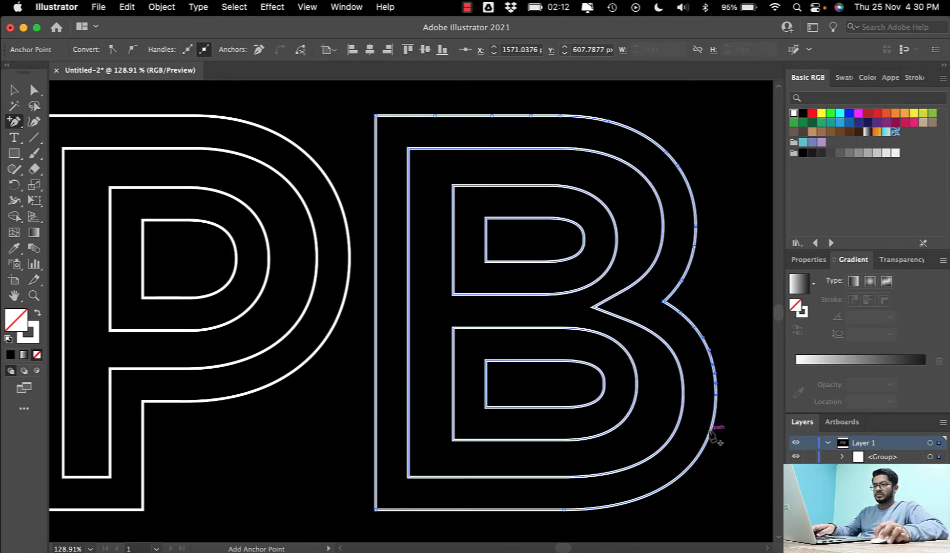
left_click(666, 487)
left_click(584, 509)
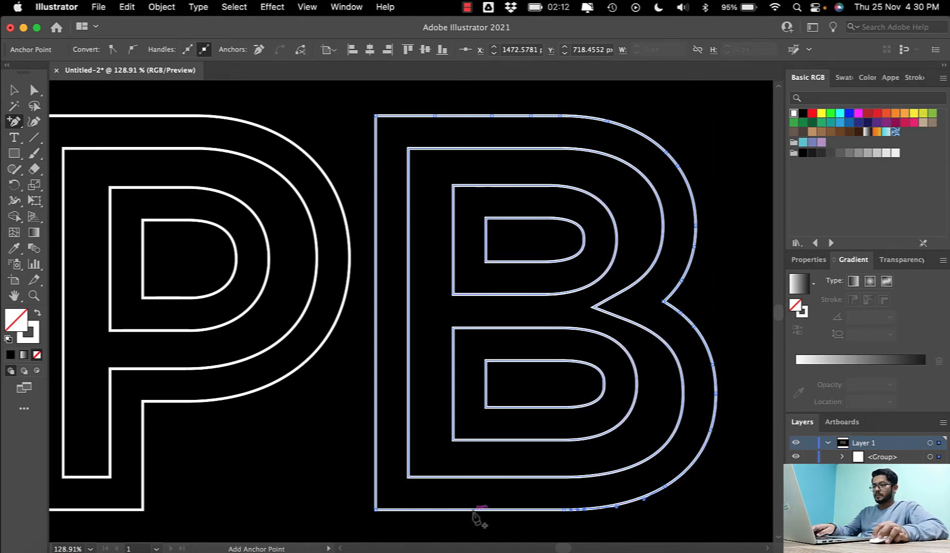
- Add anchor points along the bottom edge and up the long left edge of the B's outer contour
left_click(470, 510)
left_click(520, 510)
left_click(423, 510)
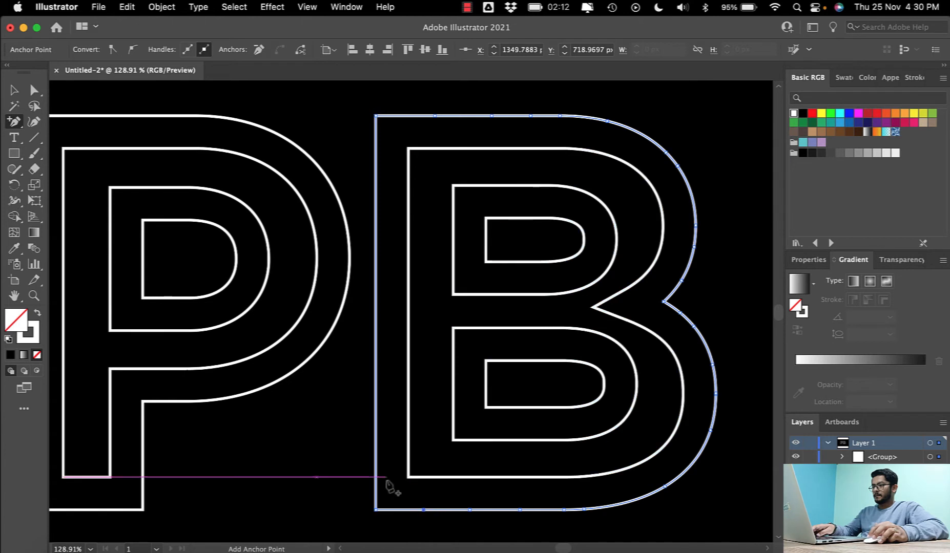
left_click(375, 474)
left_click(376, 404)
left_click(376, 337)
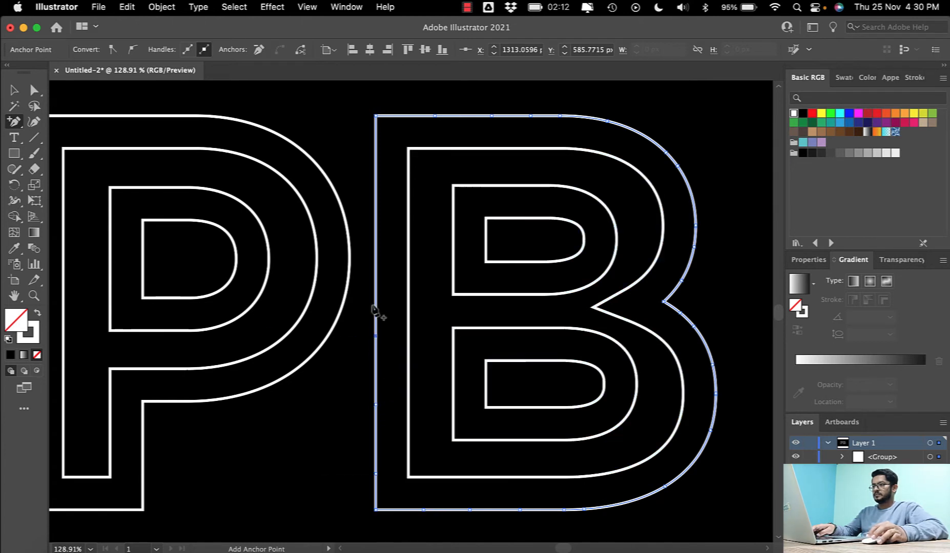
left_click(372, 285)
key("Return")
left_click(375, 290)
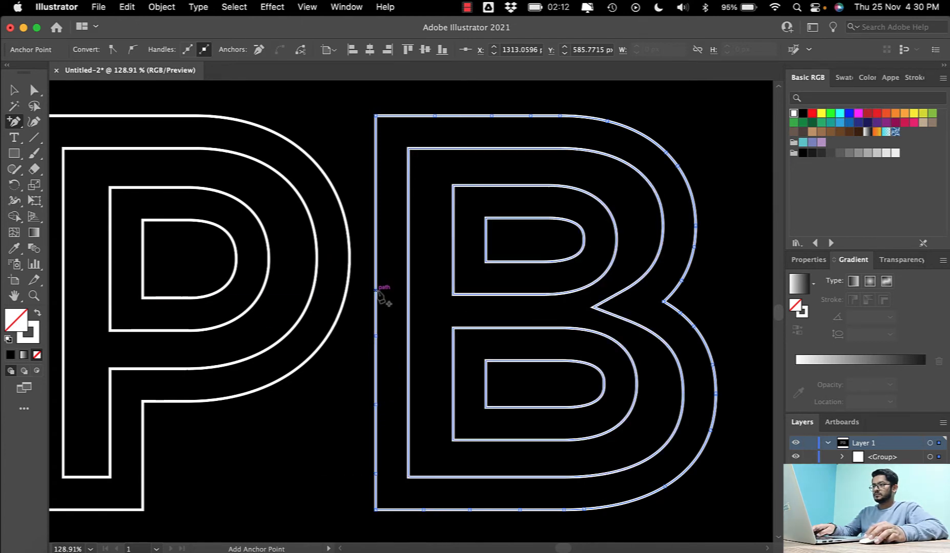
left_click(375, 222)
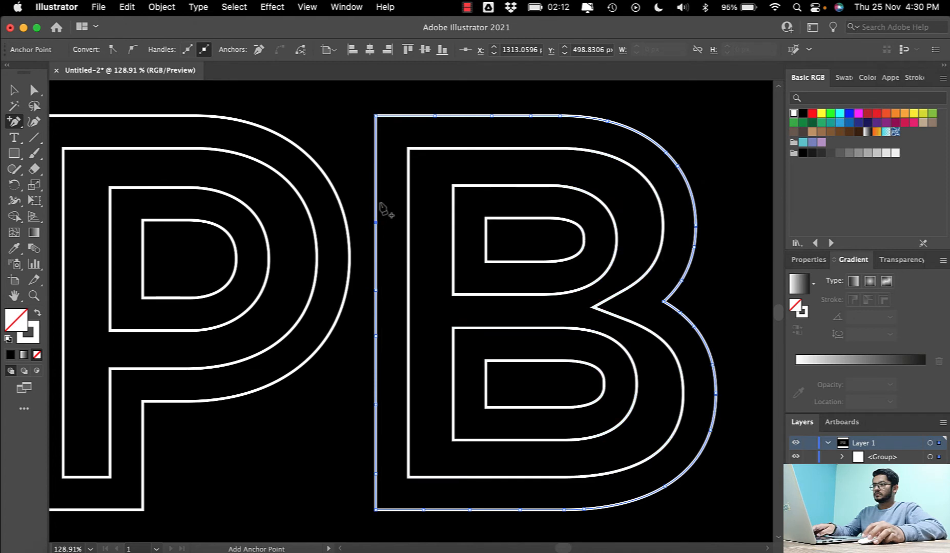
- Add anchor points along the top edge and around the upper bowl of the B's second contour down to the notch
left_click(439, 148)
left_click(491, 148)
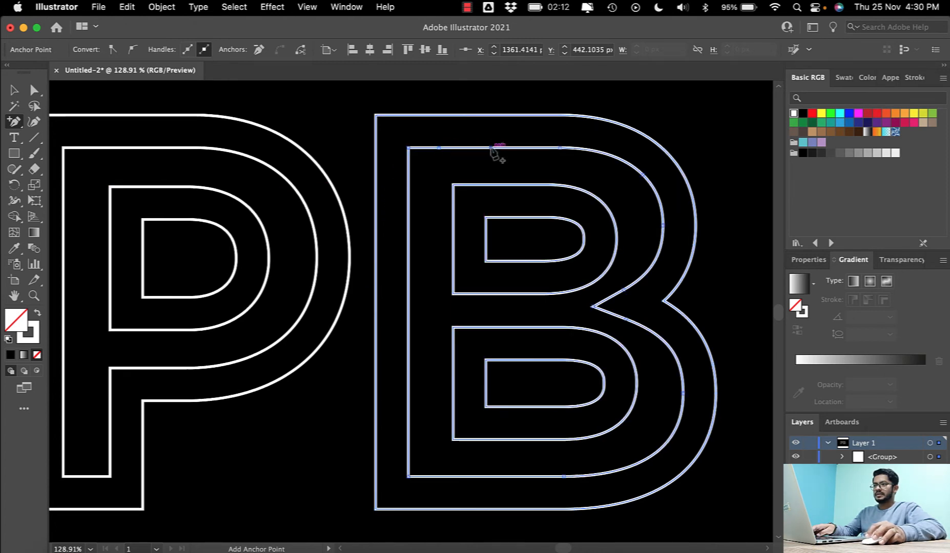
left_click(560, 148)
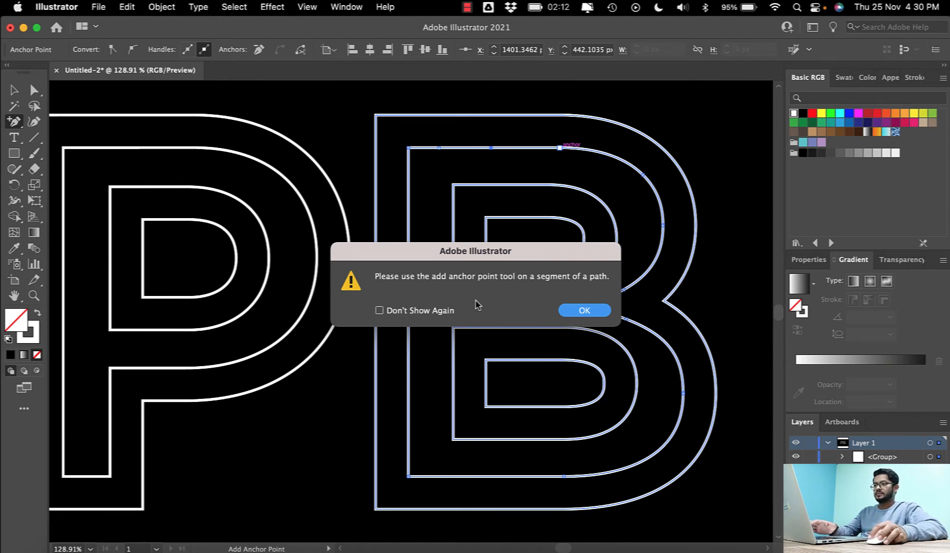
left_click(561, 312)
left_click(529, 148)
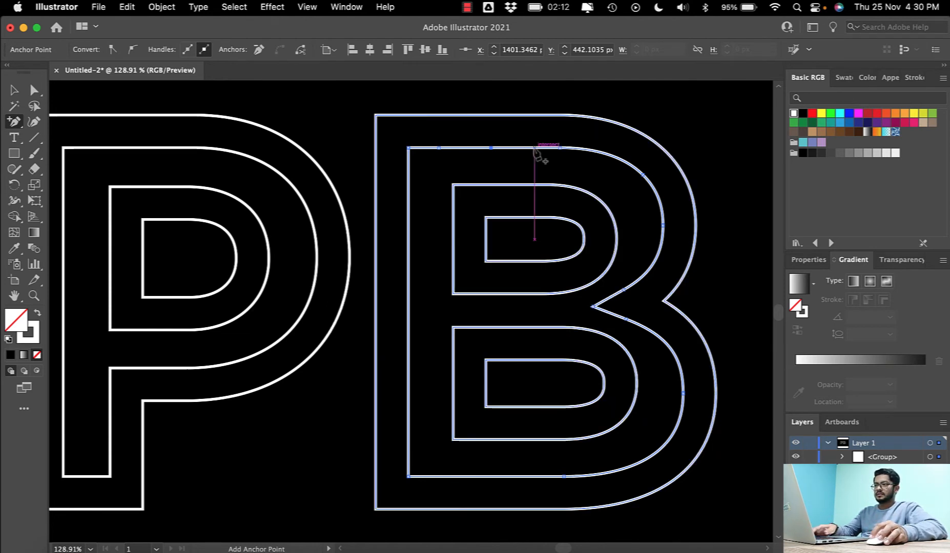
left_click(618, 158)
left_click(661, 207)
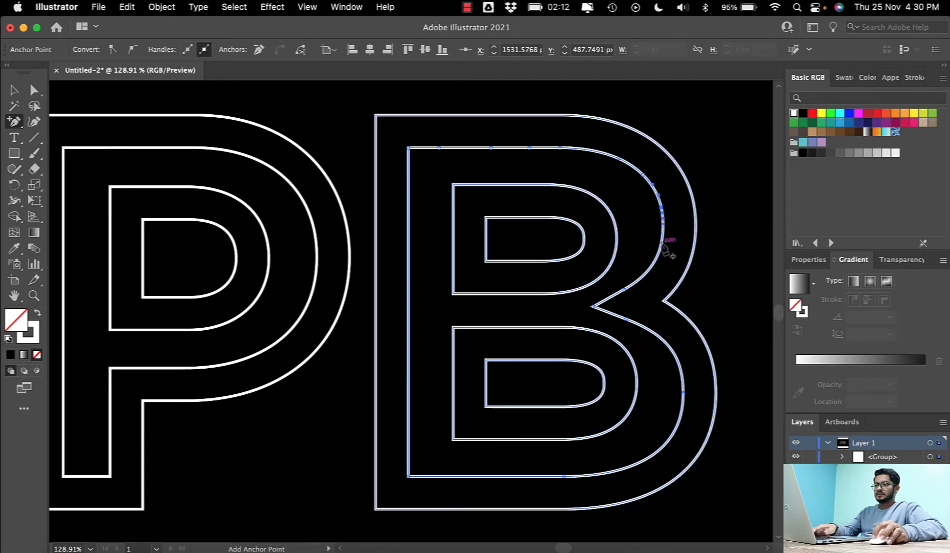
left_click(653, 263)
left_click(609, 298)
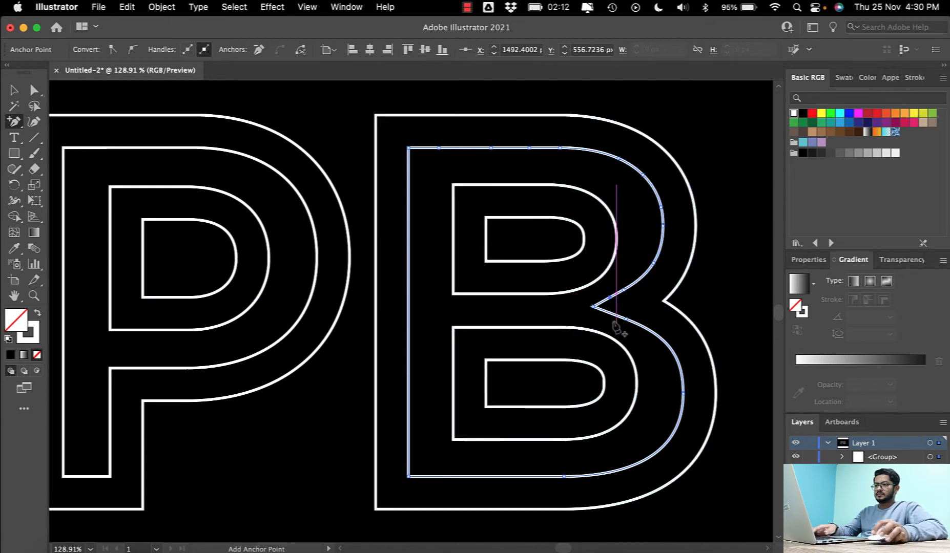
- Add anchor points around the lower bowl and along the bottom edge of the B's second contour
left_click(648, 330)
left_click(681, 373)
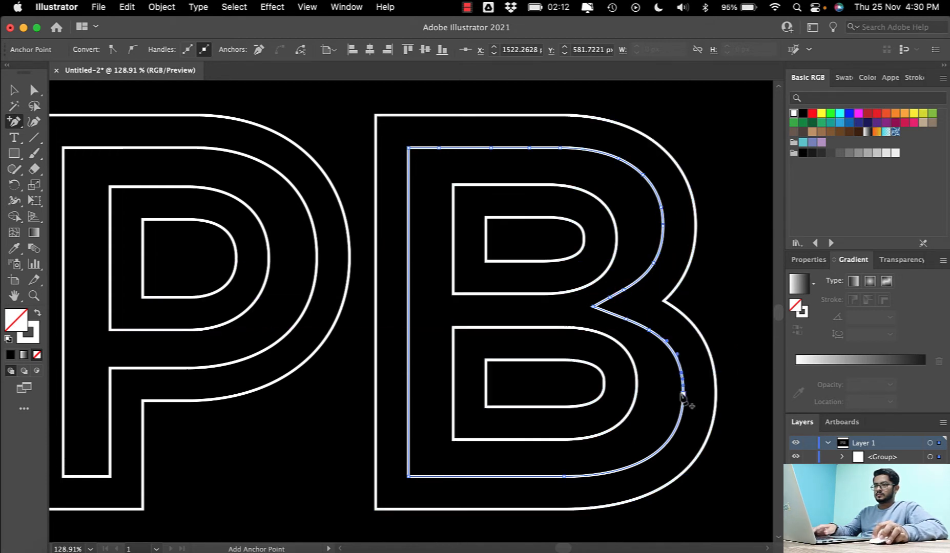
left_click(674, 433)
left_click(637, 464)
left_click(545, 481)
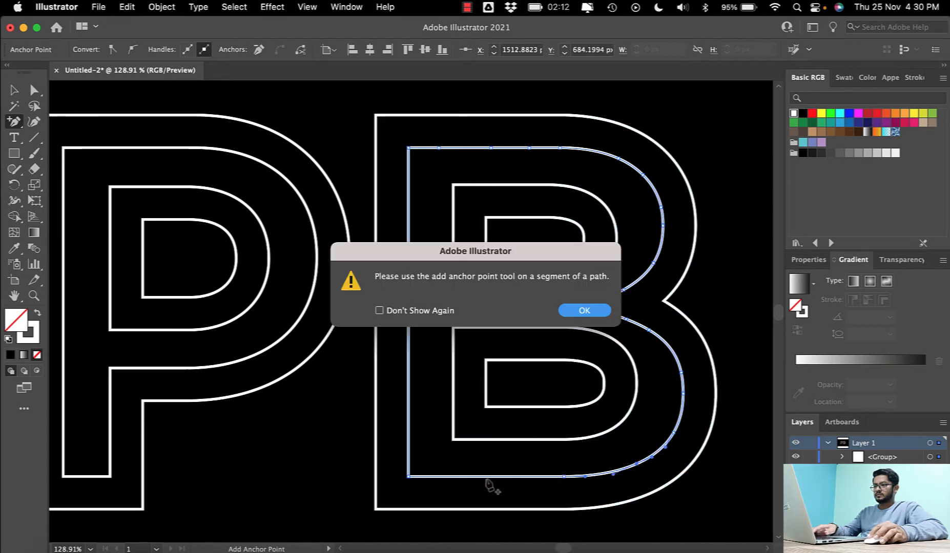
left_click(583, 310)
left_click(510, 477)
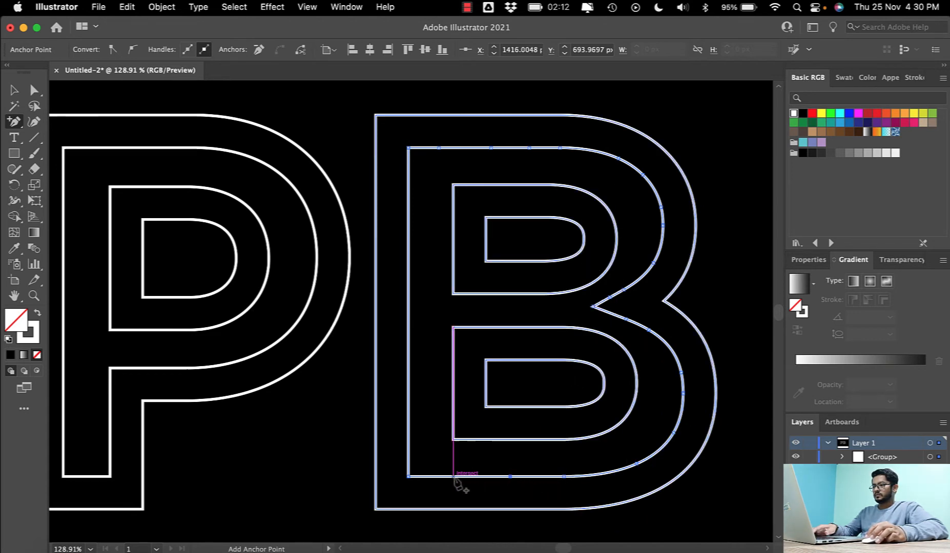
left_click(453, 476)
- Add anchor points up the long left edge of the B's second contour
left_click(408, 431)
left_click(408, 375)
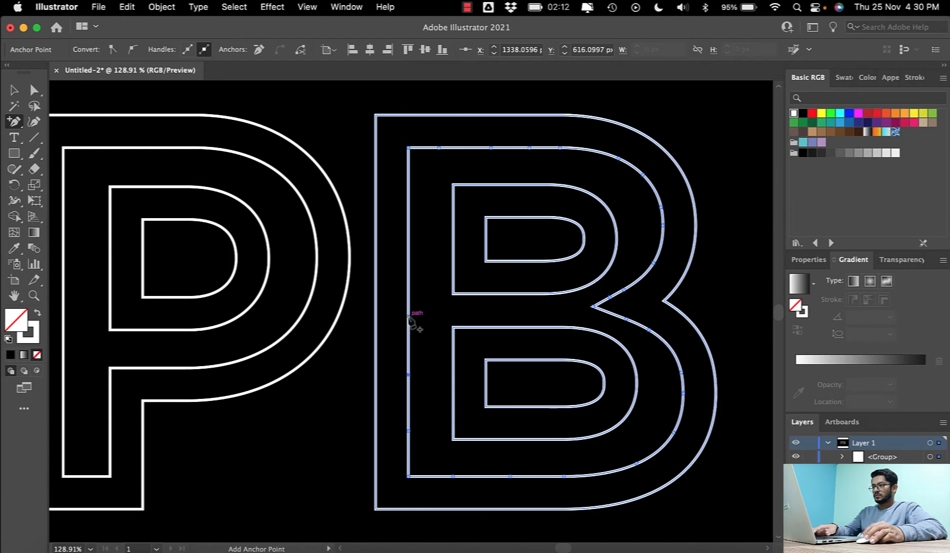
left_click(409, 268)
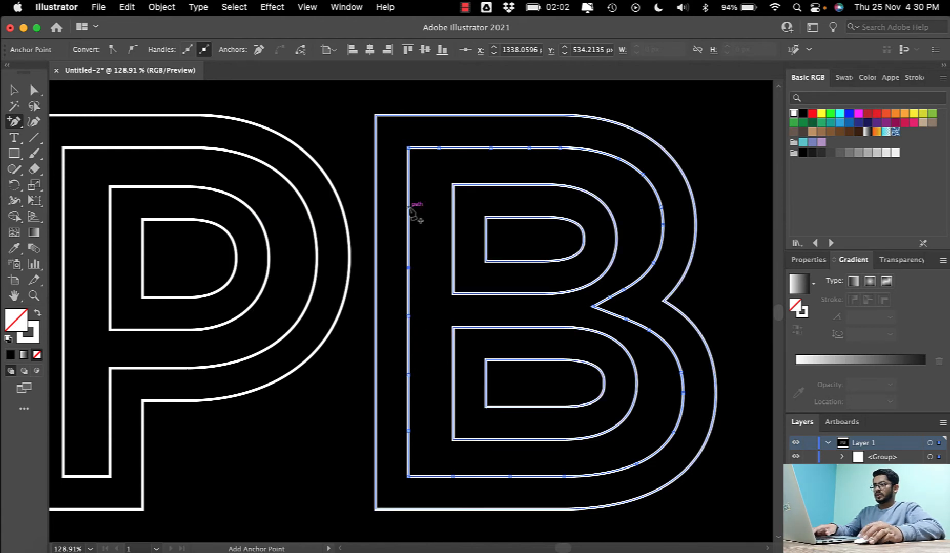
left_click(408, 208)
left_click(409, 181)
- Add anchor points along the top edge, around the rounded end and along the bottom edge of the outer contour around the B's upper counter
scroll(464, 185, "down", 1)
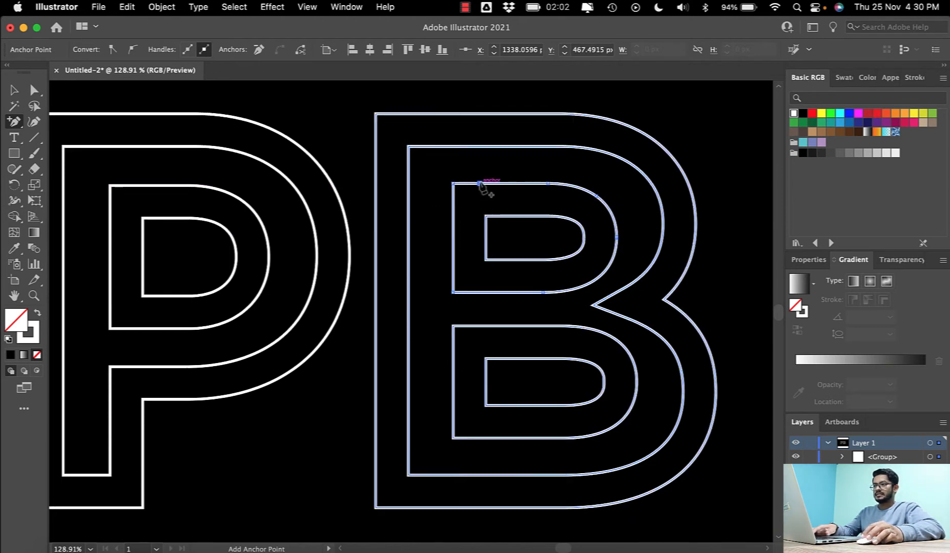
left_click(520, 184)
left_click(579, 188)
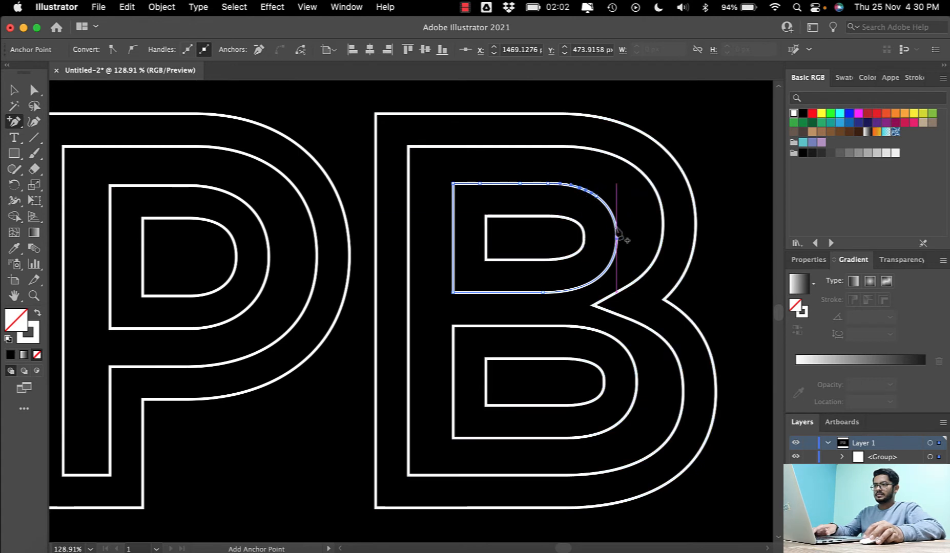
left_click(615, 223)
left_click(607, 268)
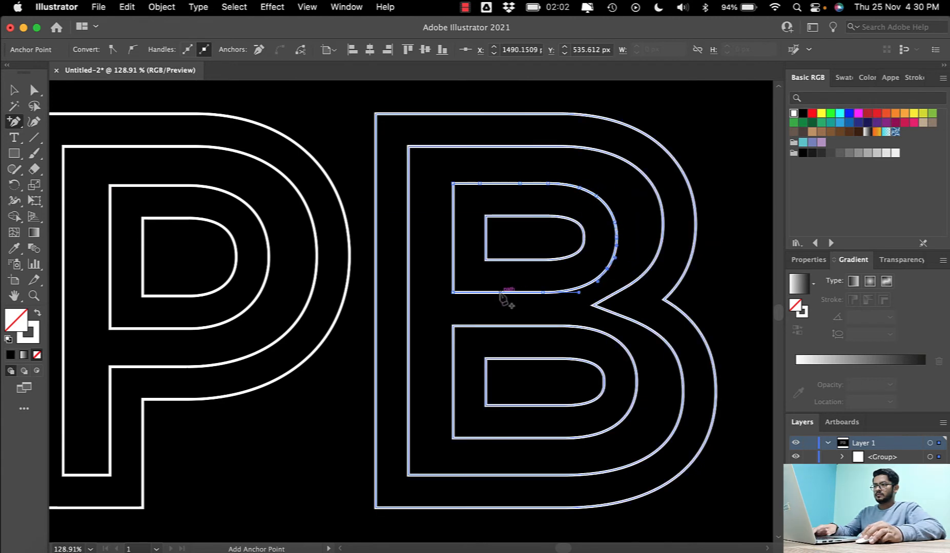
left_click(456, 283)
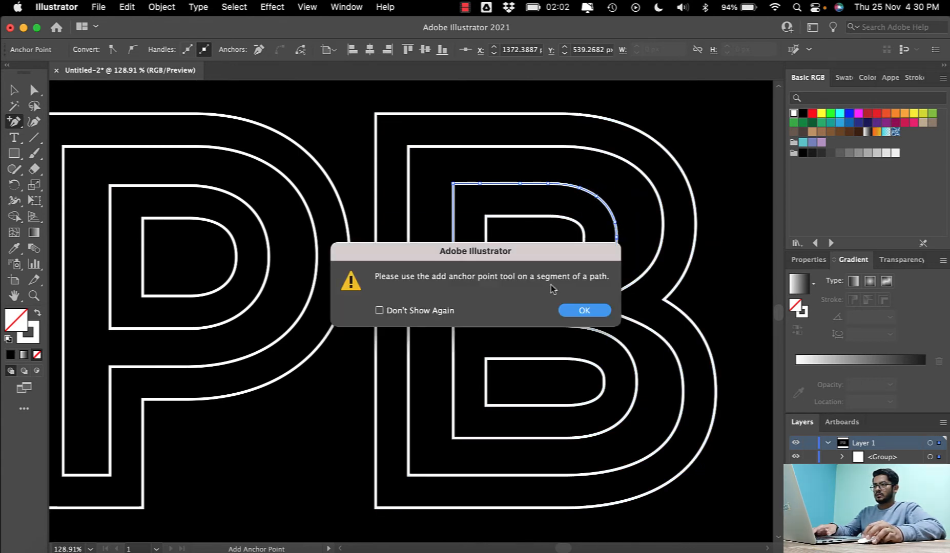
key("Return")
left_click(476, 293)
- Add anchor points on the left, top and bottom edges of the innermost contour in the B's upper counter
left_click(486, 234)
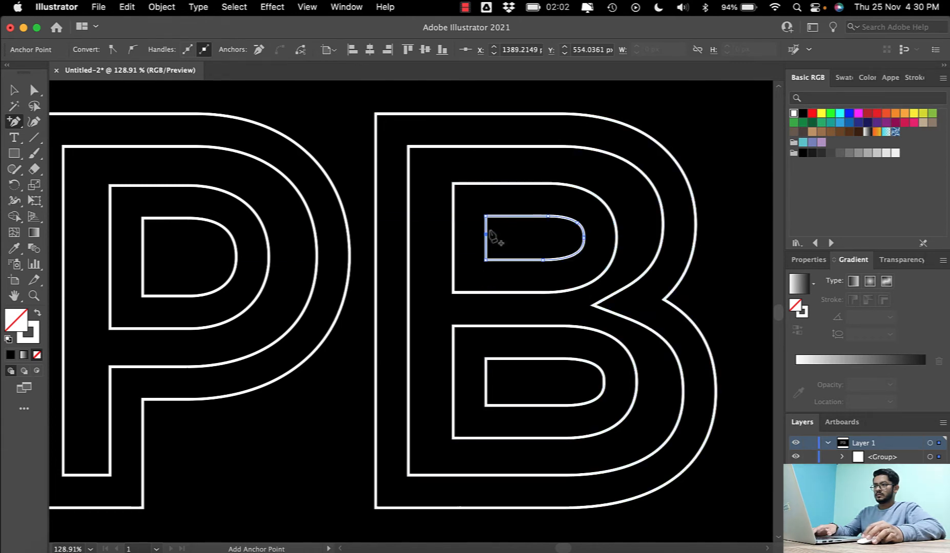
left_click(502, 216)
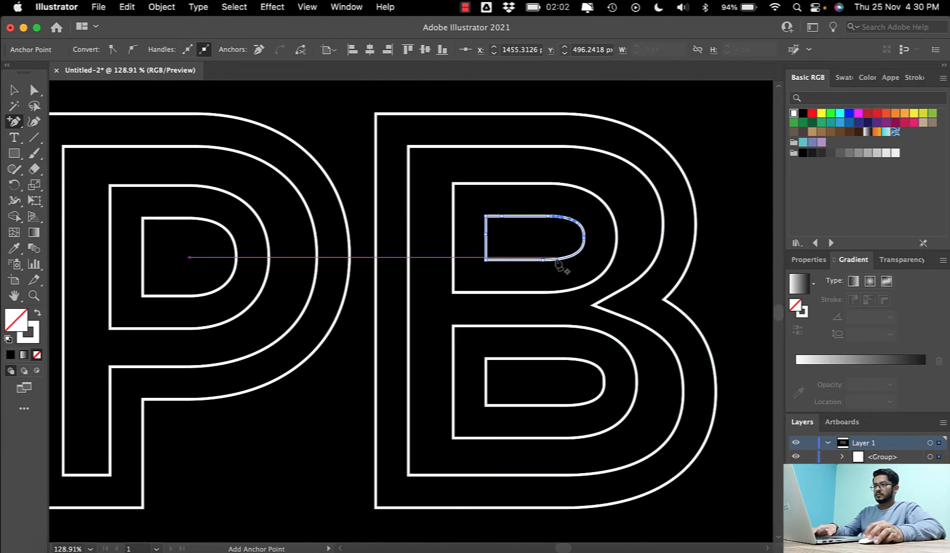
left_click(507, 261)
- Add anchor points along the top and left edges of the outer contour around the B's lower counter
left_click(481, 326)
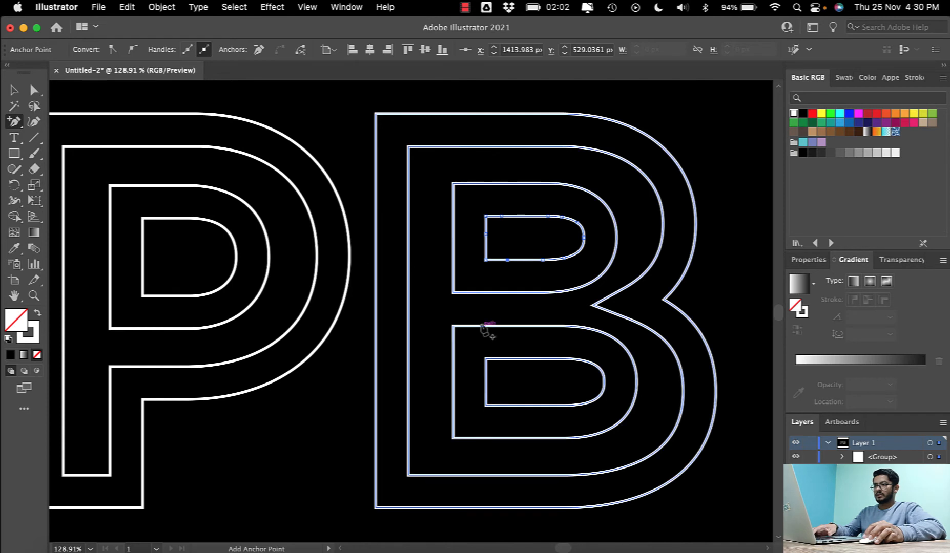
left_click(524, 325)
left_click(501, 326)
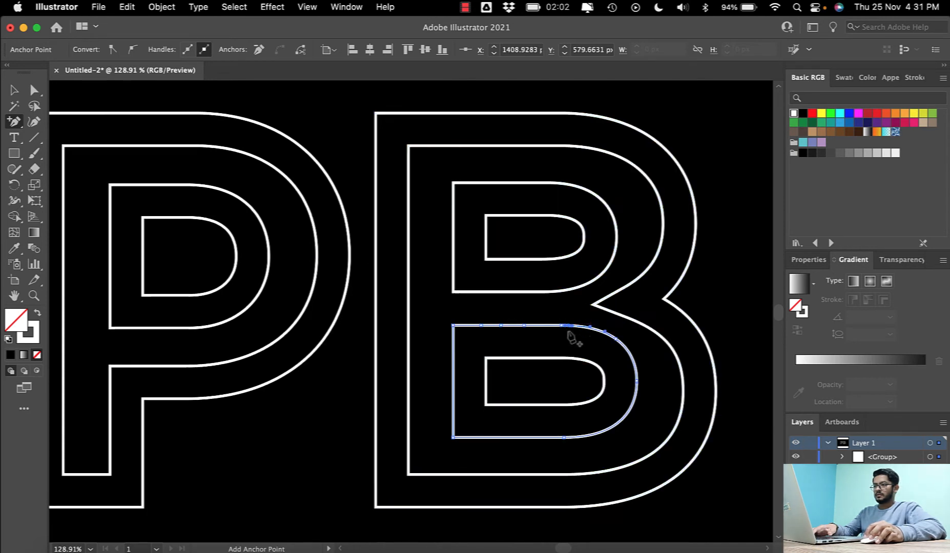
left_click(453, 347)
left_click(453, 394)
left_click(453, 421)
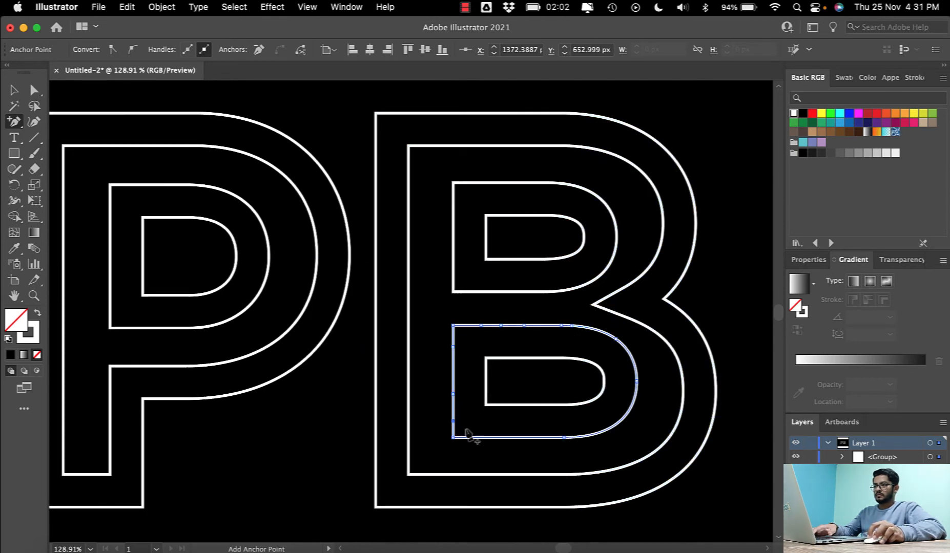
- Add anchor points along the bottom edge and up the rounded end of the outer contour around the B's lower counter
left_click(475, 437)
left_click(554, 438)
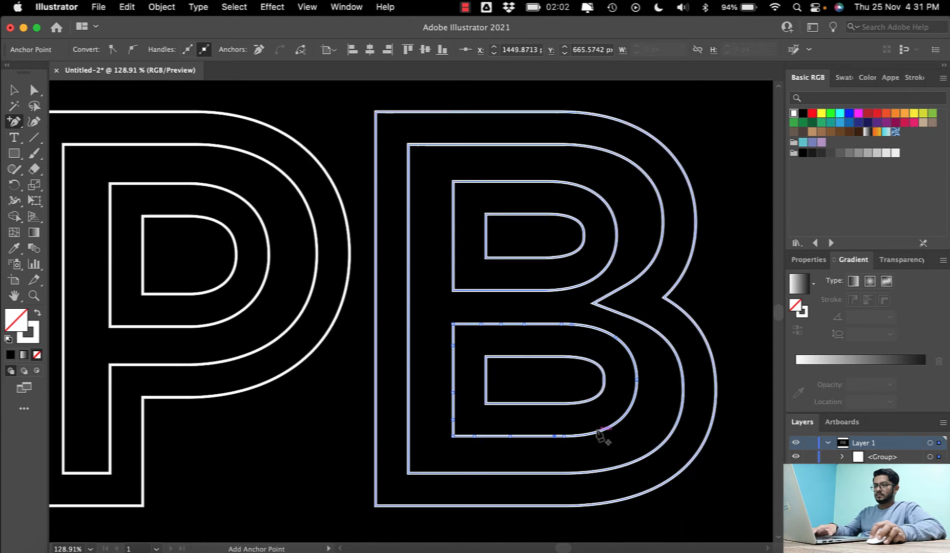
left_click(596, 434)
left_click(617, 423)
left_click(635, 367)
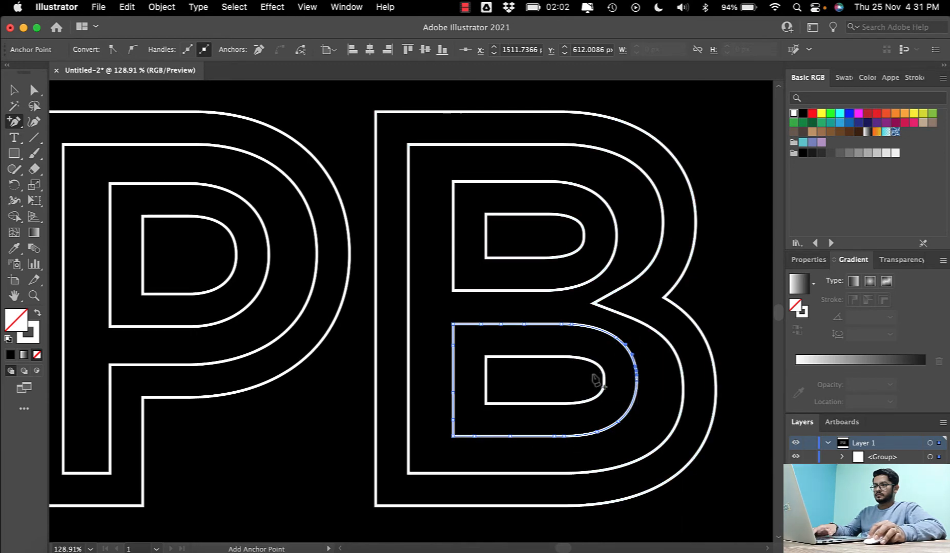
- Add anchor points around all sides and the rounded end of the innermost contour in the B's lower counter
left_click(603, 380)
left_click(576, 311)
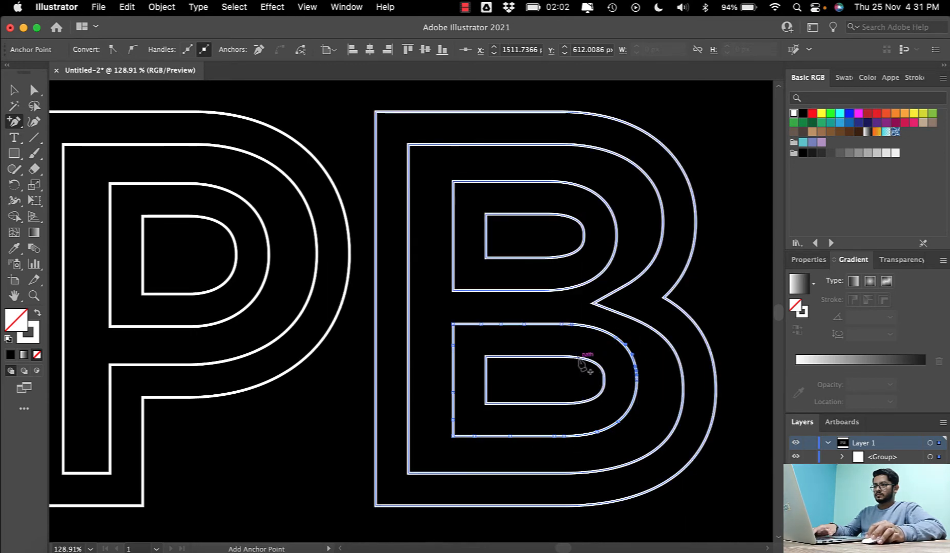
left_click(578, 357)
left_click(523, 356)
left_click(485, 373)
left_click(501, 404)
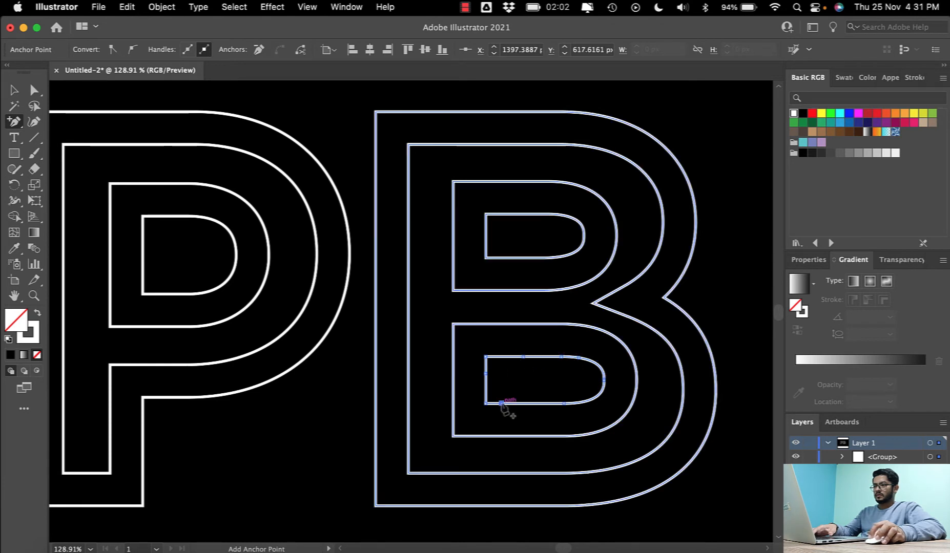
left_click(541, 404)
left_click(592, 398)
scroll(599, 387, "down", 1)
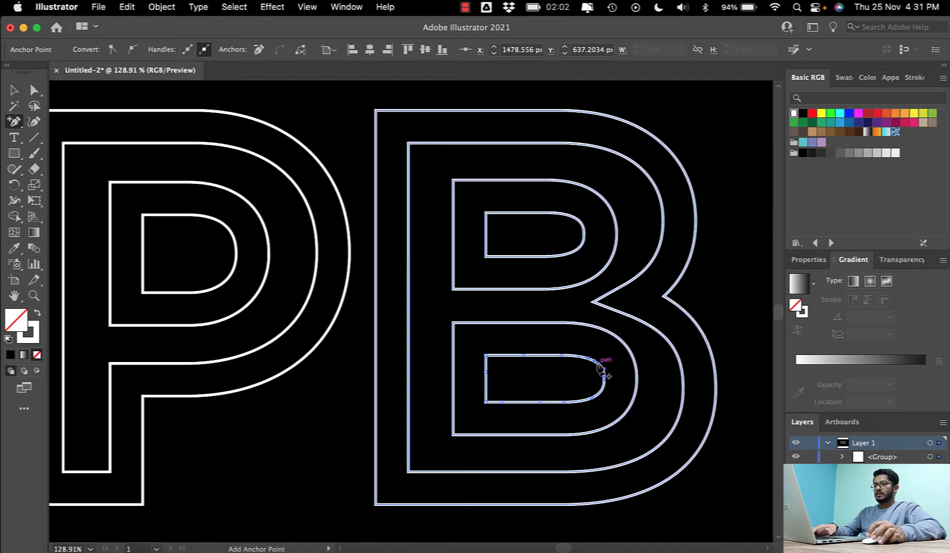
left_click(597, 364)
left_click(550, 355)
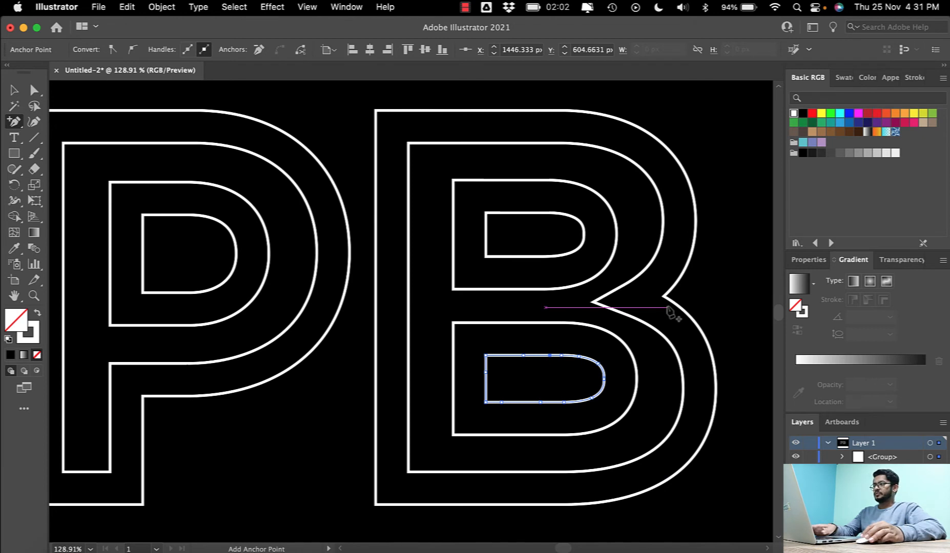
- Select both letters, switch the artwork to Outline view to show all anchor points, and deselect them
left_click(15, 91)
key("super+minus")
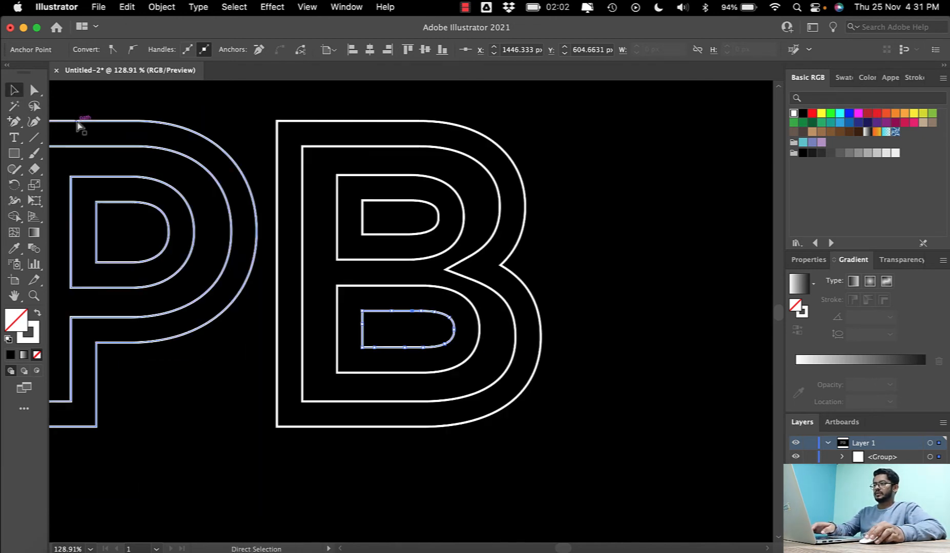
scroll(128, 184, "left", 5)
left_click_drag(111, 106, 686, 464)
key("super+y")
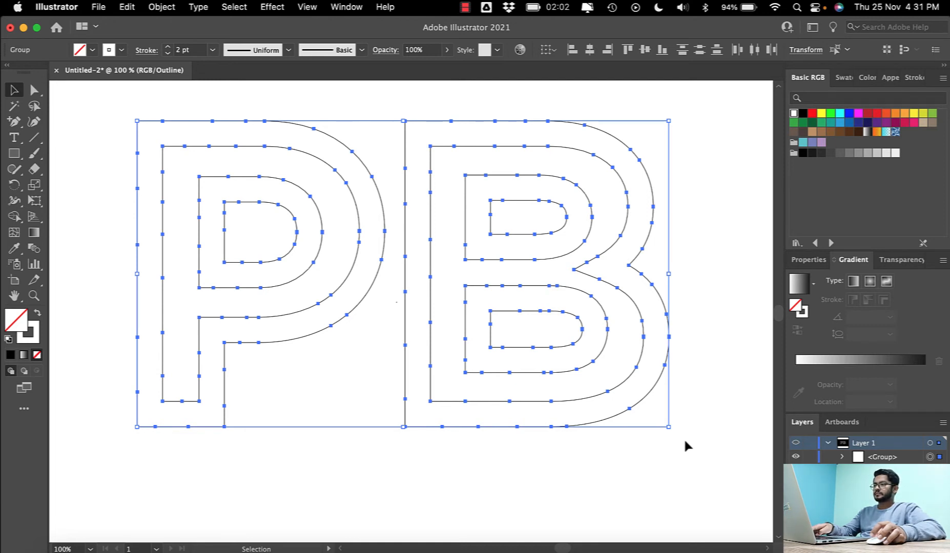
key("super")
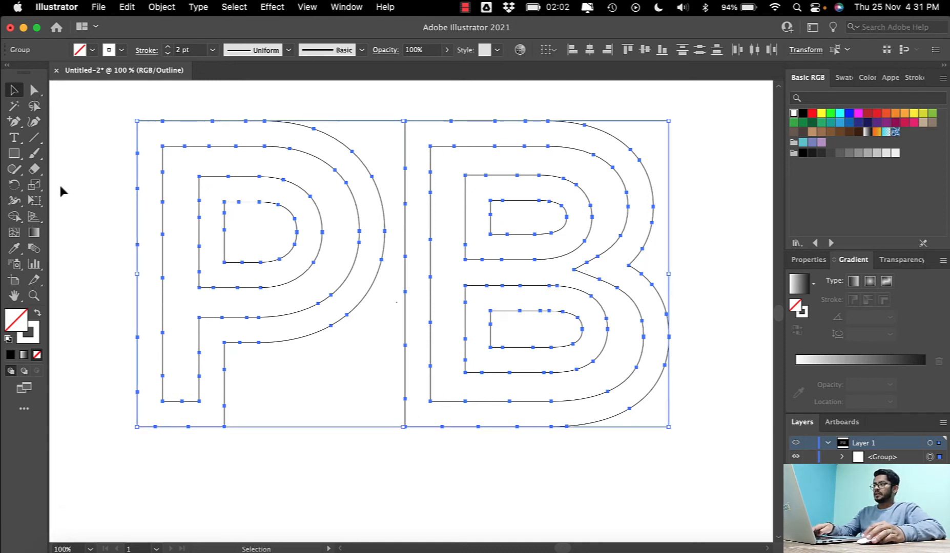
left_click(71, 147)
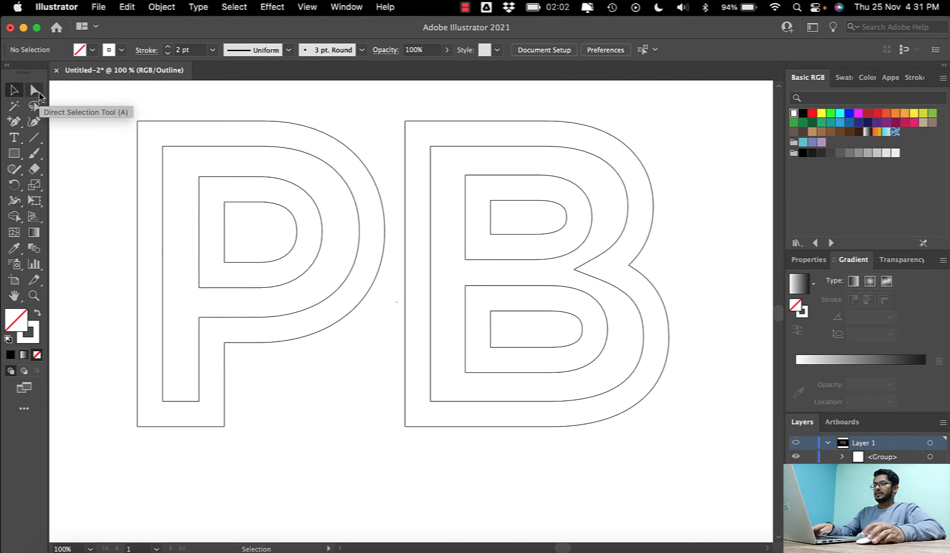
- Delete one anchor point on the top edge and one midway down the left edge of the P's outer contour to open gaps
left_click(39, 96)
left_click(169, 121)
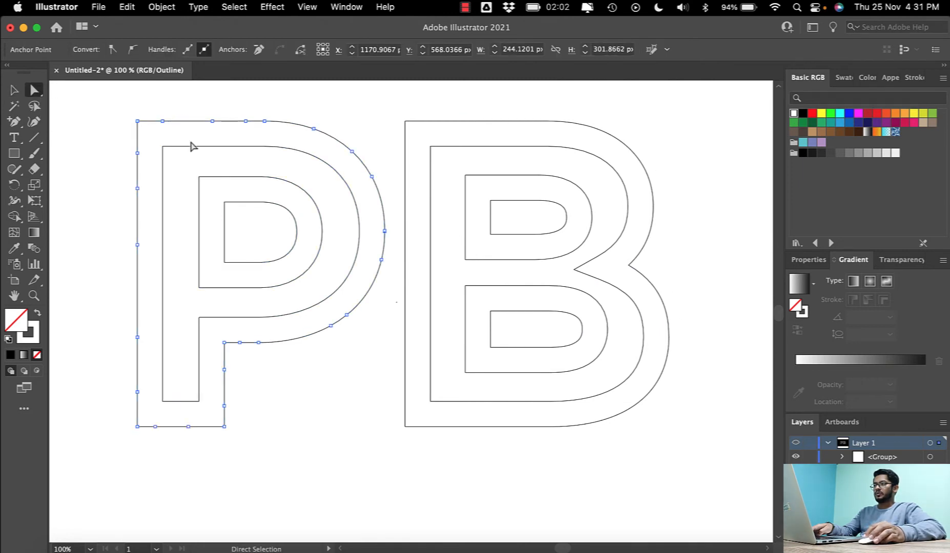
left_click(162, 122)
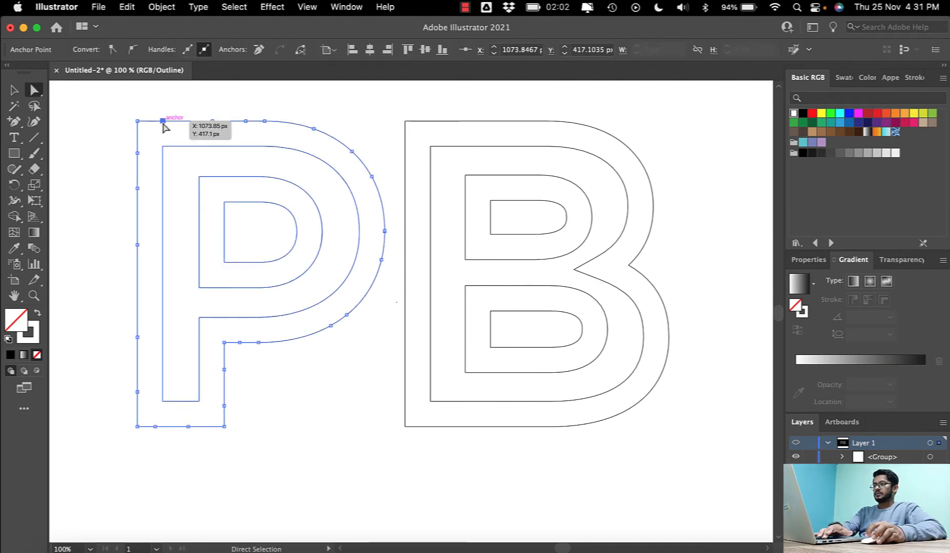
key("Delete")
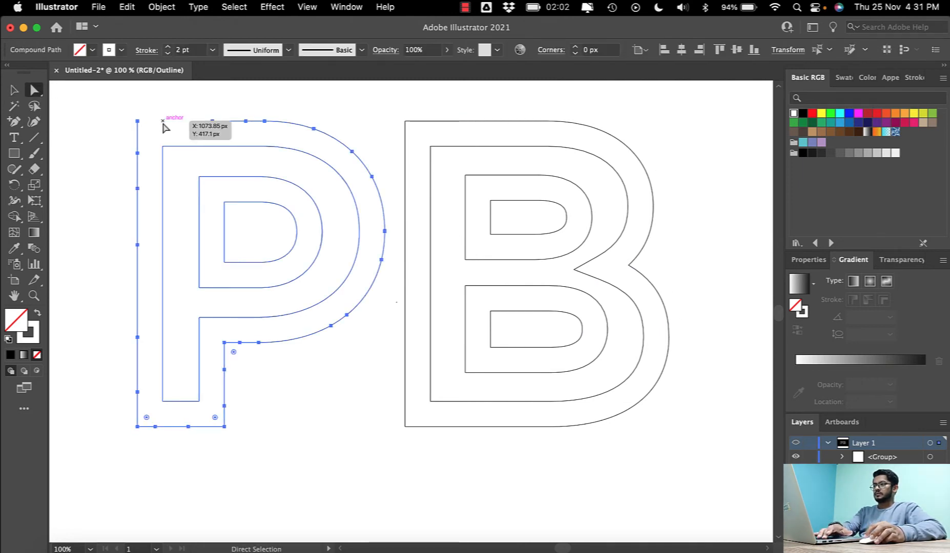
left_click(137, 236)
key("Delete")
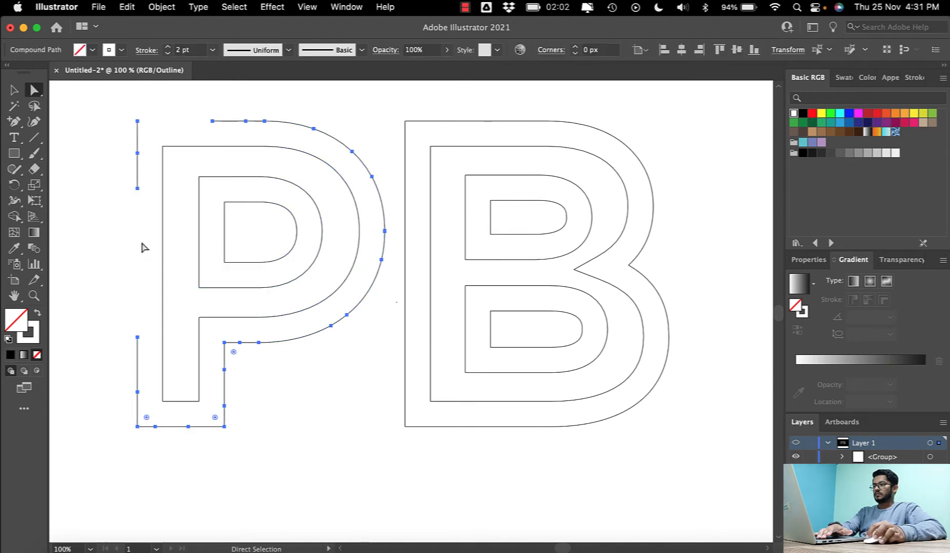
- Delete anchor points on the stem's bottom edge, beside the inner corner and on the lower right curve of the P's outer contour
left_click(156, 426)
key("Delete")
left_click(240, 344)
key("Delete")
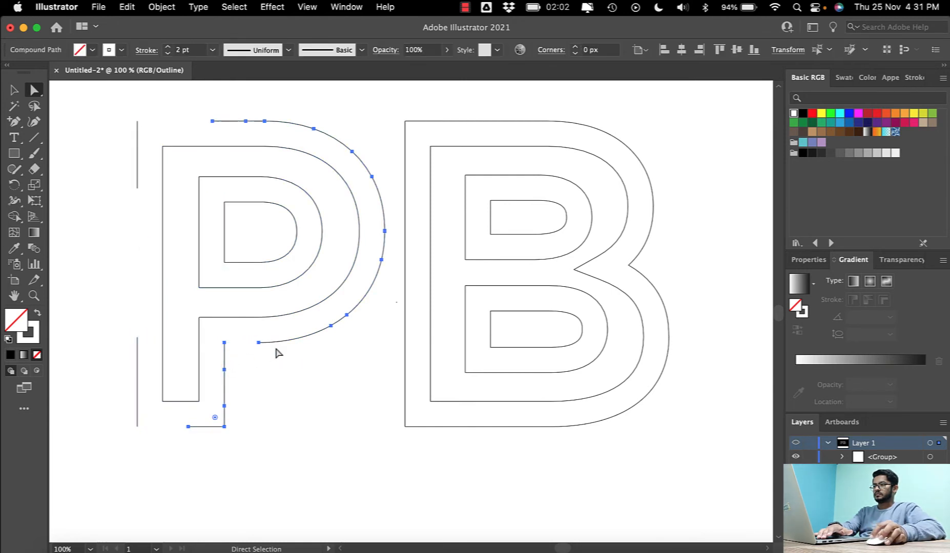
left_click(381, 260)
key("Delete")
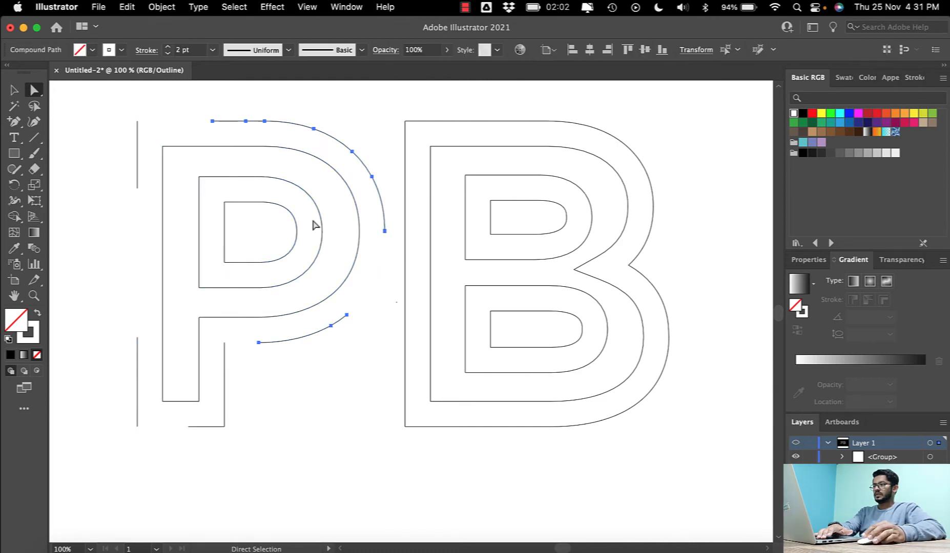
- Delete anchor points on the top edge, at two places on the left edge and below the bowl of the P's second contour
left_click(227, 147)
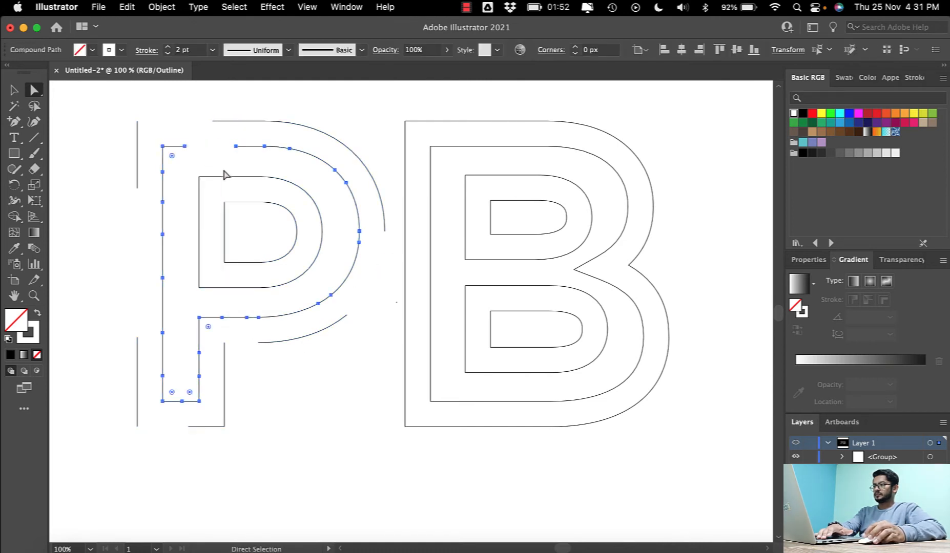
left_click(163, 234)
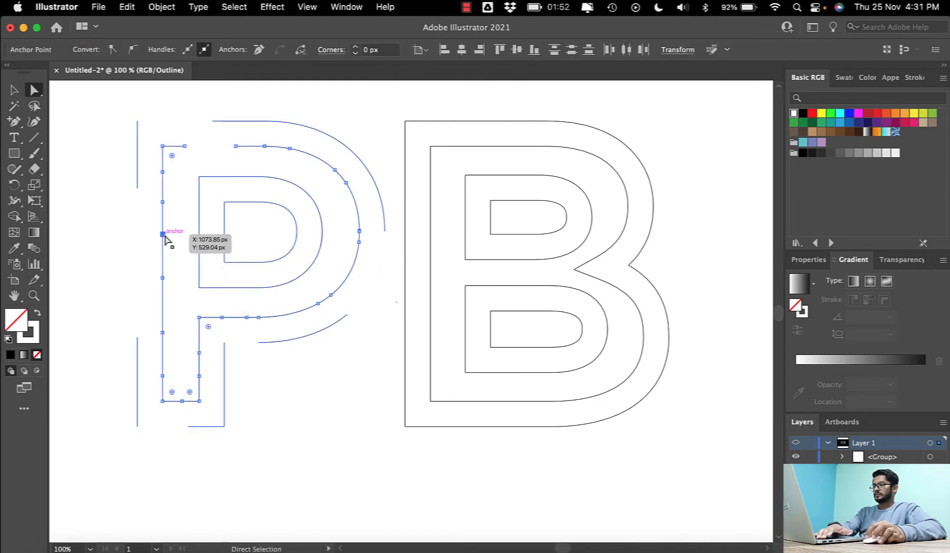
left_click(162, 377)
key("Delete")
left_click(225, 318)
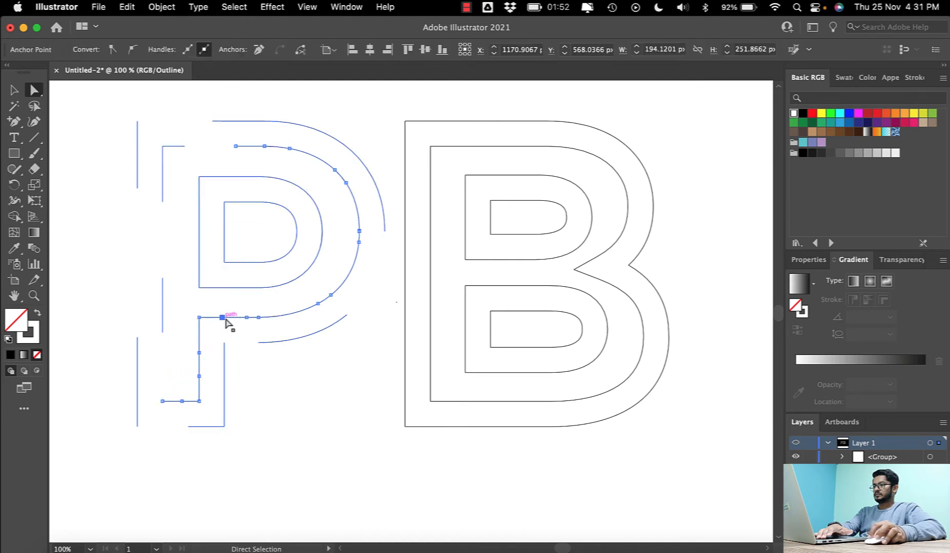
key("Delete")
left_click(319, 304)
key("Delete")
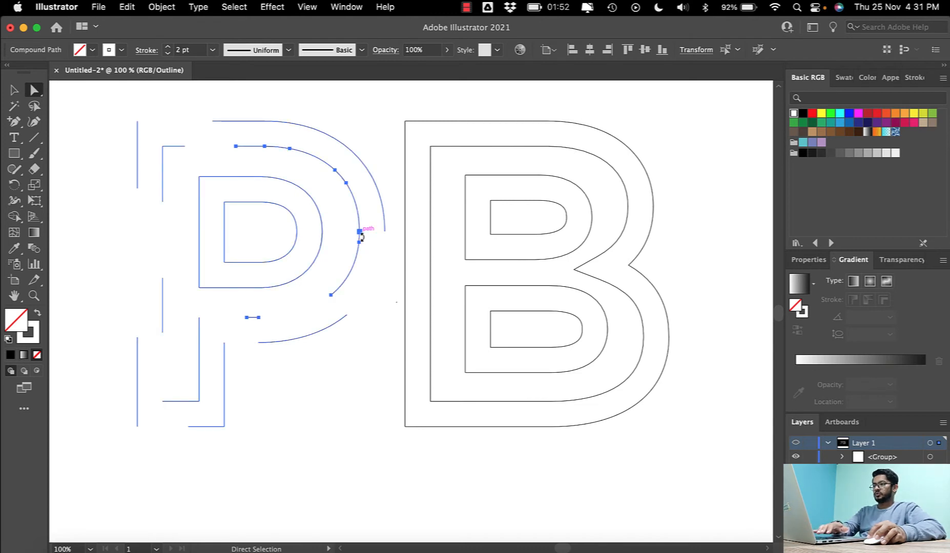
key("super+j")
- Delete the anchor point just below the rightmost point of the bowl on the P's second contour
left_click(359, 243)
key("Delete")
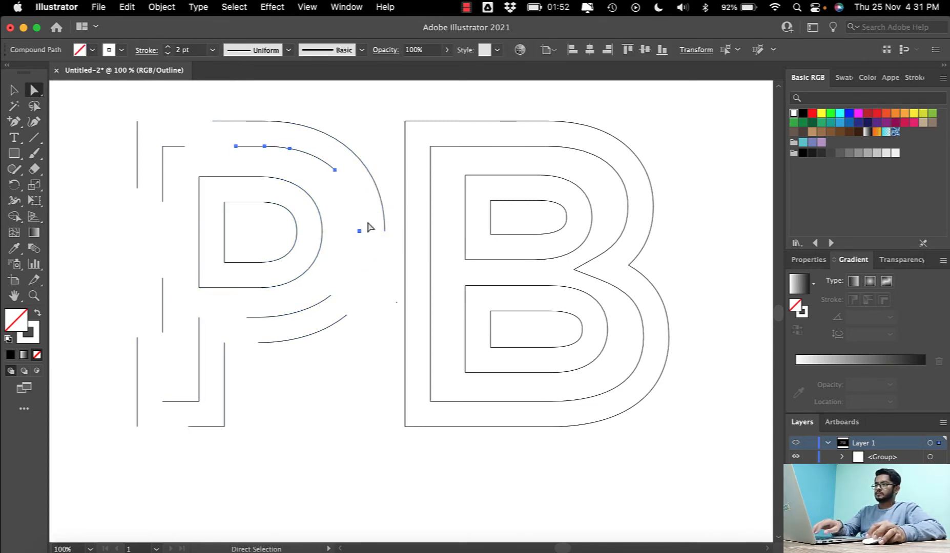
left_click(359, 231)
key("super+j")
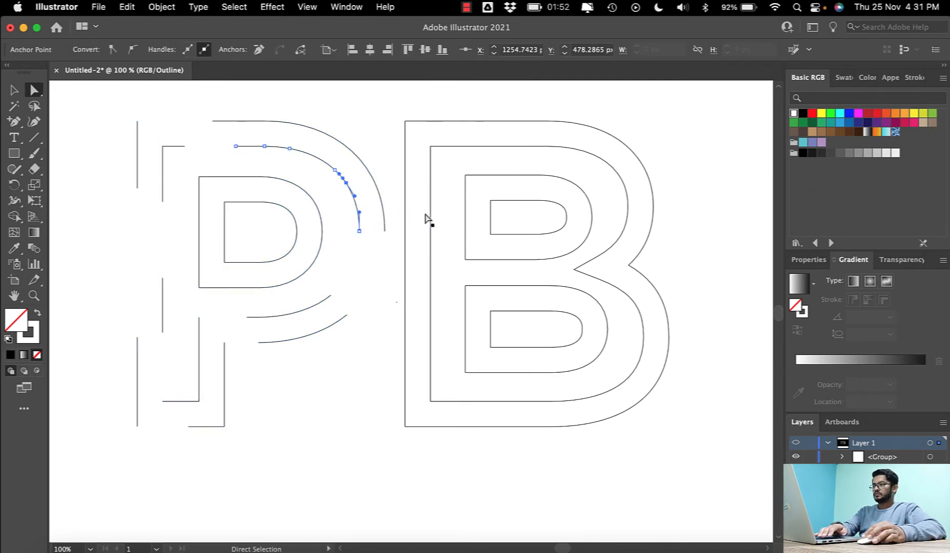
left_click(264, 146)
key("Delete")
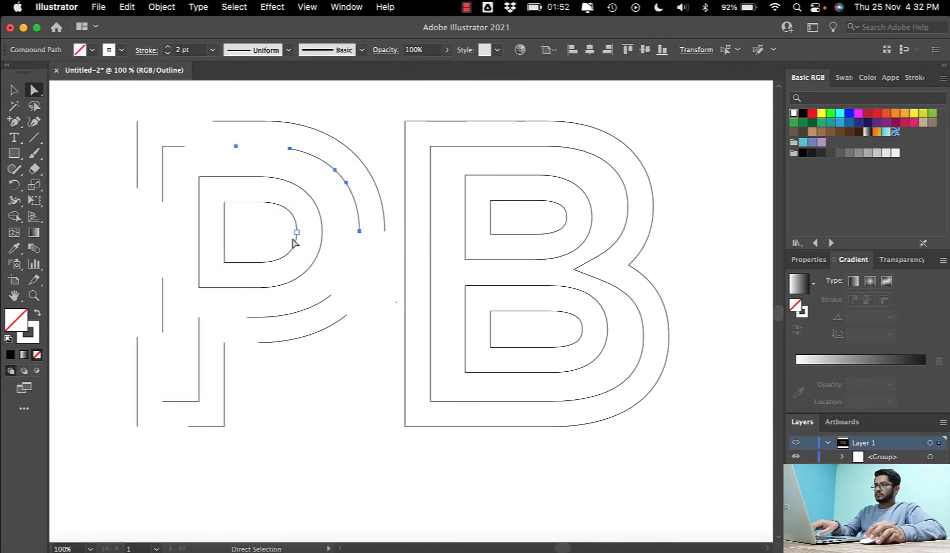
key("super+j")
- Delete the middle anchor point on the top edge and the one where the bottom edge starts curving on the P's third contour
left_click(244, 179)
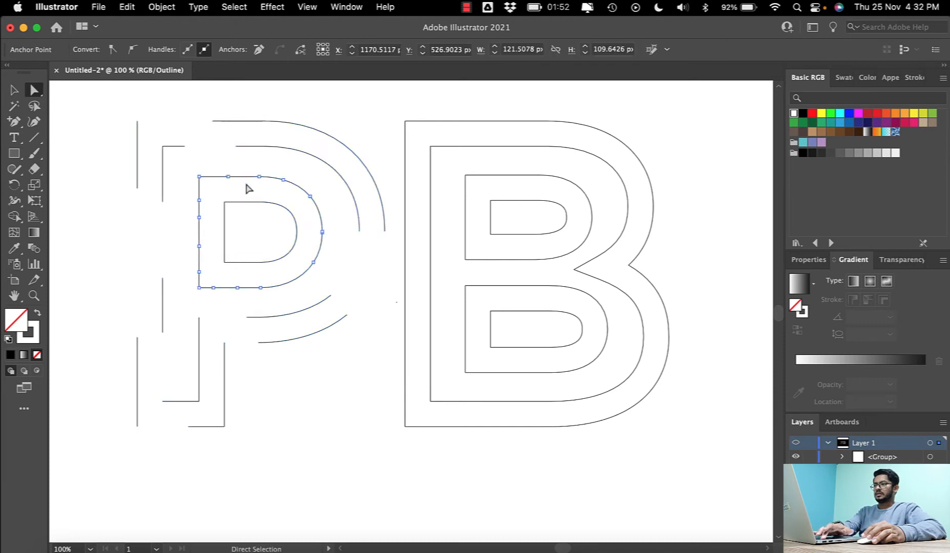
left_click(228, 177)
key("Delete")
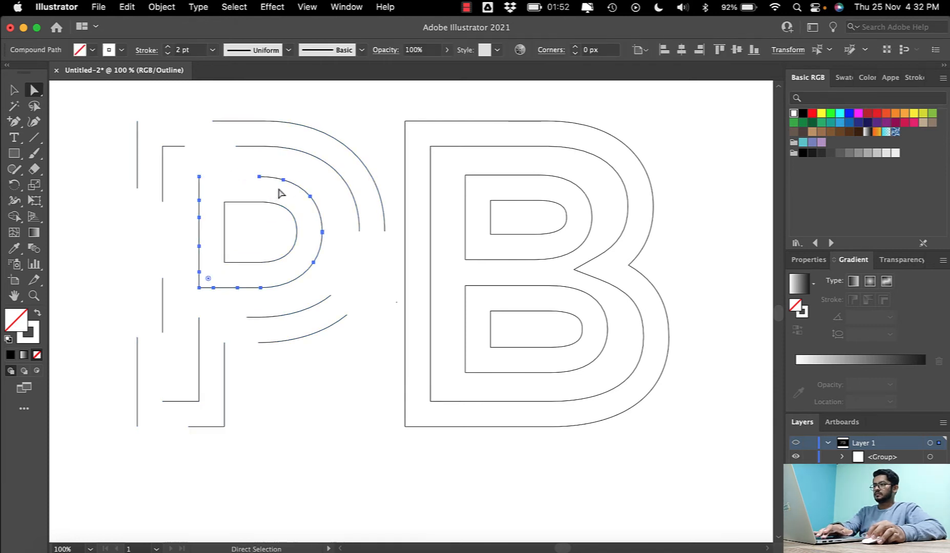
left_click(261, 287)
key("Delete")
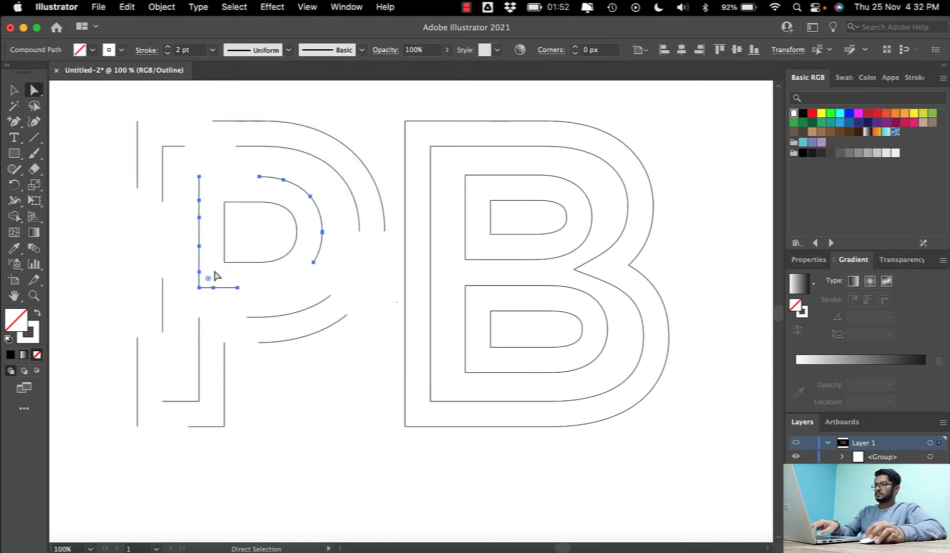
- Undo the last anchor point deletion and delete the middle anchor point on the left edge of the P's third contour
key("super+z")
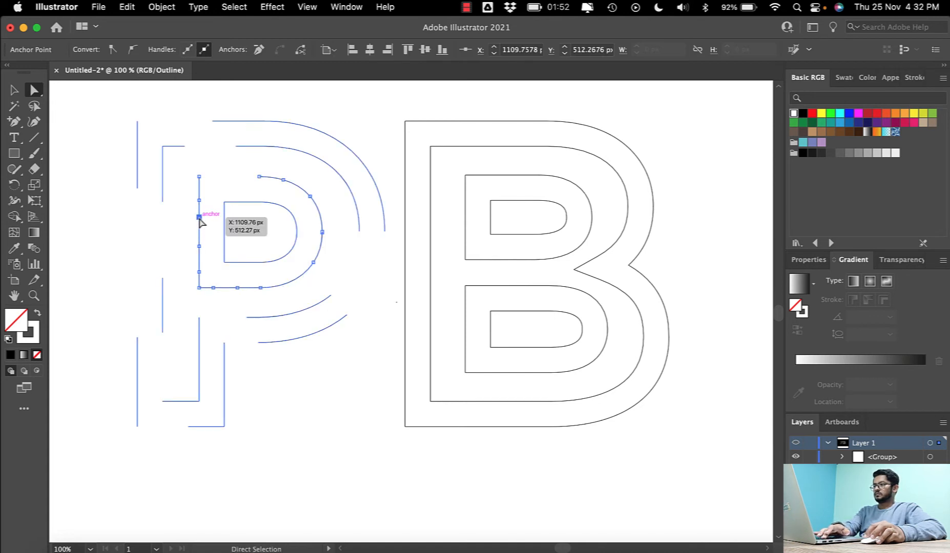
left_click(199, 217)
key("Delete")
- Break the P's innermost contour by deleting points at the middle of its left edge, at its right end and on its upper right curve
left_click(224, 229)
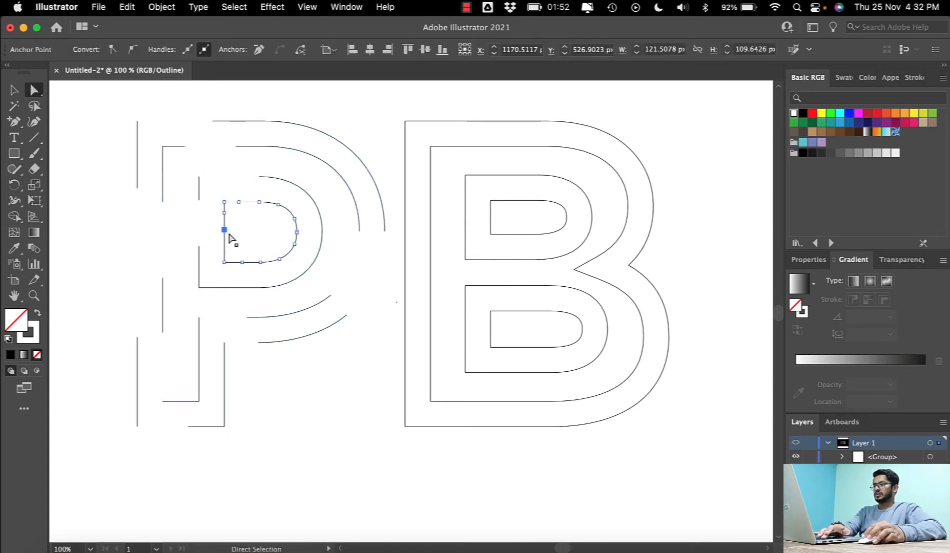
key("Delete")
left_click(299, 236)
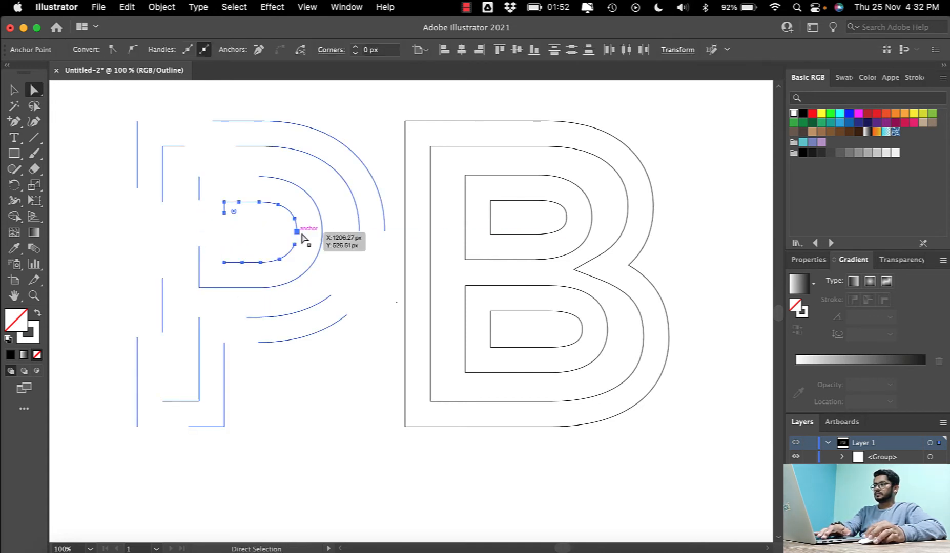
key("Delete")
left_click(279, 205)
key("Delete")
- Delete the short leftover segment on the right side of the P's innermost contour
left_click(295, 219)
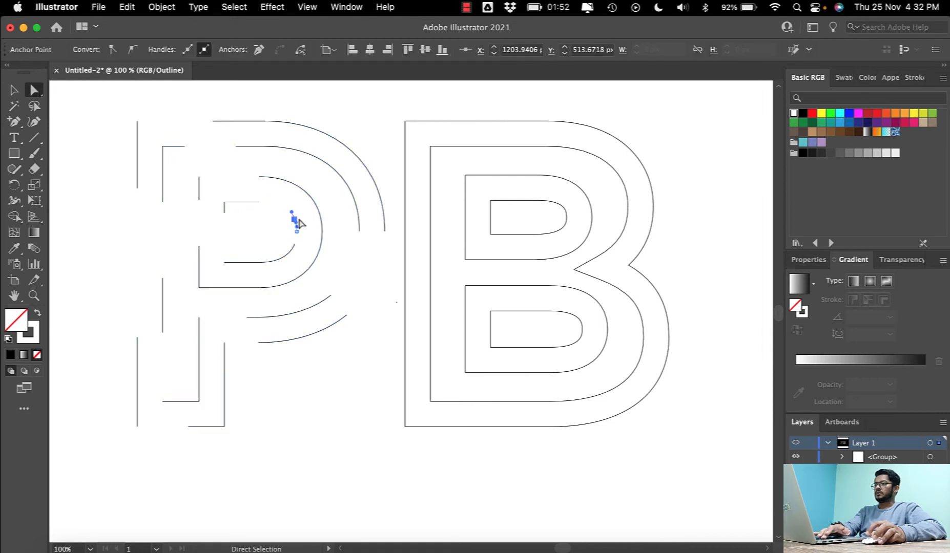
left_click(340, 255)
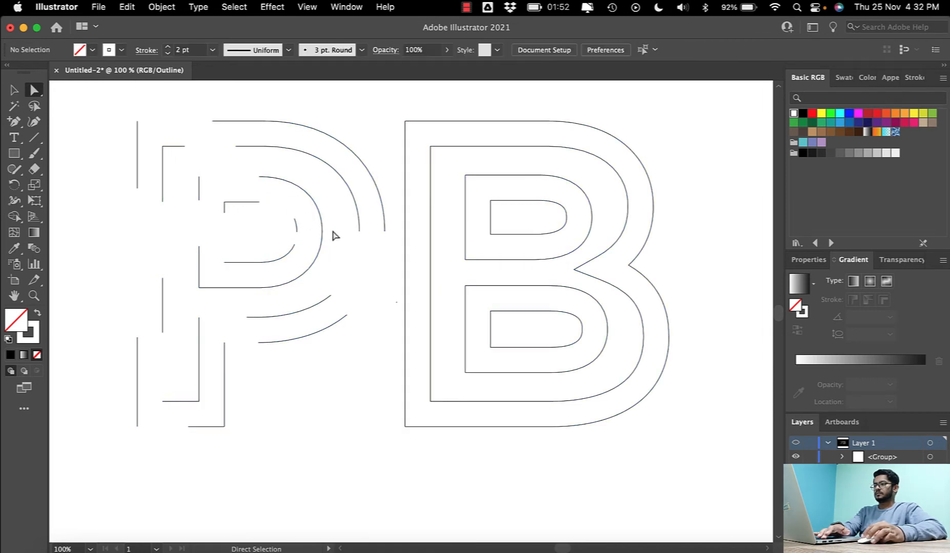
left_click(299, 232)
key("Delete")
key("Delete")
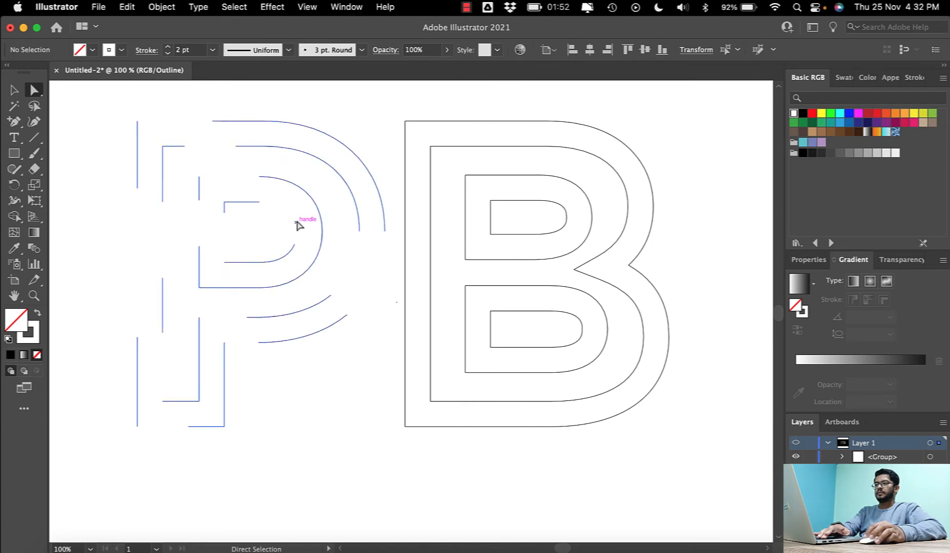
- Delete anchor points on the top edge near the curve, the middle of the left edge and the bottom edge of the B's outer contour
left_click(452, 122)
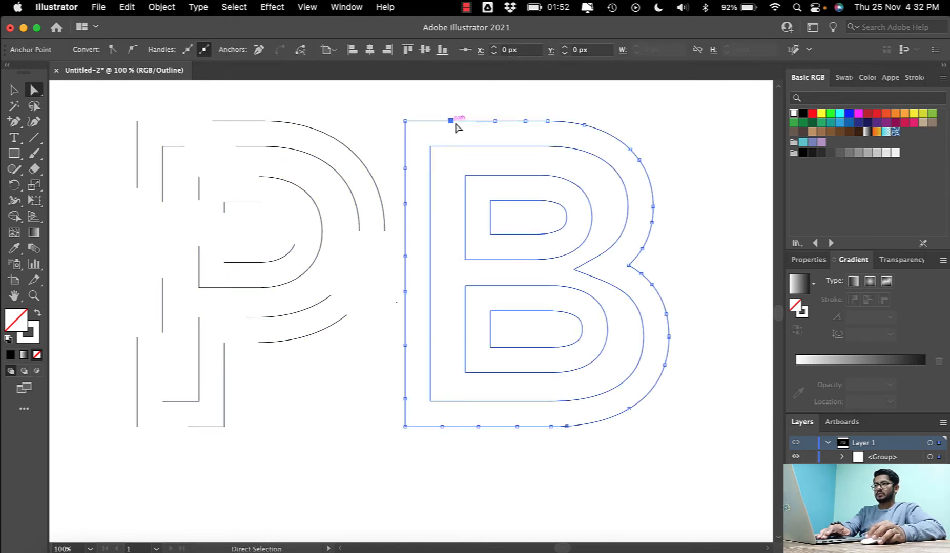
left_click(548, 122)
key("Delete")
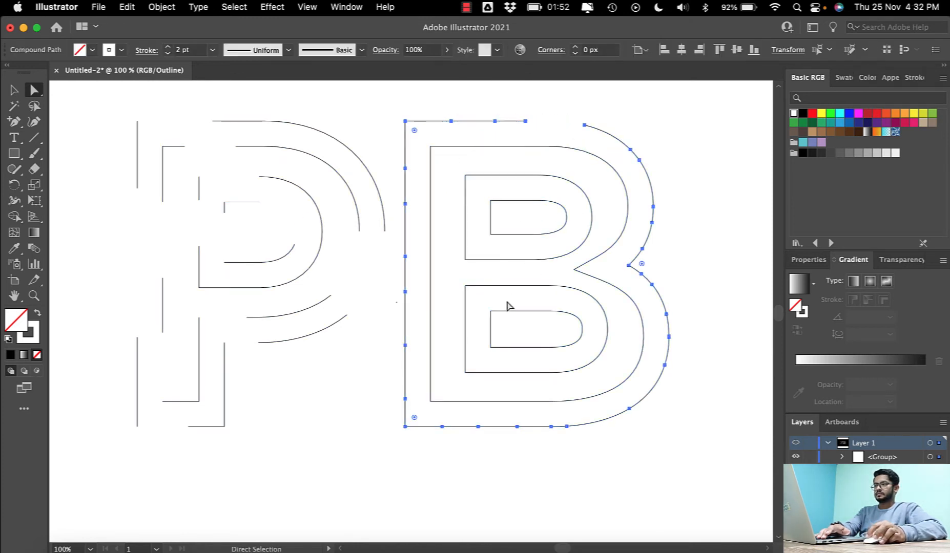
left_click(404, 257)
key("Delete")
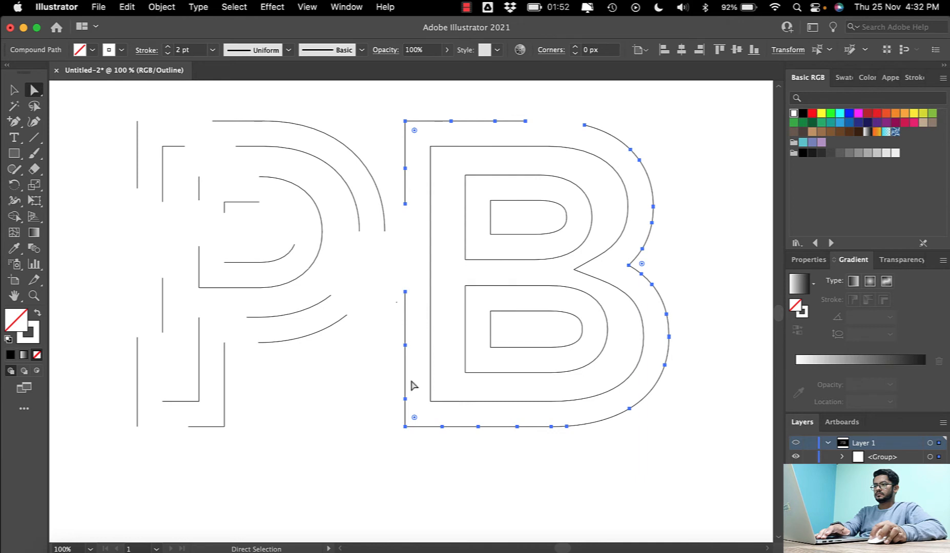
left_click(478, 426)
key("Delete")
- Delete the right side of the lower bowl and the upper right arc of the upper bowl on the B's outer contour
left_click(667, 352)
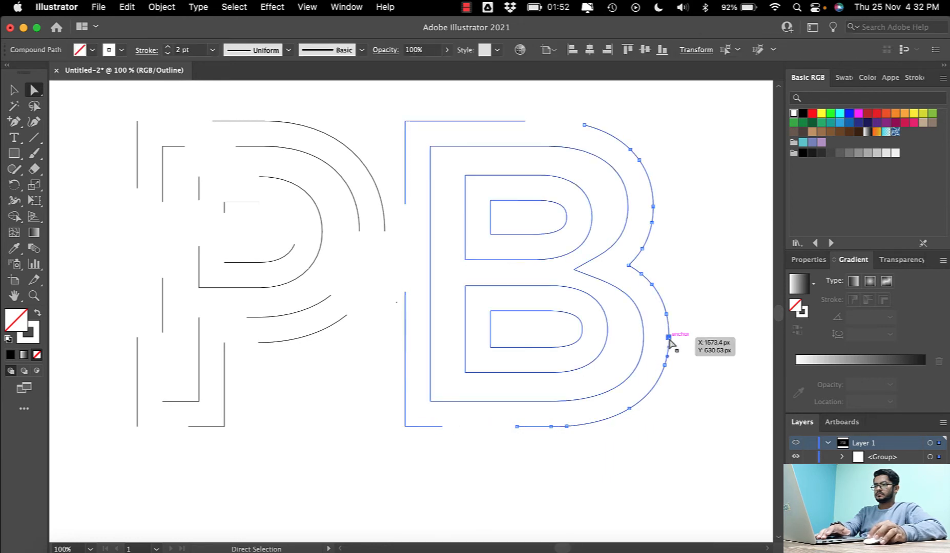
key("Delete")
left_click(666, 314)
key("Delete")
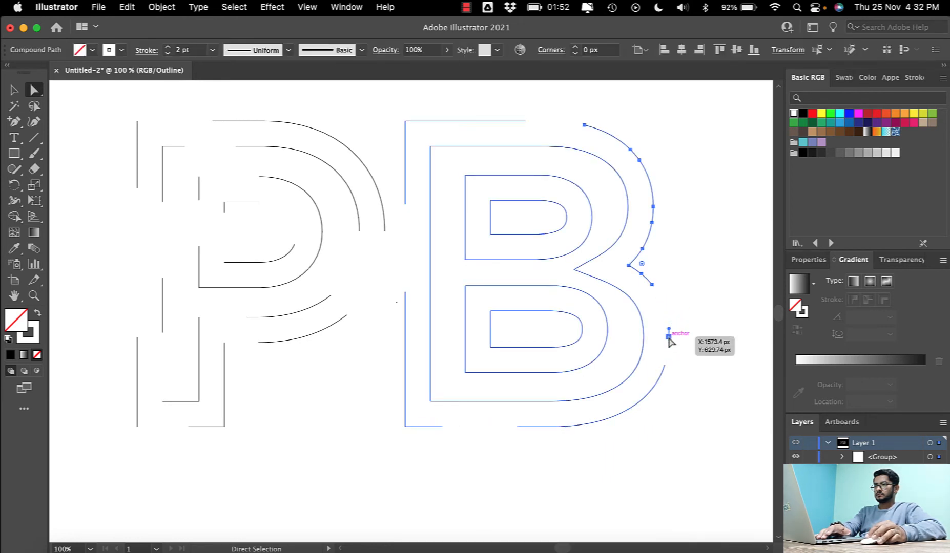
left_click(682, 322)
left_click(651, 187)
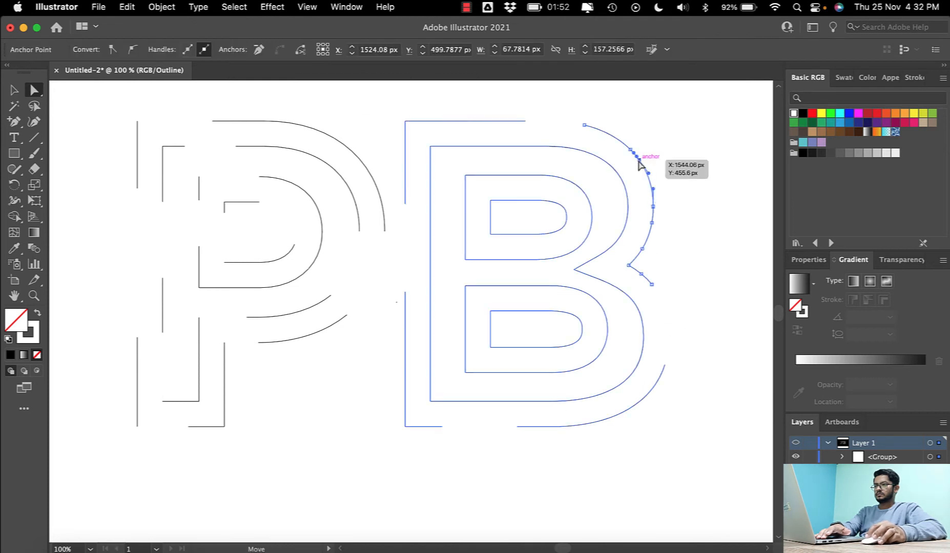
key("Delete")
- Delete anchor points near the start of the top edge and on the upper bowl's right curve of the B's second contour
left_click(489, 175)
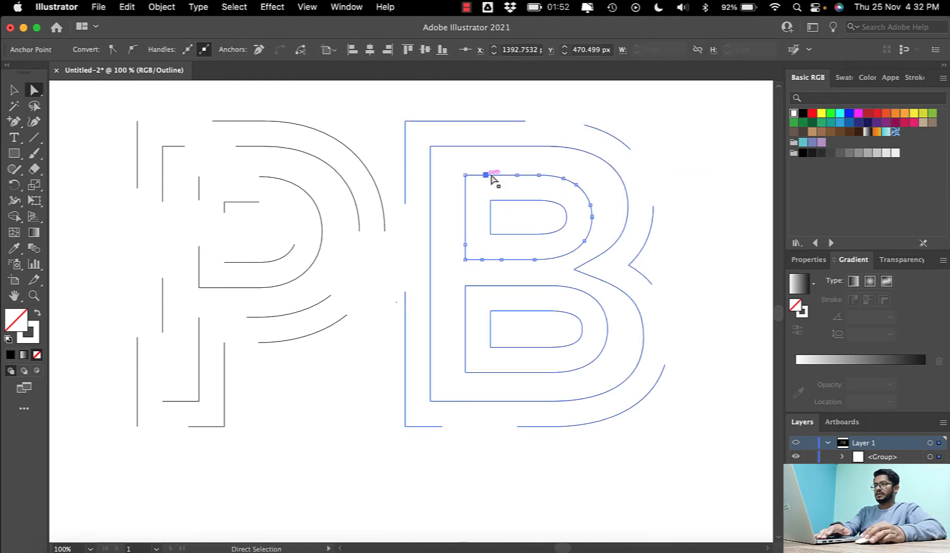
left_click(449, 148)
key("Delete")
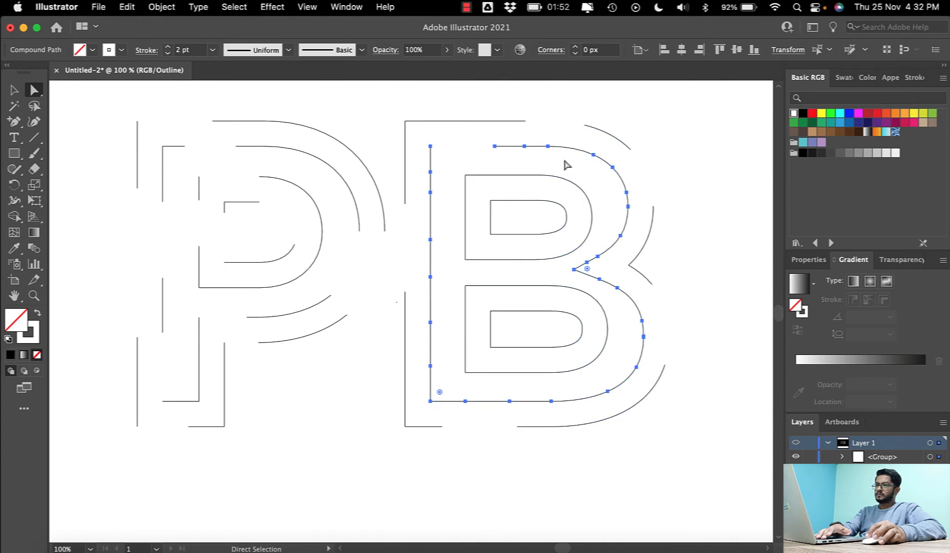
left_click(626, 193)
key("Delete")
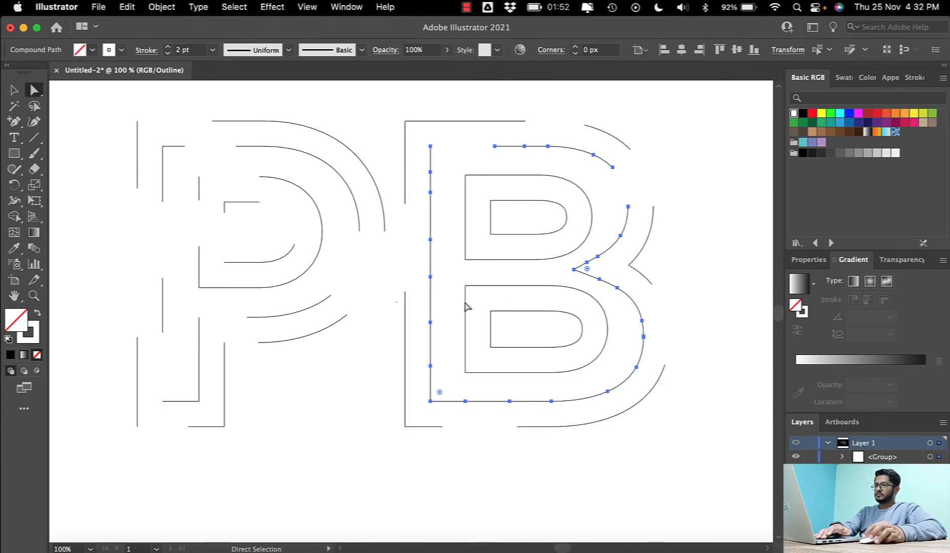
- Delete the lower part of the left edge and the segment below the lower bowl's rightmost point on the B's second contour
left_click(430, 277)
key("Delete")
left_click(431, 365)
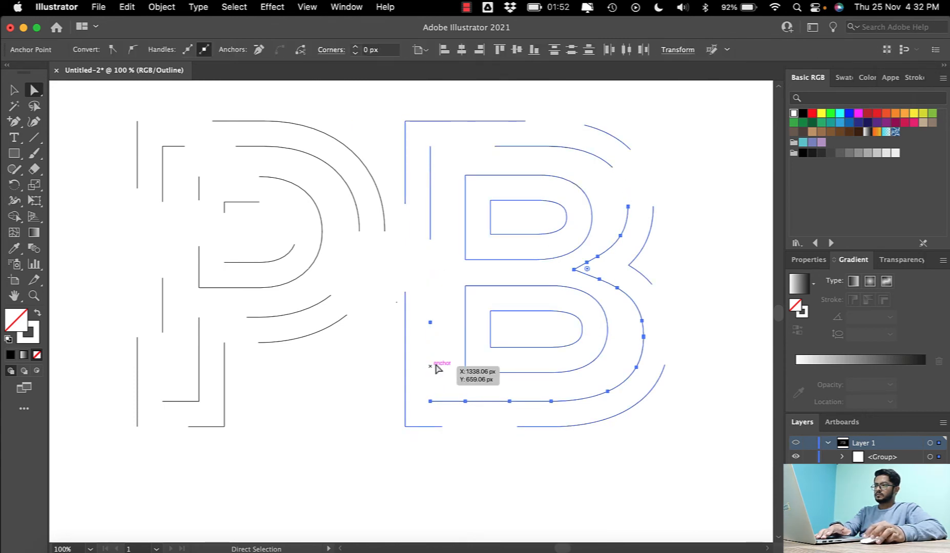
key("Delete")
left_click(551, 324)
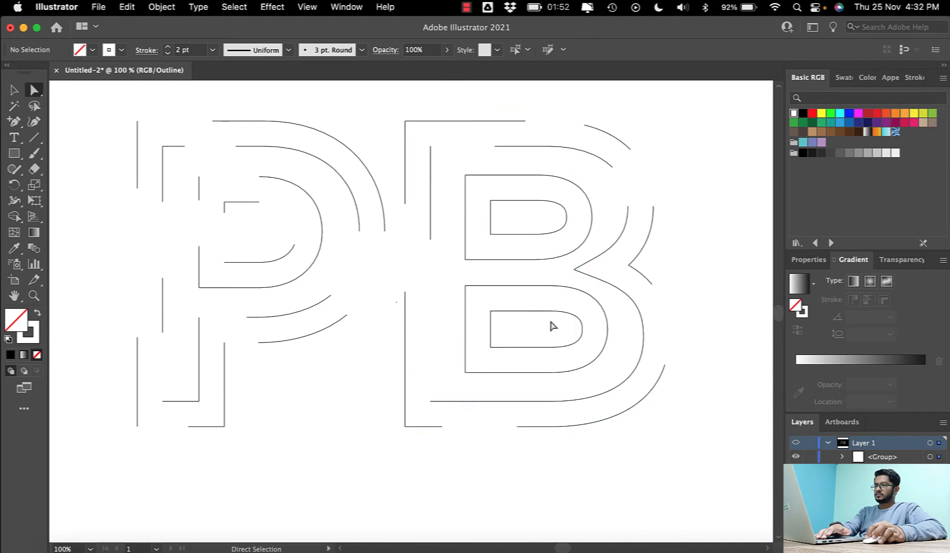
left_click(521, 402)
left_click(643, 338)
key("Delete")
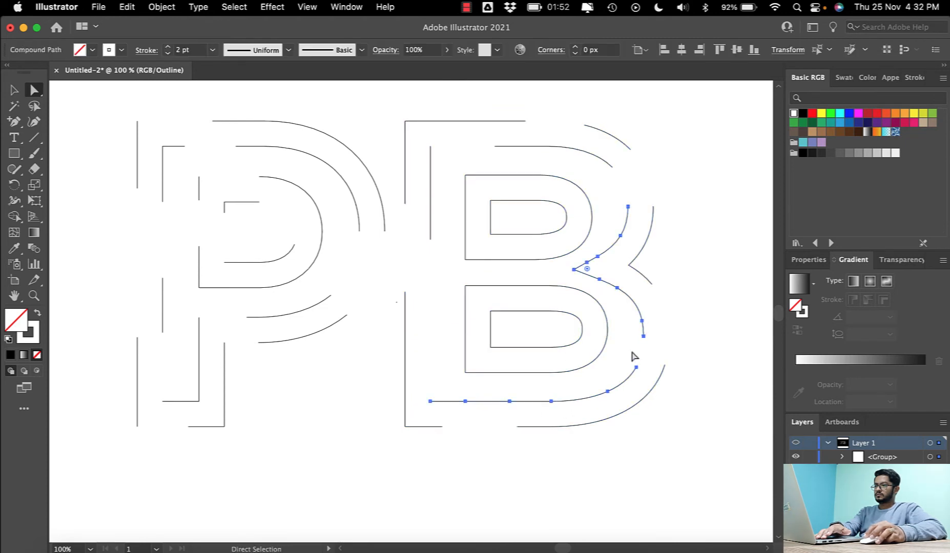
- Break the innermost contour of the B's lower counter on its top edge and where its bottom edge starts curving
left_click(527, 311)
key("Delete")
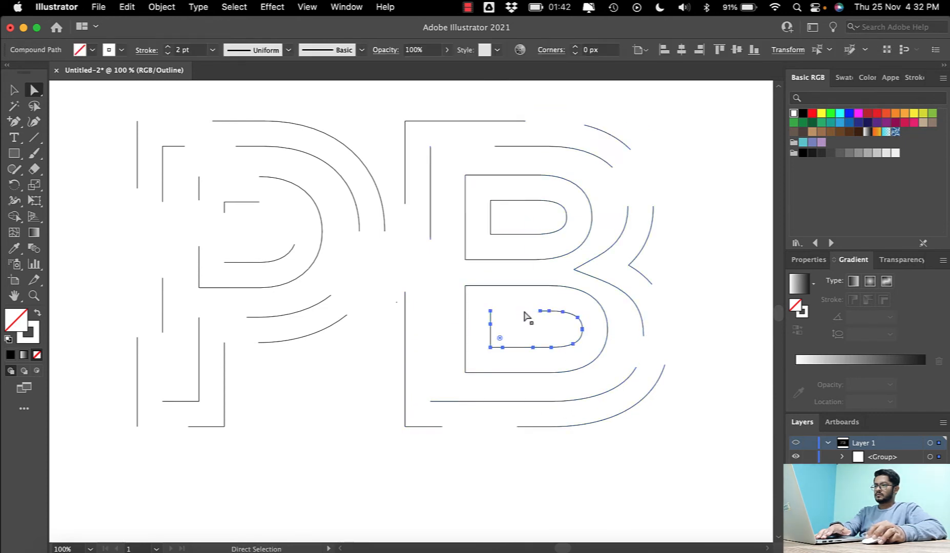
left_click(551, 347)
key("Delete")
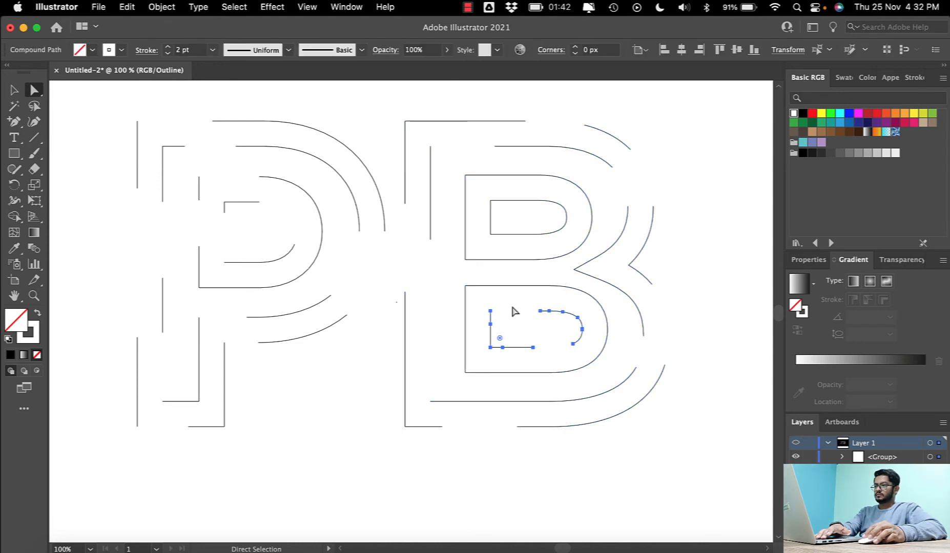
- Delete points on the top edge, the lower left edge and the lower left corner of the larger contour in the B's lower half
left_click(503, 286)
key("Delete")
left_click(465, 360)
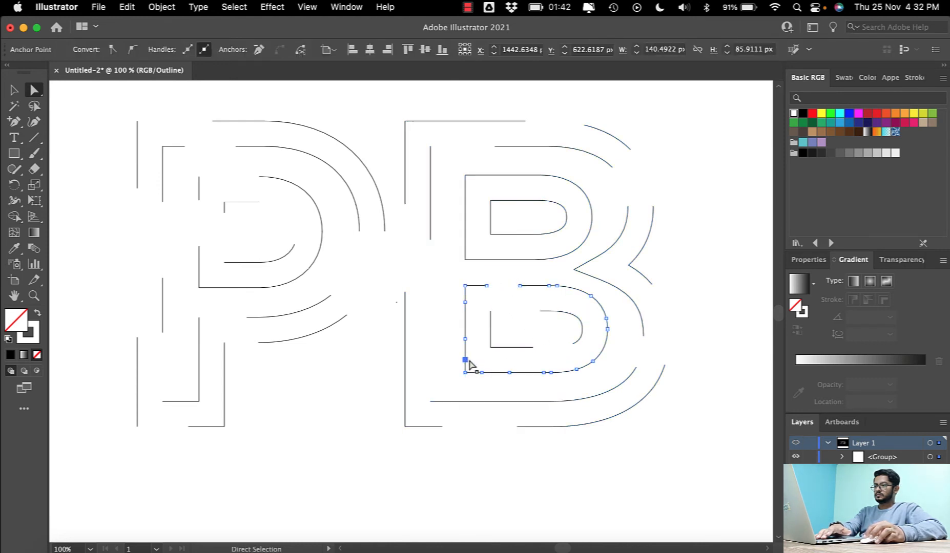
key("Delete")
left_click(465, 373)
key("Delete")
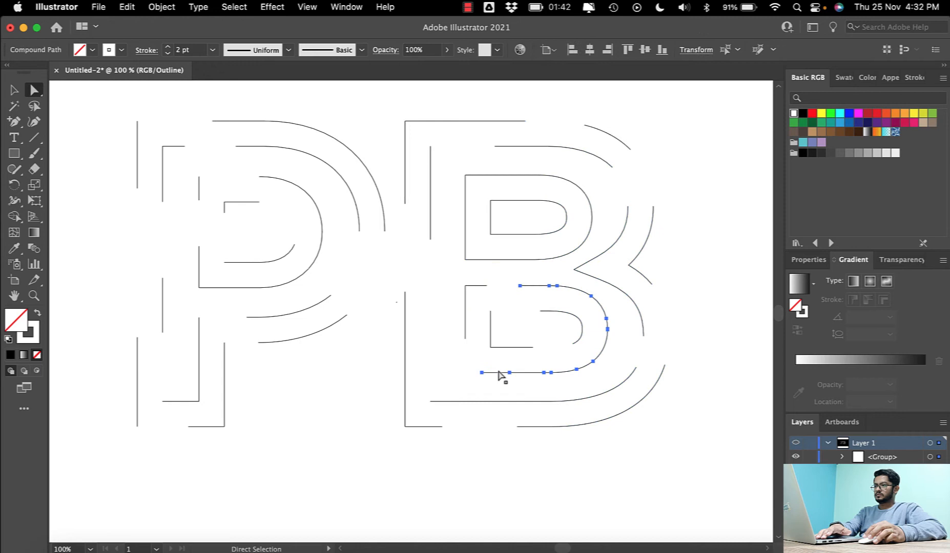
left_click(508, 235)
left_click(465, 259)
key("Delete")
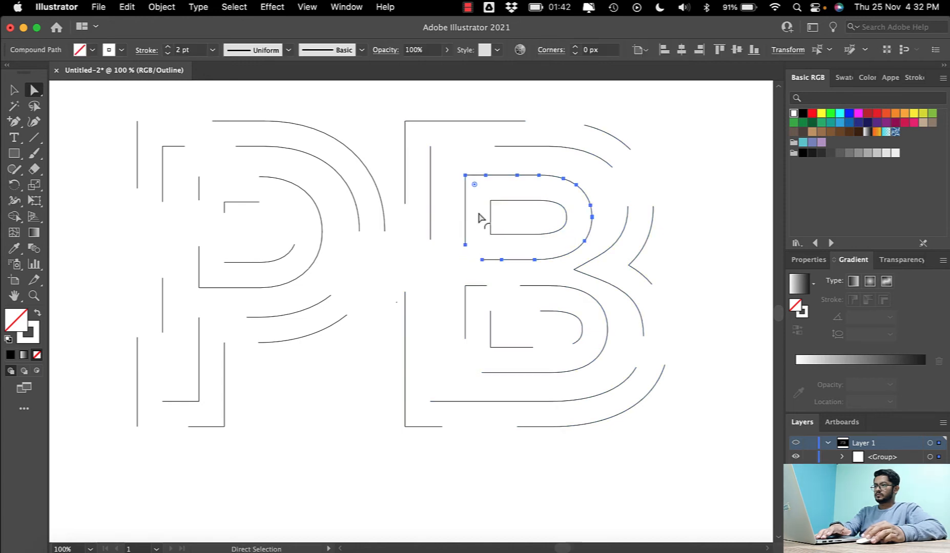
left_click(465, 175)
key("Delete")
key("v")
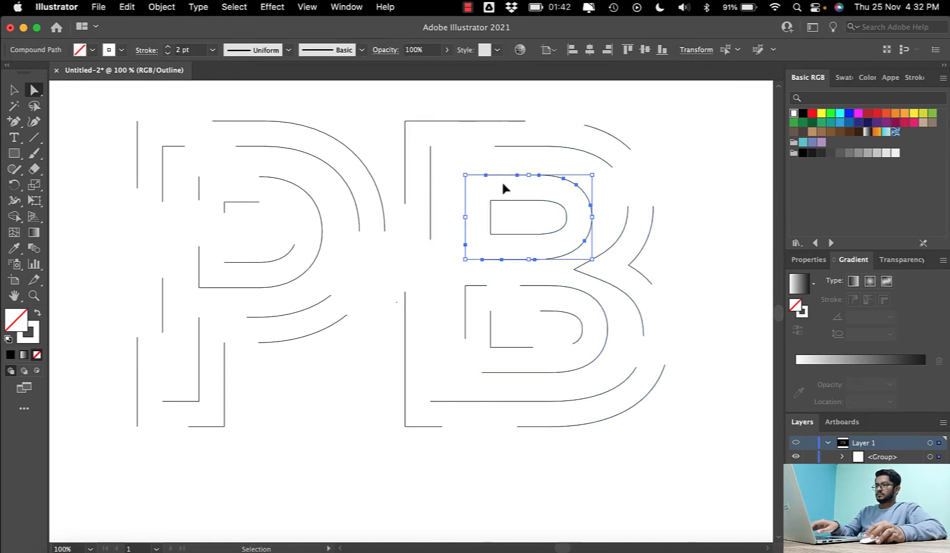
key("a")
left_click(497, 298)
- Delete anchor points on the bottom edge, the upper right curve and the end of the top edge of the larger contour in the B's upper half
left_click(534, 260)
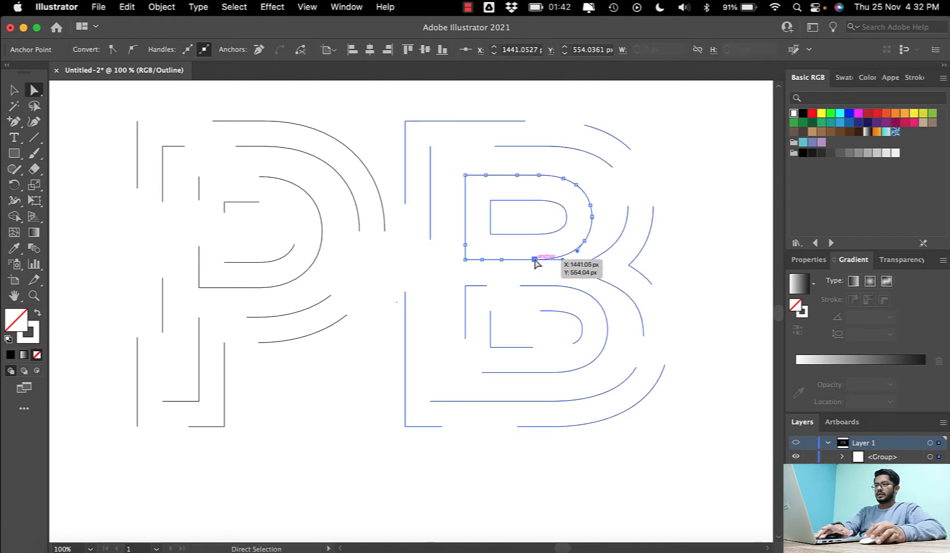
key("Delete")
left_click(576, 185)
key("Delete")
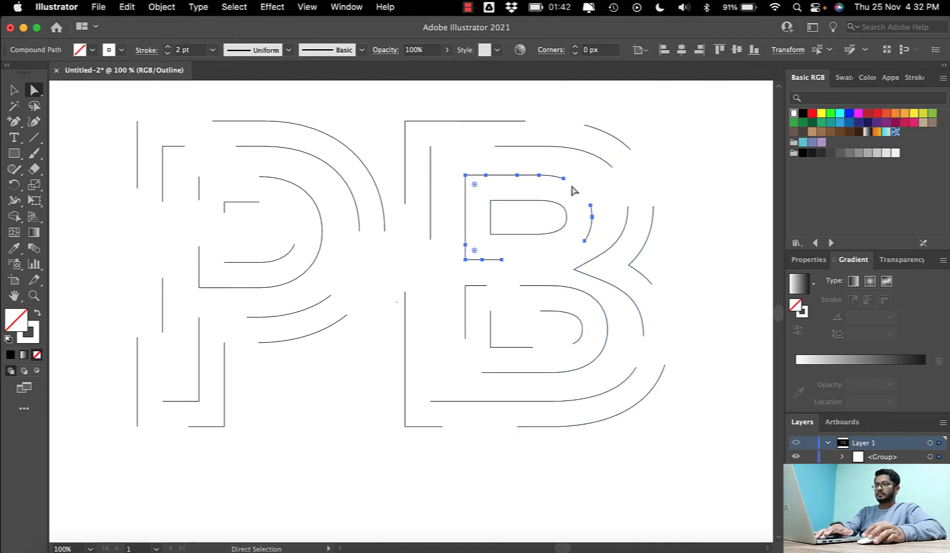
left_click(539, 175)
key("Delete")
left_click(564, 178)
key("Delete")
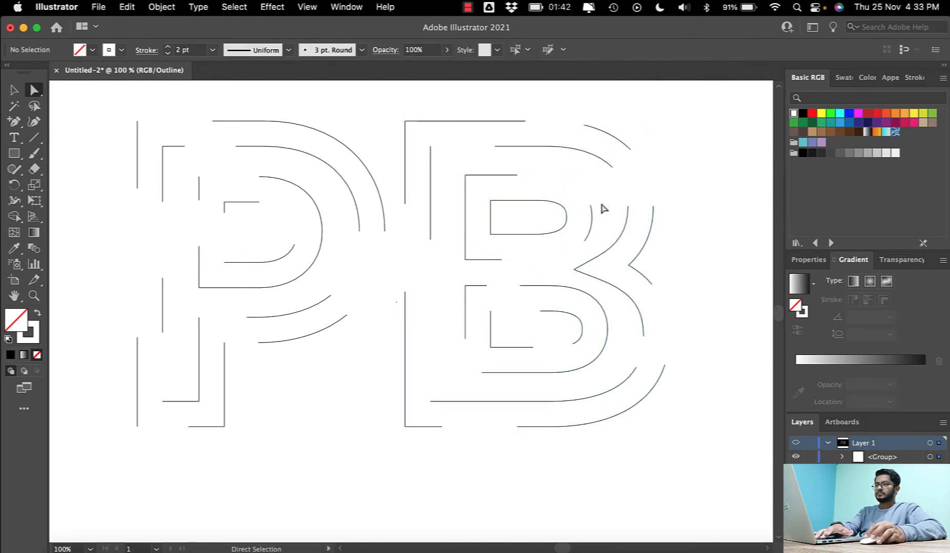
- Delete the anchor point where the top edge starts curving on the innermost contour of the B's upper counter
left_click(546, 234)
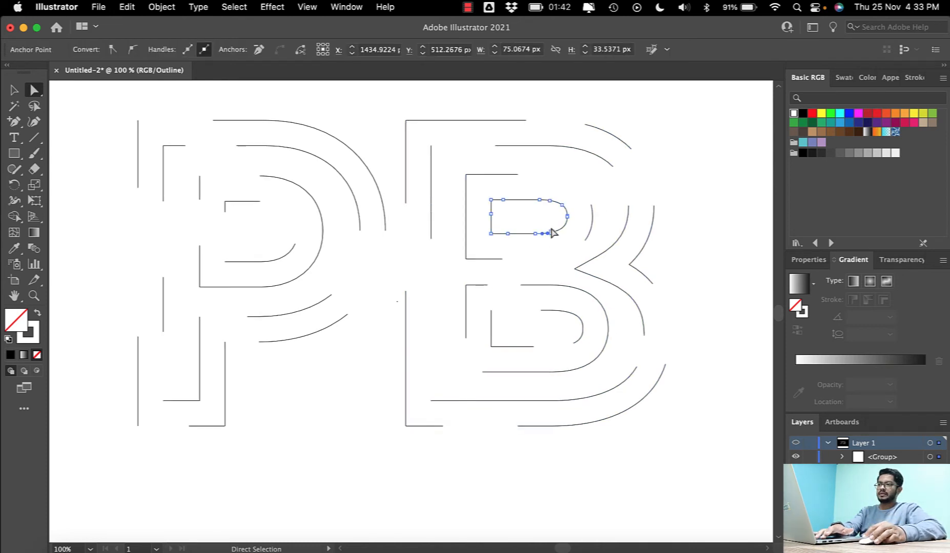
left_click(562, 205)
left_click(539, 200)
key("Delete")
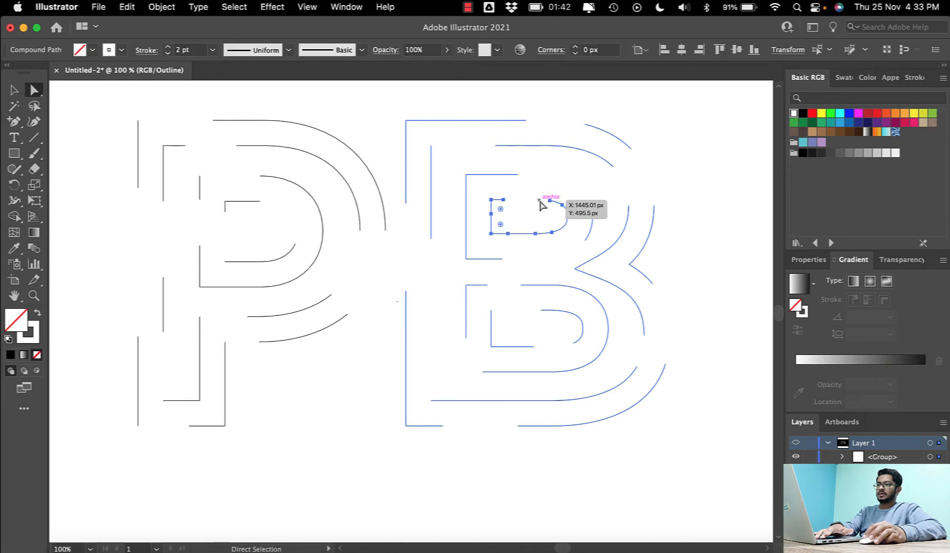
- Deselect the contours and switch the artwork from outline mode back to preview mode
left_click(530, 250)
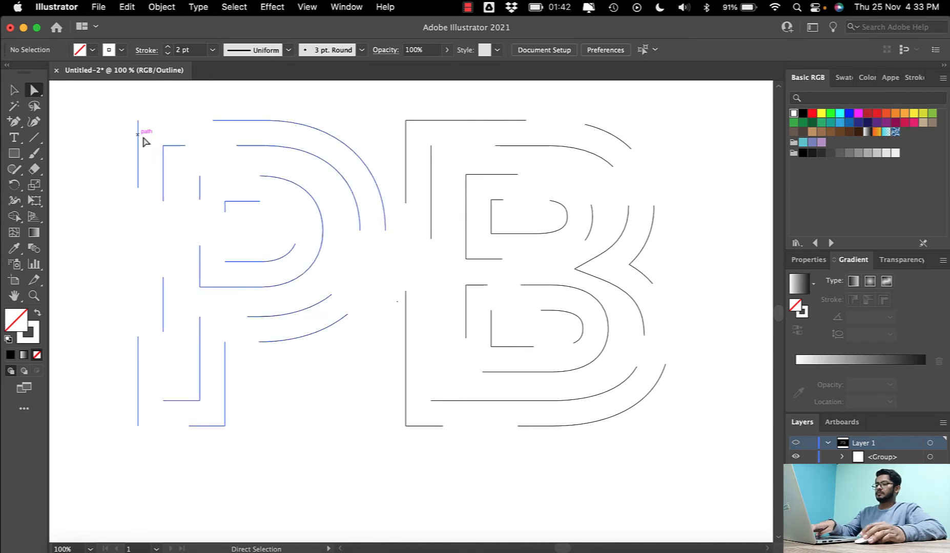
left_click(25, 93)
key("super+y")
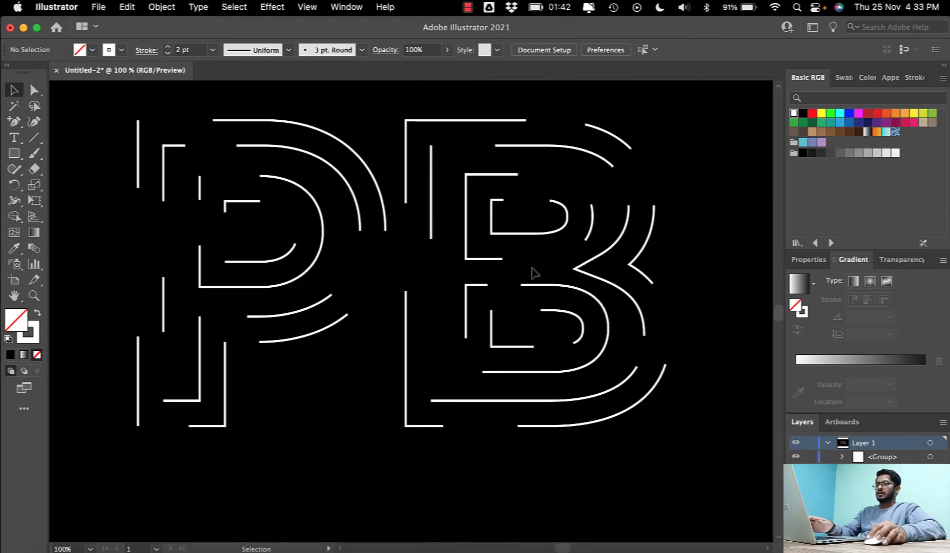
- Select the whole PB monogram and add the filled-circle arrowhead to the start of all strokes
scroll(563, 272, "up", 2)
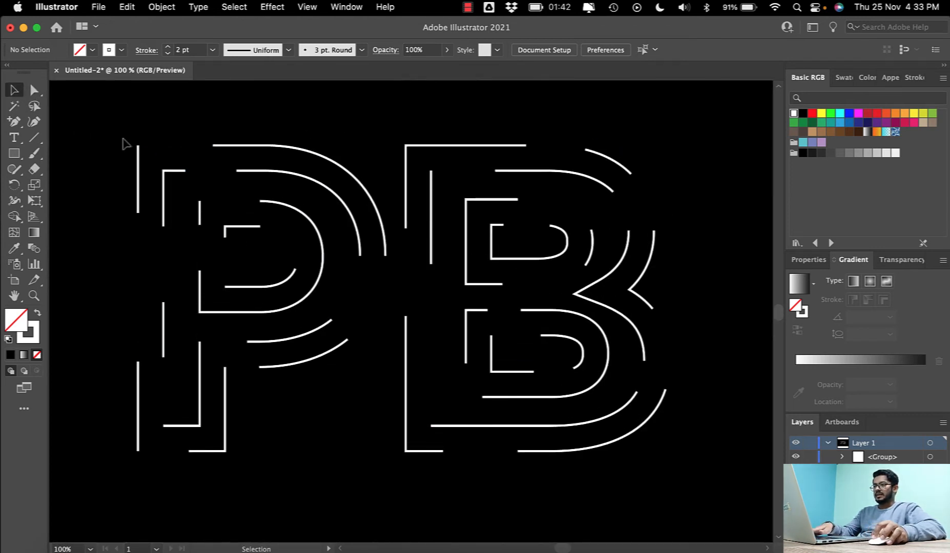
left_click_drag(97, 112, 691, 484)
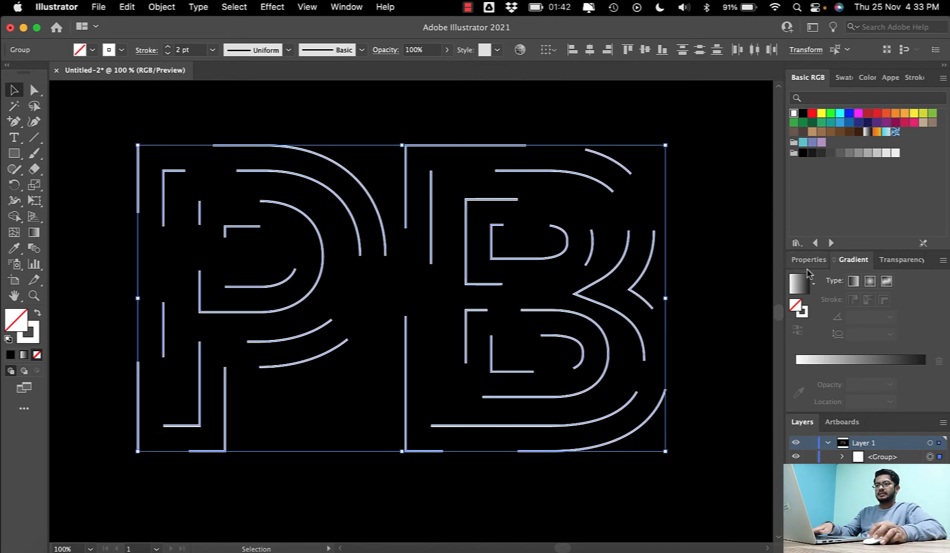
left_click(908, 78)
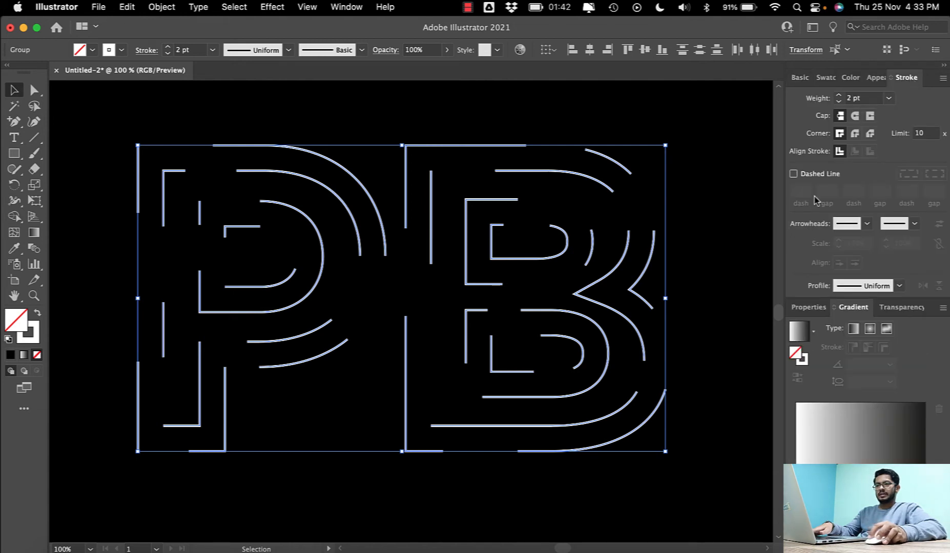
left_click(866, 224)
scroll(821, 295, "down", 6)
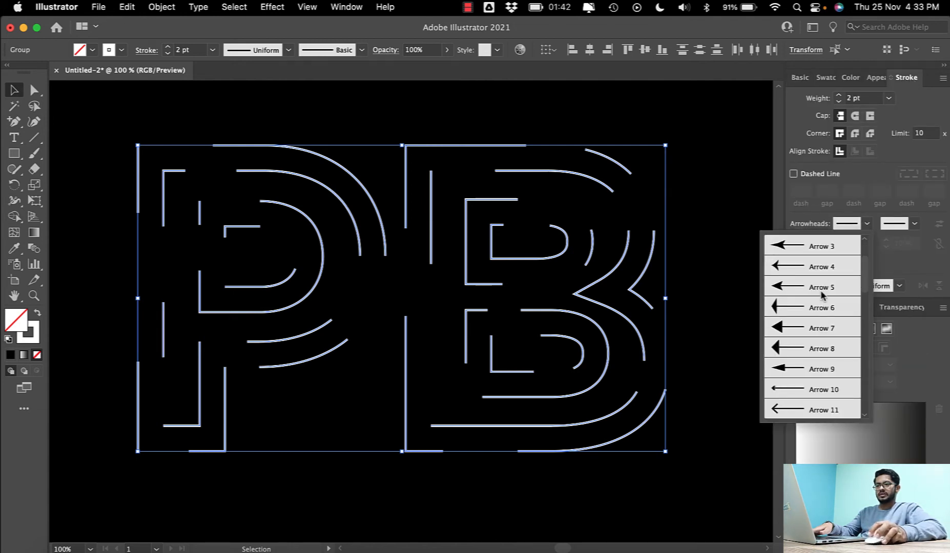
left_click(800, 309)
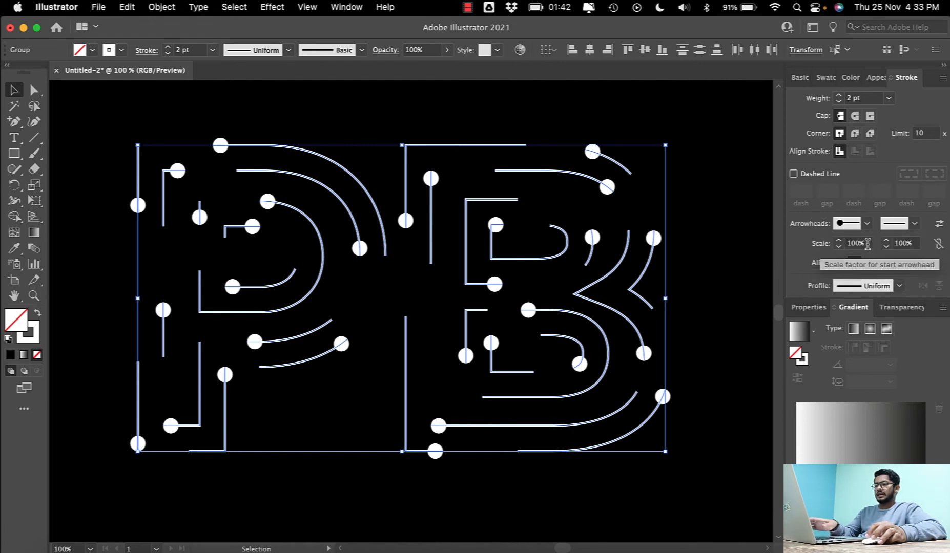
- Try a 40% scale for the start arrowheads and settle on 60%
left_click_drag(866, 244, 824, 245)
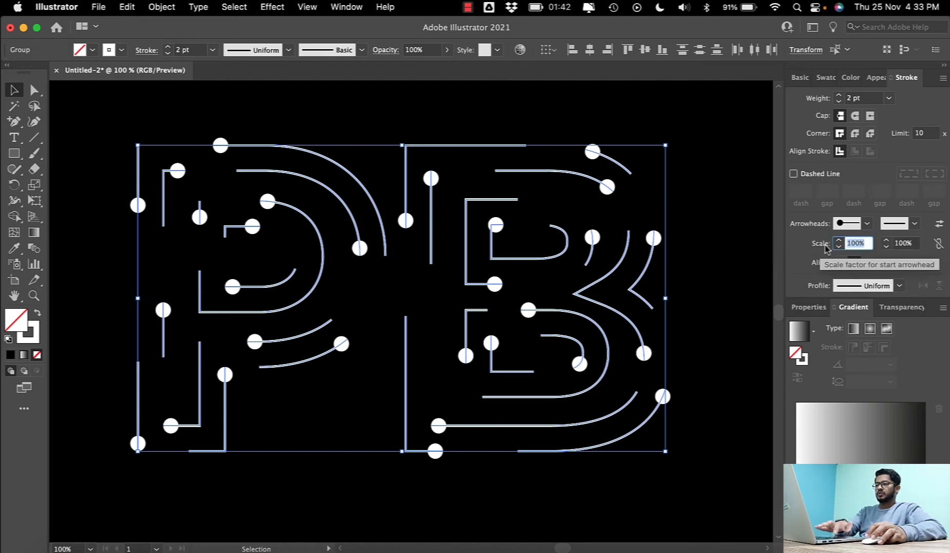
type("40")
key("Return")
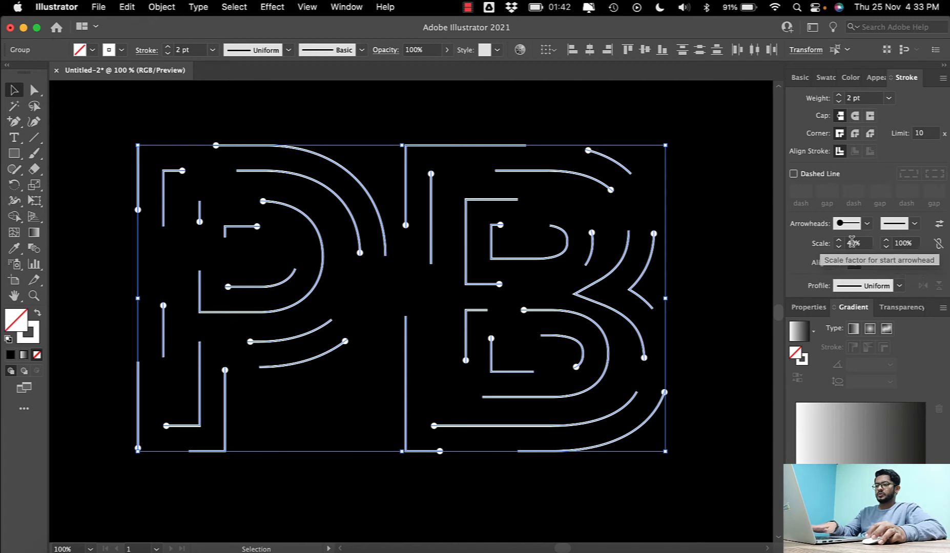
left_click_drag(865, 244, 813, 247)
type("60")
key("Return")
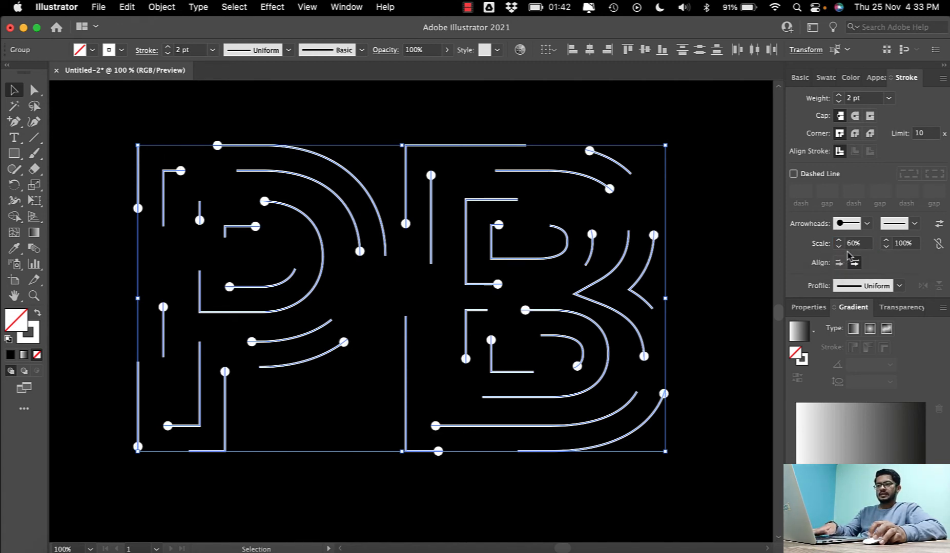
- Add the filled-circle Arrow 21 arrowhead to the end of all strokes
left_click(900, 224)
scroll(870, 311, "down", 5)
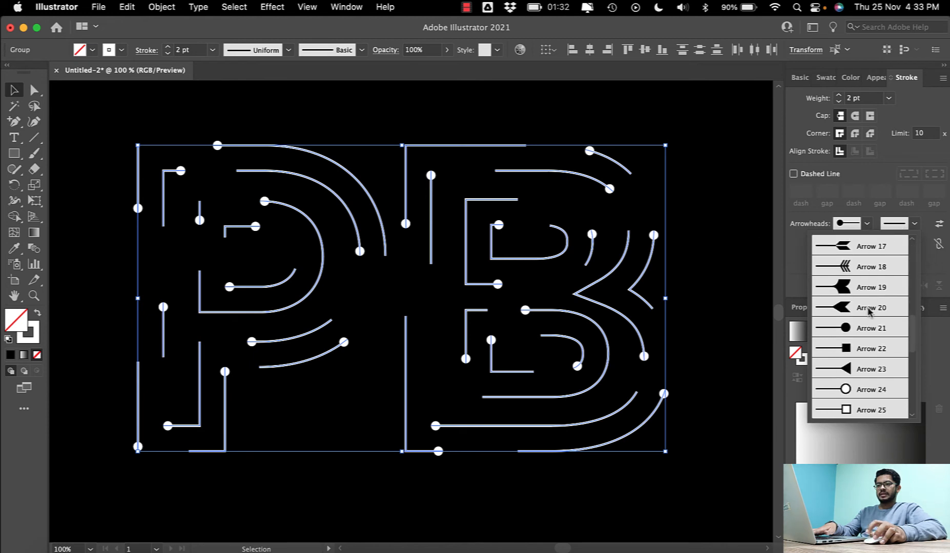
left_click(858, 313)
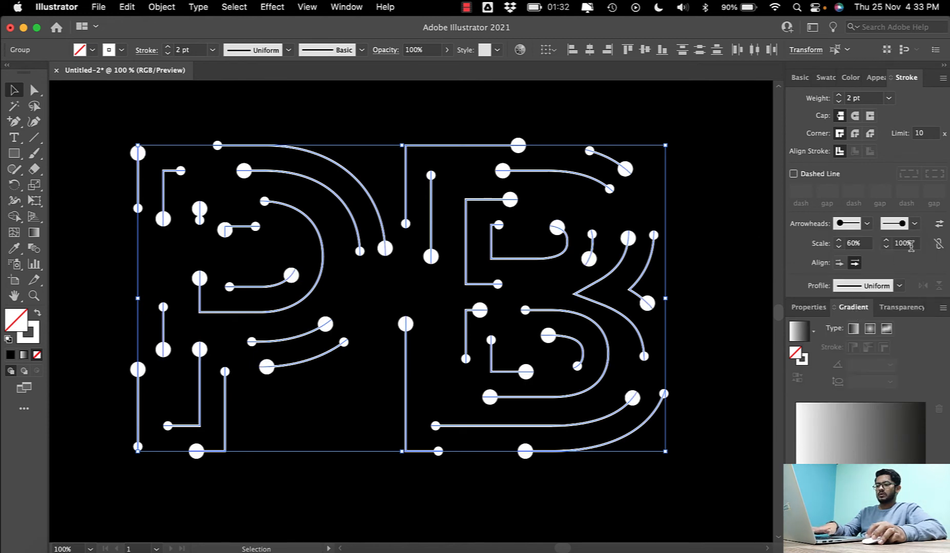
- Scale the end arrowheads to 60% and align the arrowheads so their tips extend beyond the path ends
left_click(910, 245)
type("60")
key("Return")
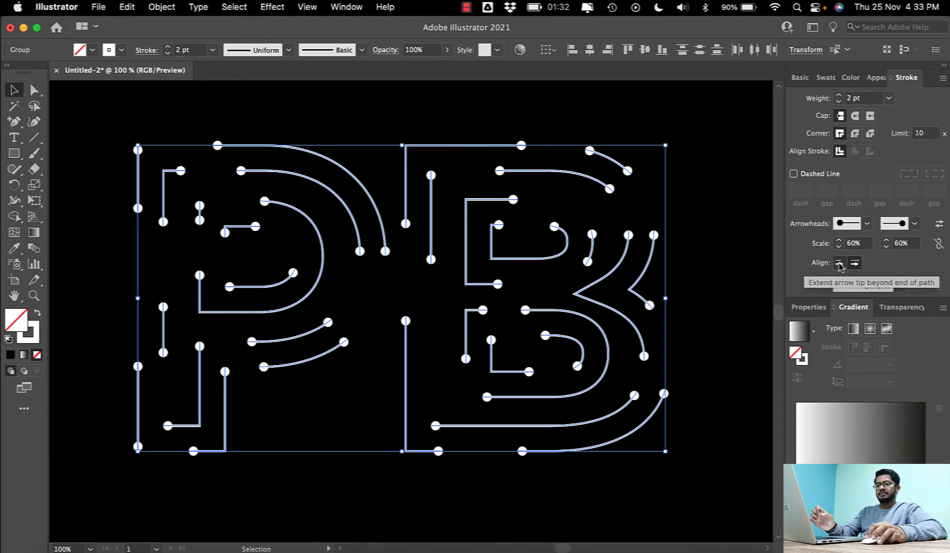
left_click(839, 264)
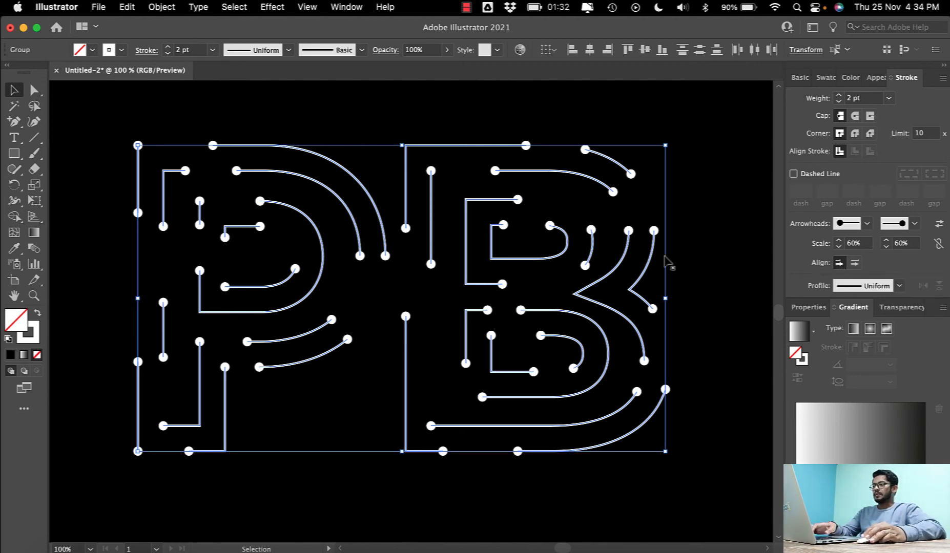
- Expand the appearance of the whole monogram and expand its fill and stroke into filled shapes
left_click_drag(99, 117, 719, 483)
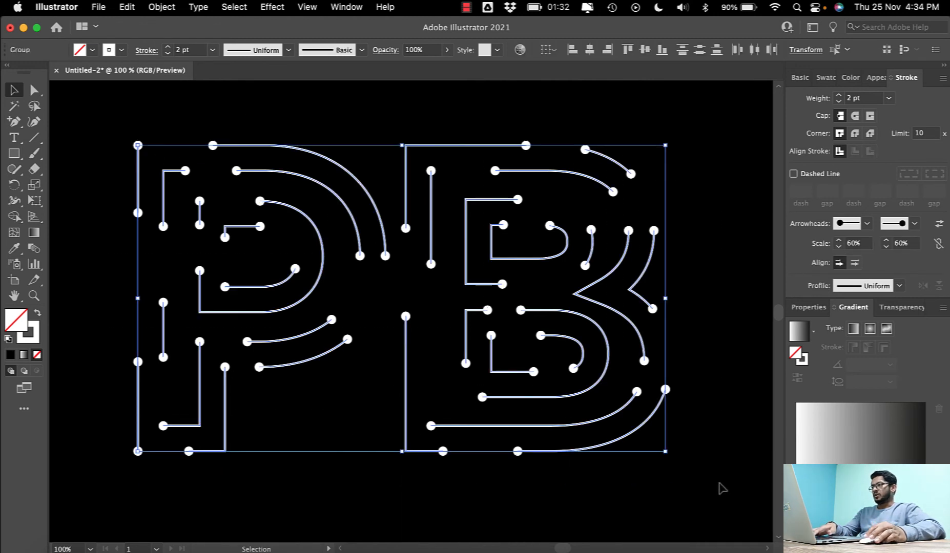
left_click(162, 6)
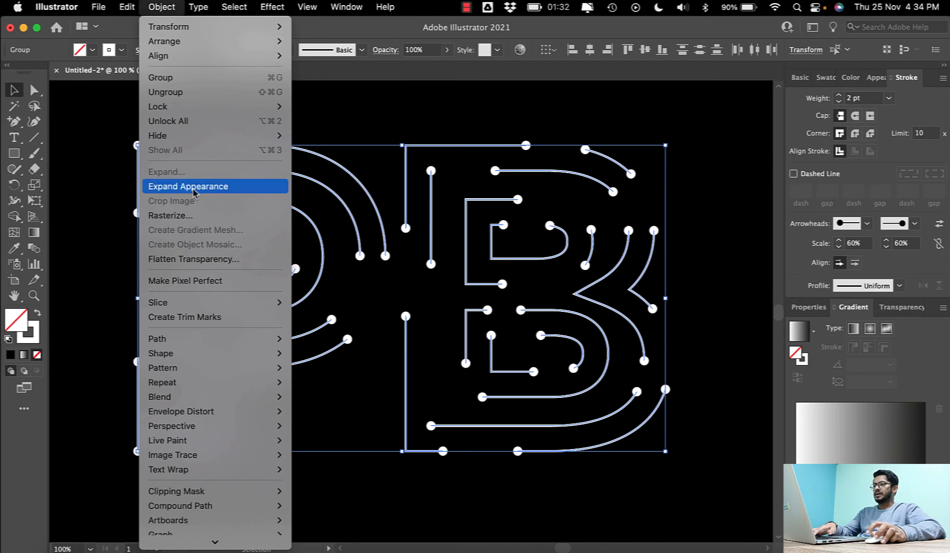
left_click(193, 188)
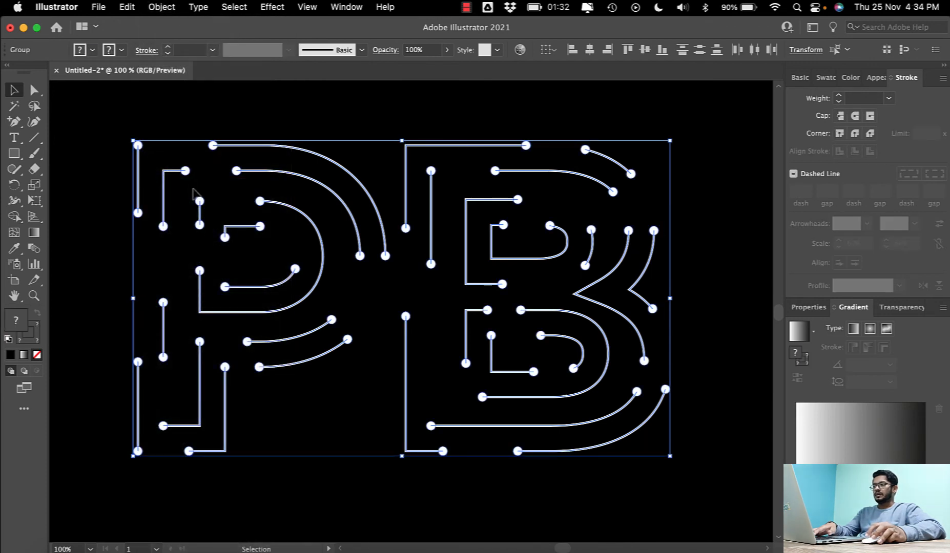
left_click(162, 7)
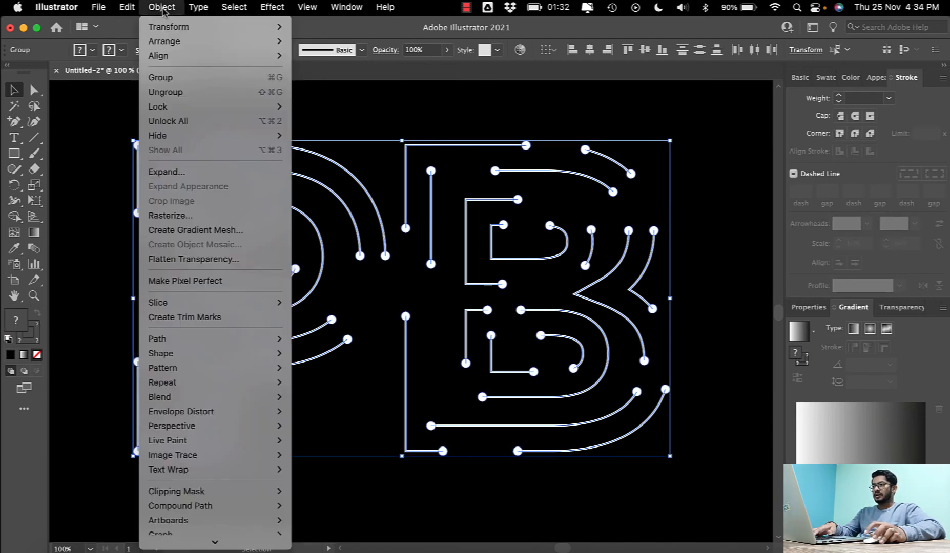
left_click(167, 171)
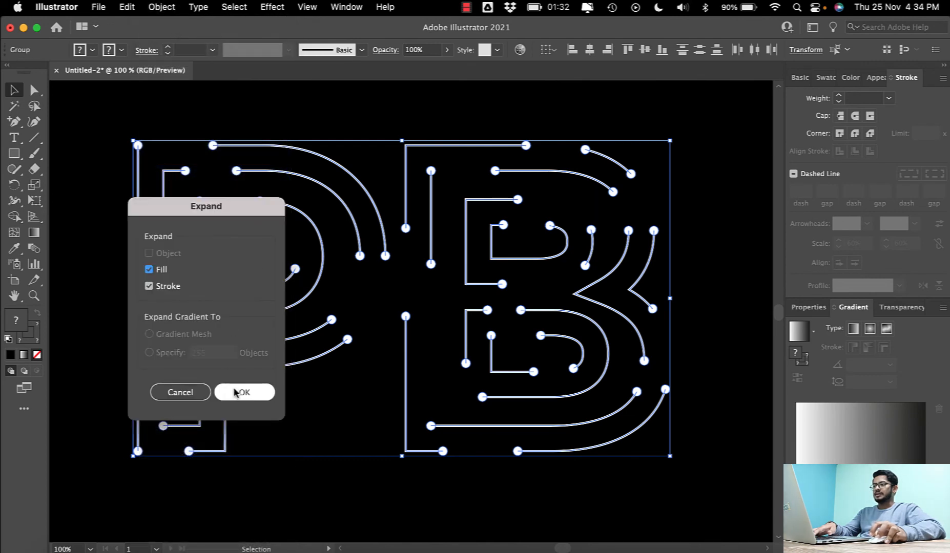
left_click(233, 395)
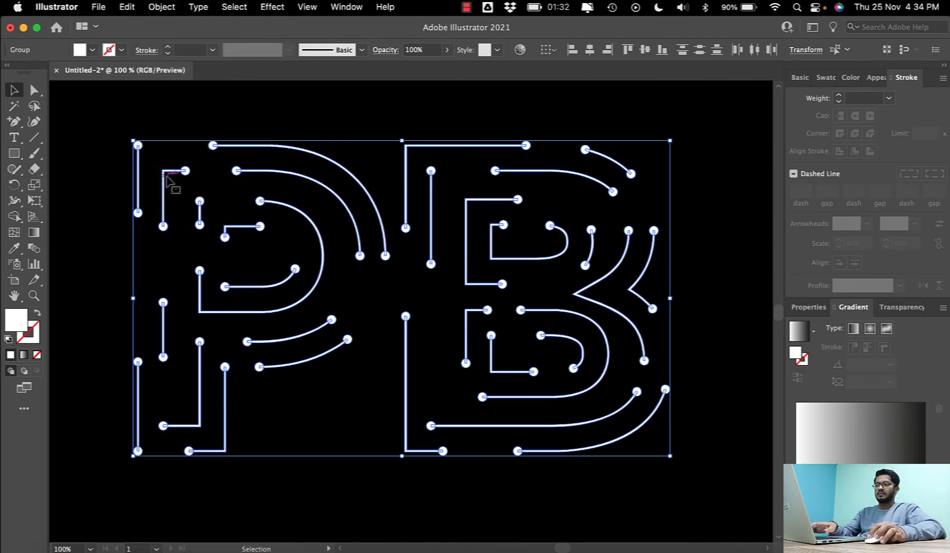
- Select the expanded monogram, ungroup it repeatedly until no nested groups remain, and deselect the pieces
scroll(166, 175, "left", 1)
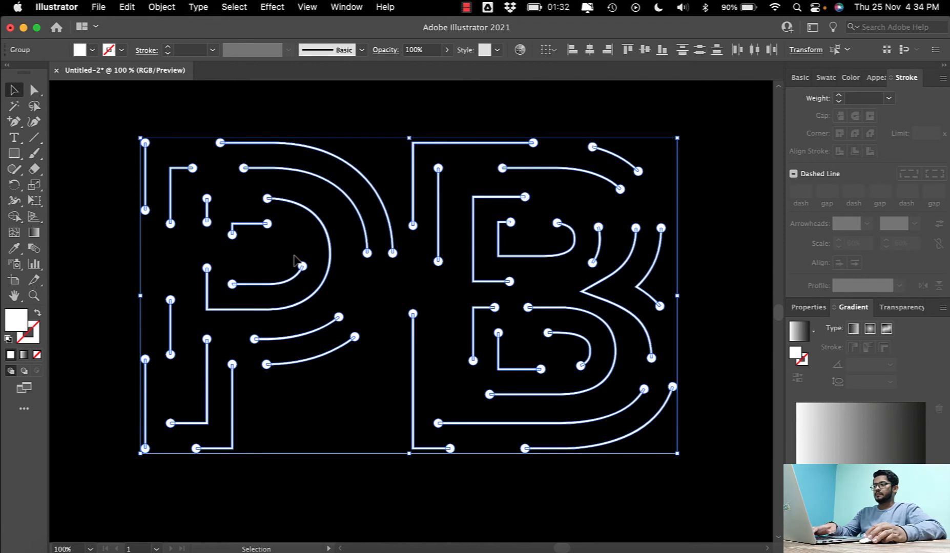
left_click(118, 180)
left_click_drag(99, 112, 683, 461)
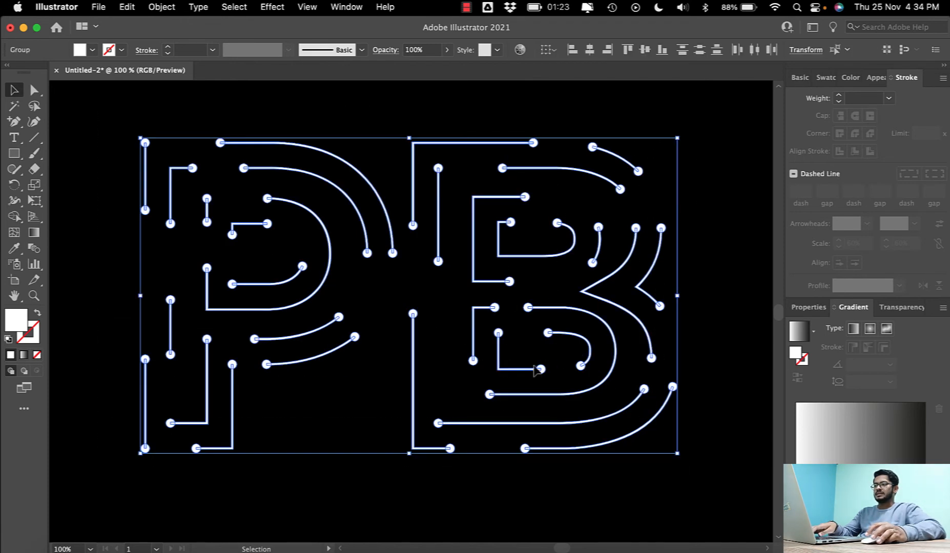
right_click(510, 286)
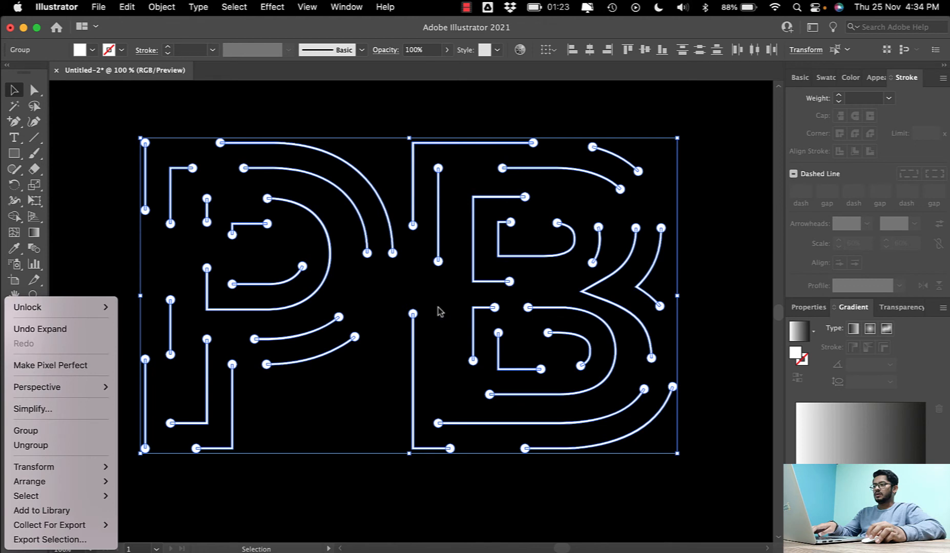
left_click(31, 445)
right_click(267, 345)
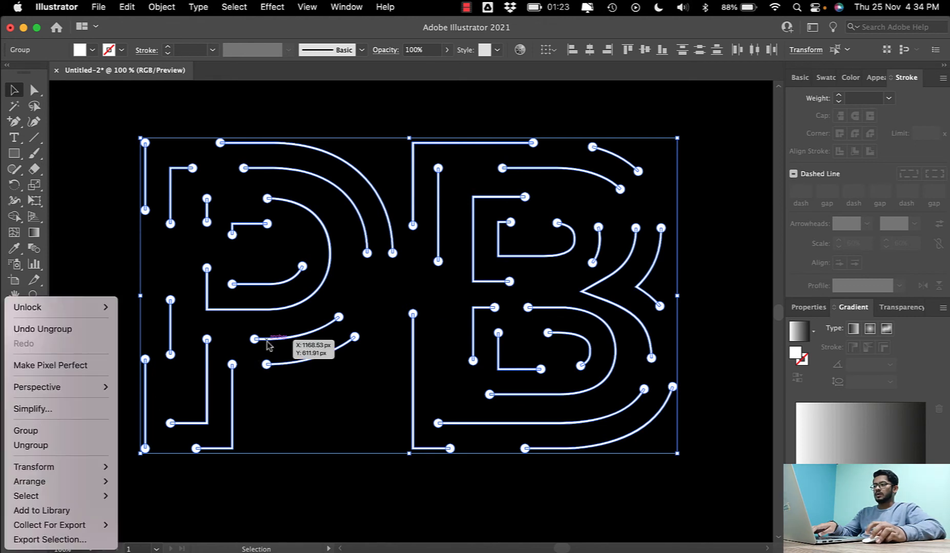
left_click(31, 445)
right_click(205, 321)
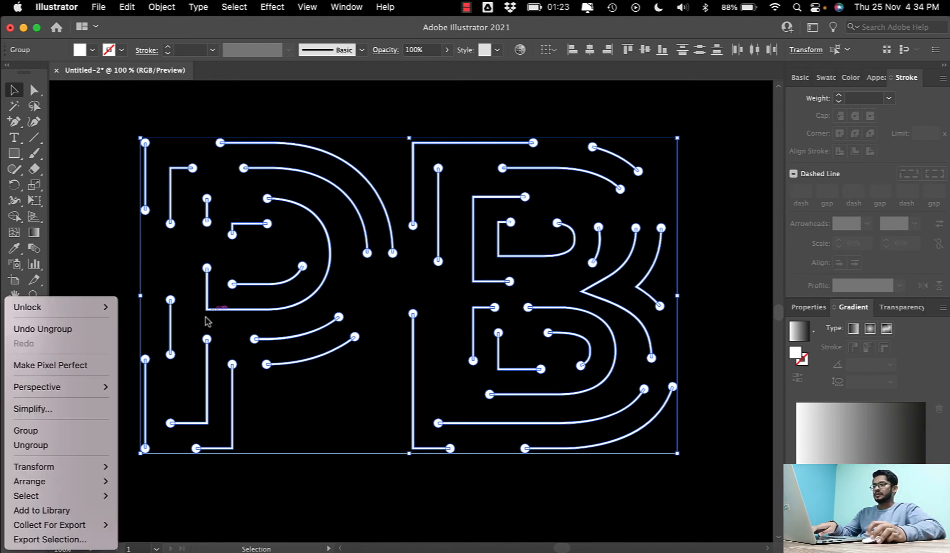
left_click(31, 445)
right_click(229, 313)
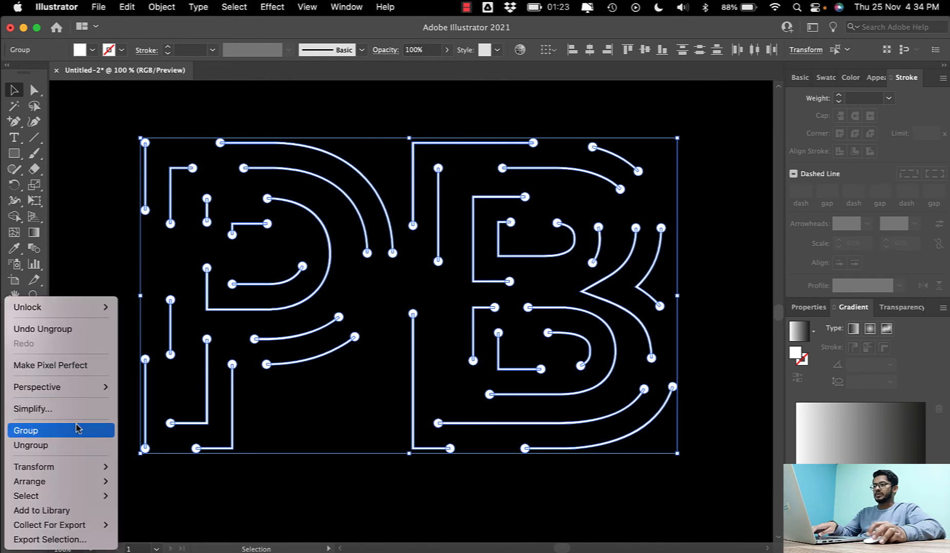
left_click(30, 445)
right_click(276, 309)
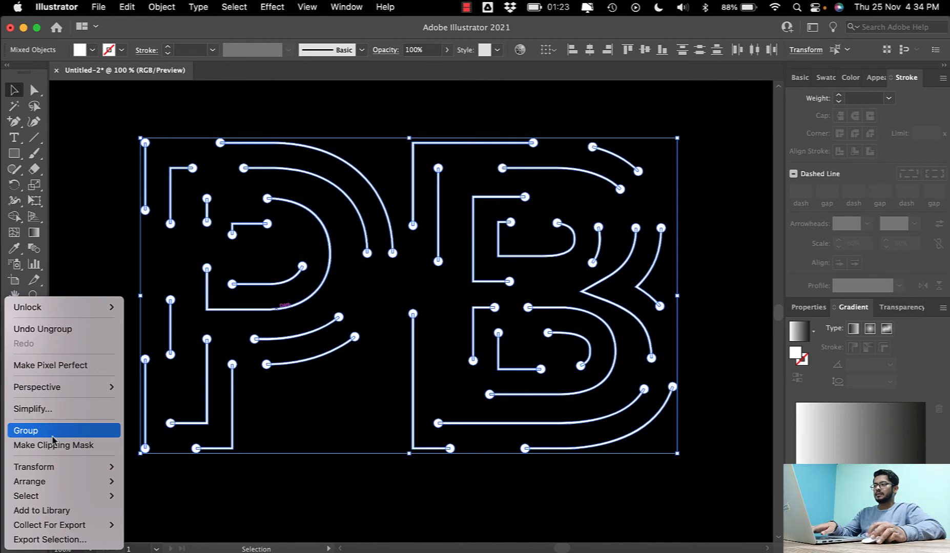
left_click(292, 472)
- Select all pieces of the monogram and fill them with the white-to-black linear gradient
left_click_drag(116, 115, 717, 491)
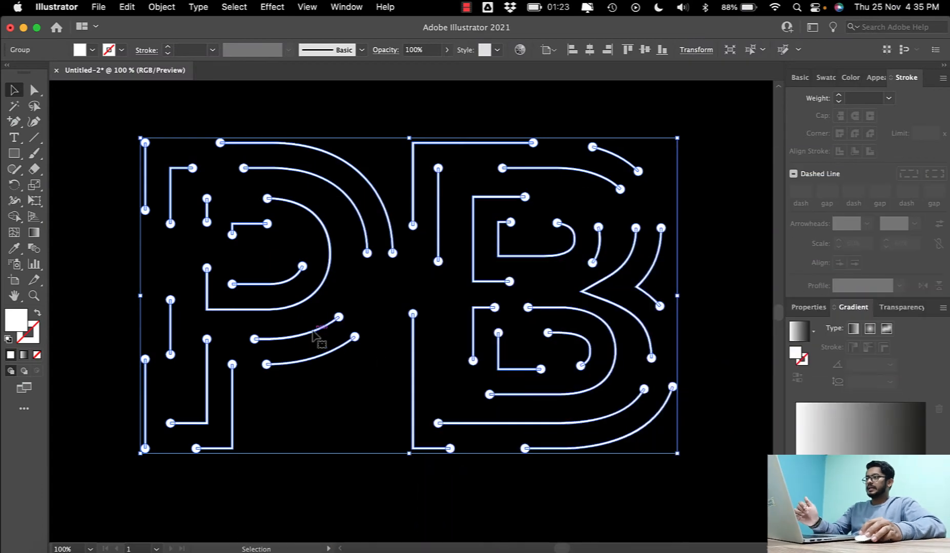
left_click(177, 91)
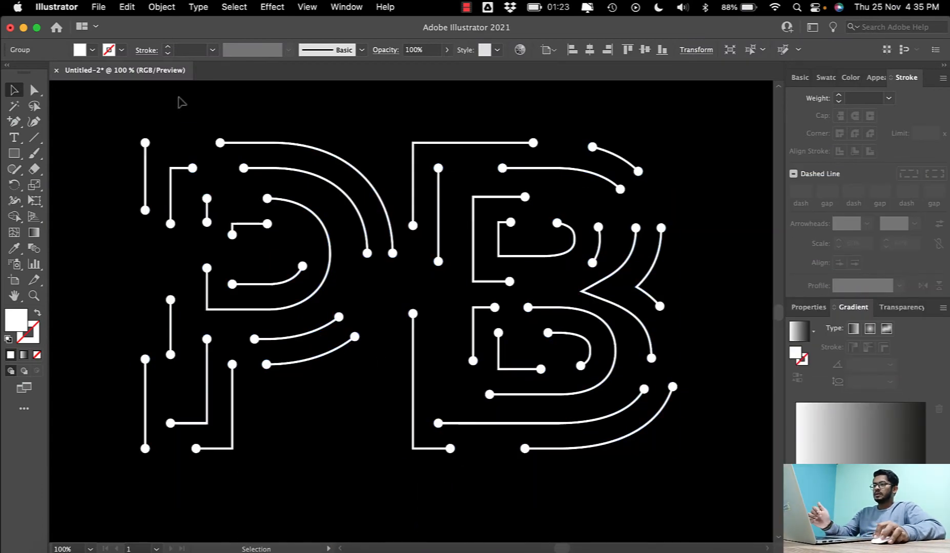
left_click_drag(105, 105, 711, 477)
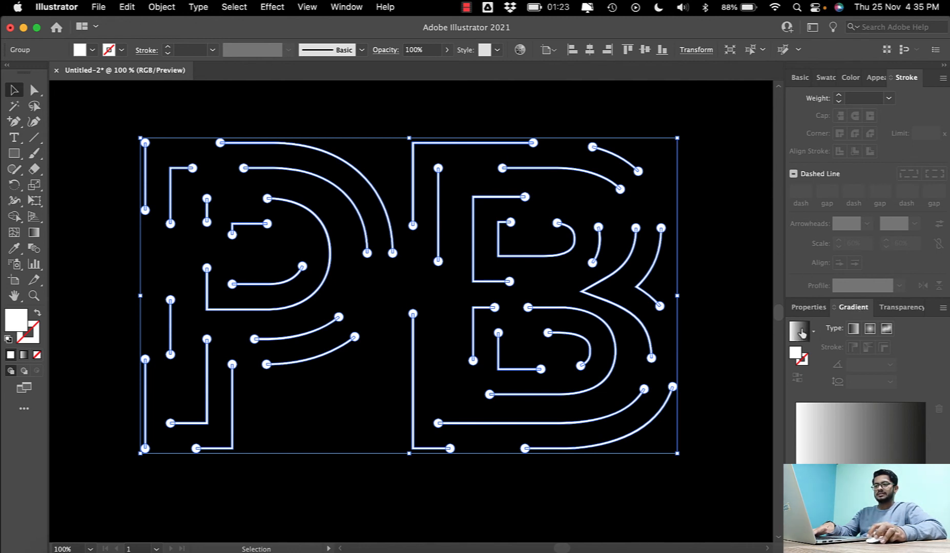
left_click(801, 332)
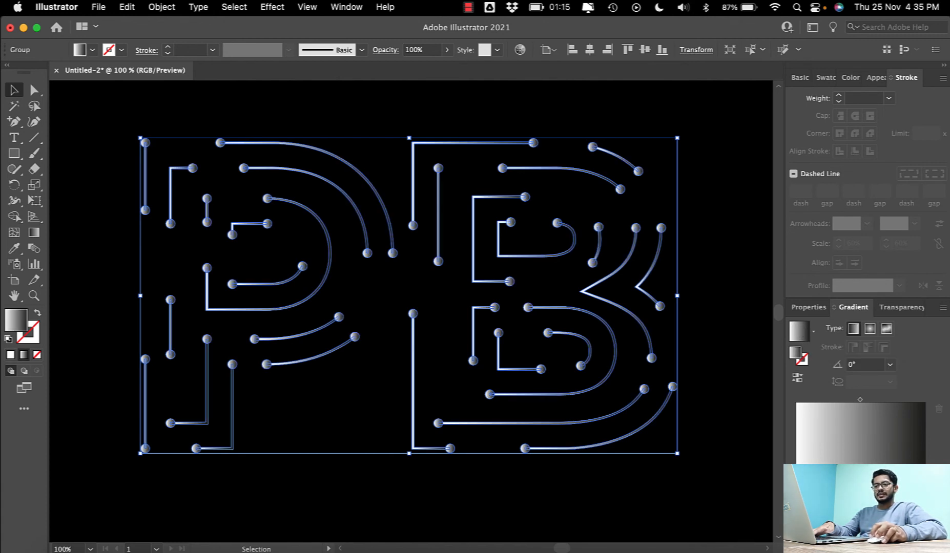
- Show the gradient annotators and set the gradient's starting color stop to the blue swatch
key("g")
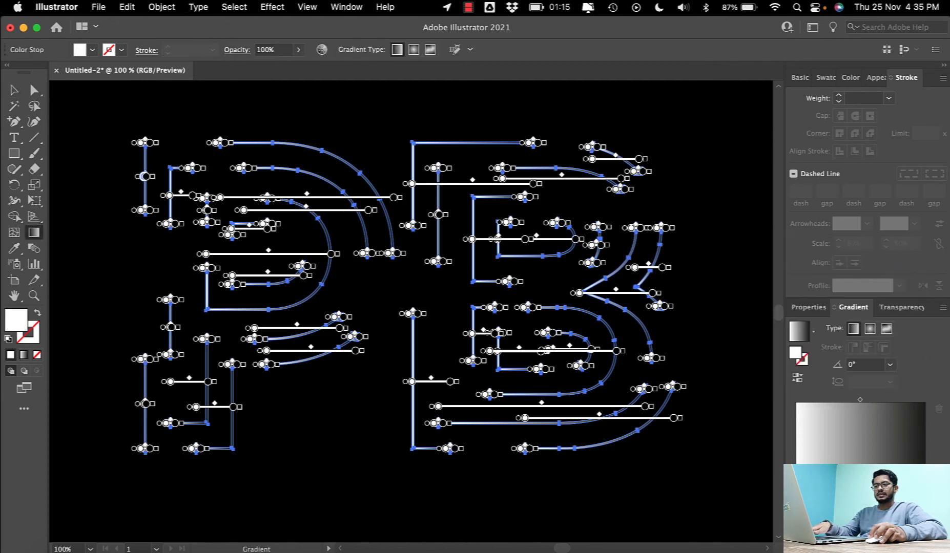
double_click(796, 482)
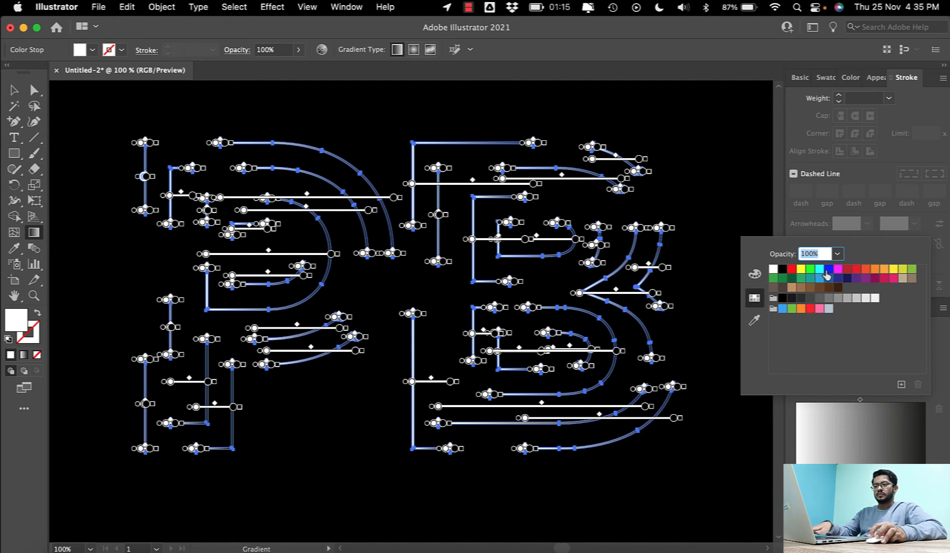
left_click(828, 269)
key("Escape")
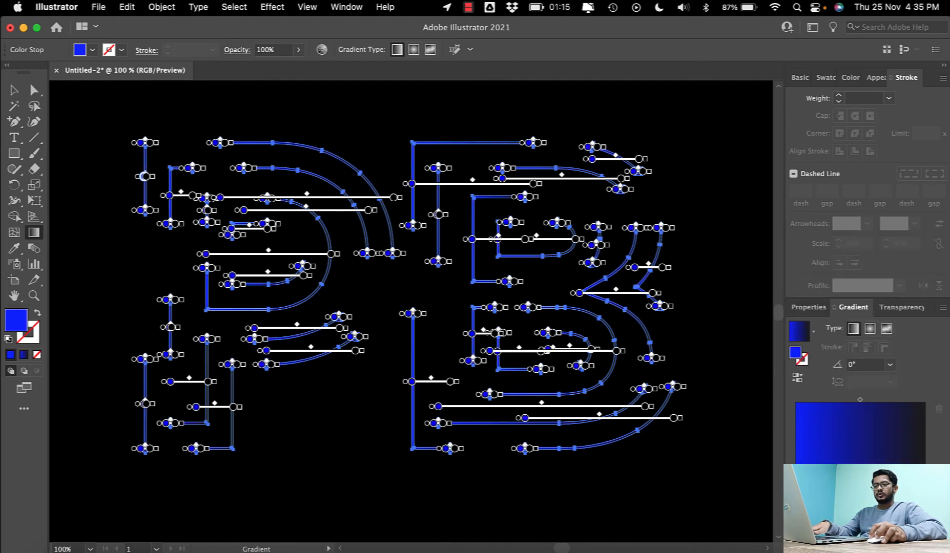
- Adjust the starting color stop's RGB green value to 41, giving the blue #0029ff
double_click(796, 481)
left_click(755, 275)
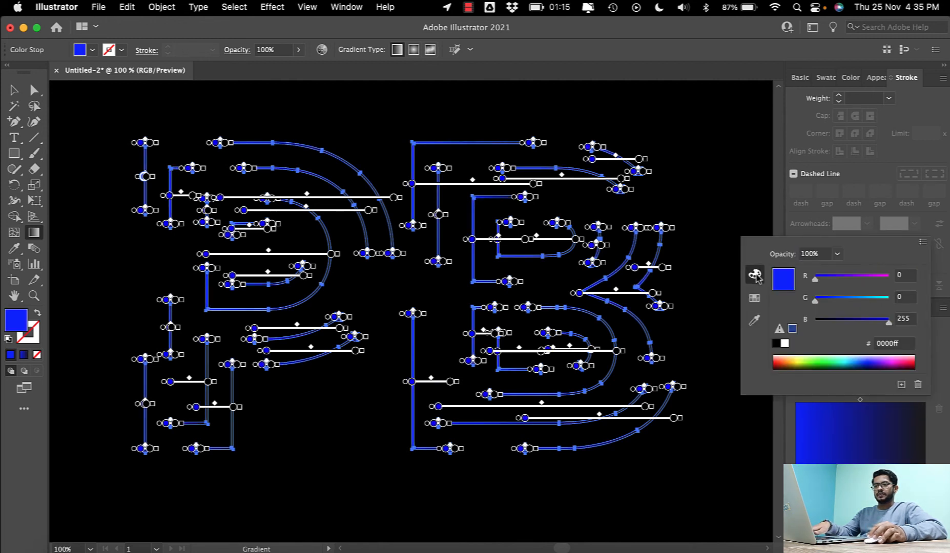
left_click_drag(821, 297, 828, 304)
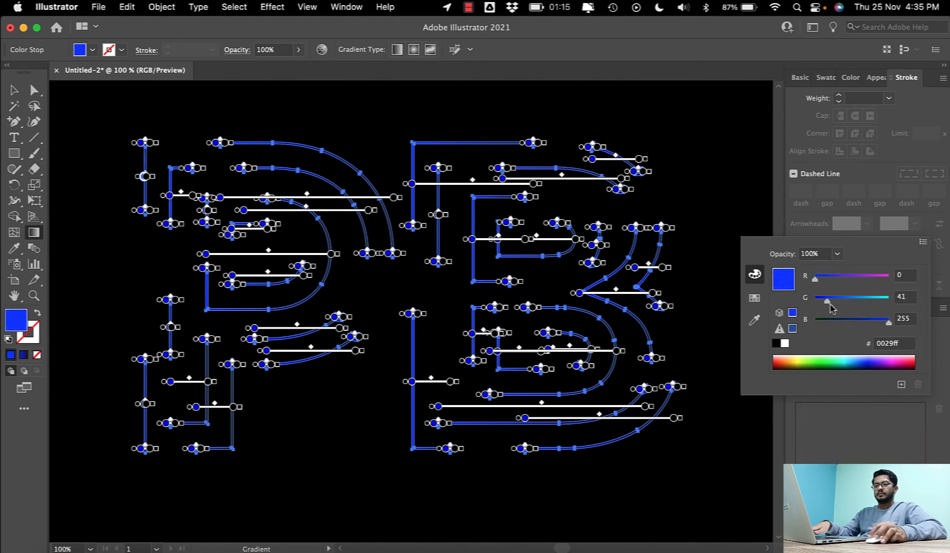
left_click(929, 445)
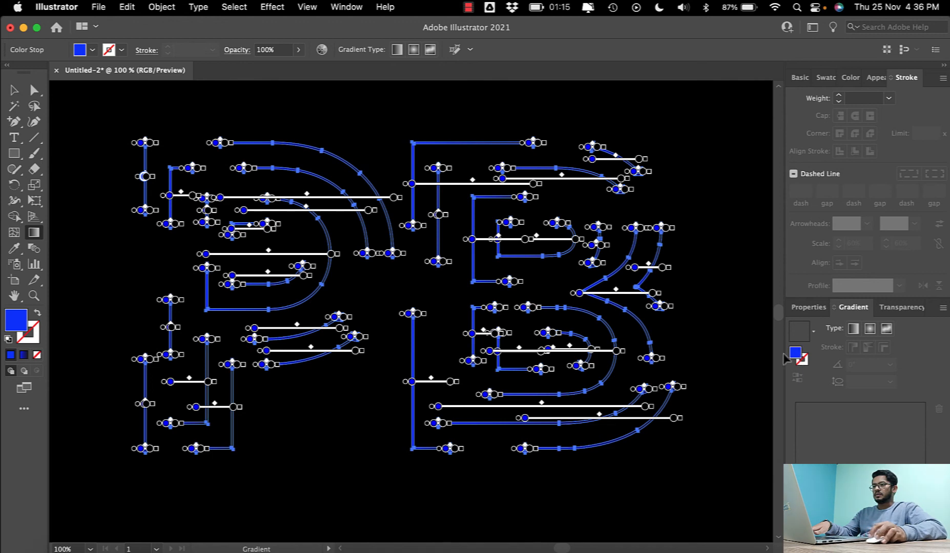
- Select the monogram group, set its gradient's ending color stop to the cyan swatch, and deselect the artwork
key("v")
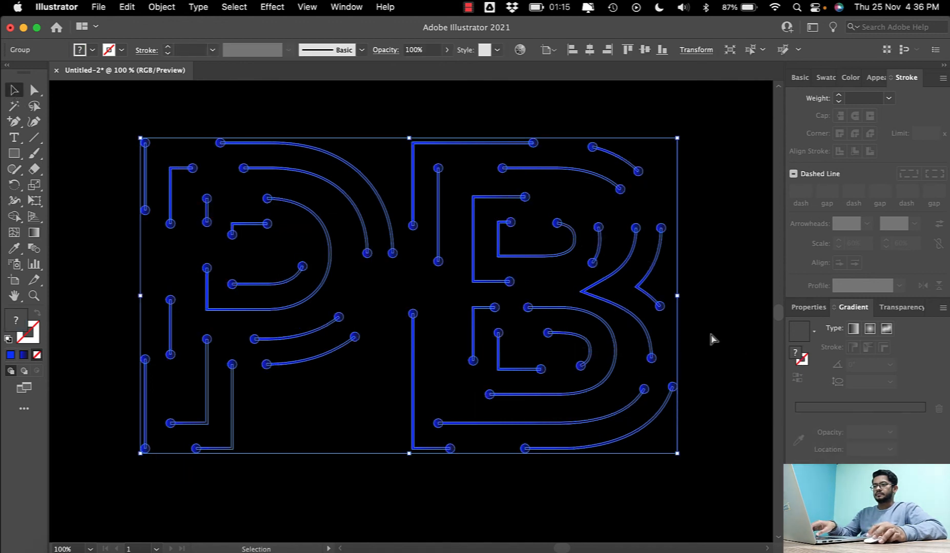
left_click(704, 318)
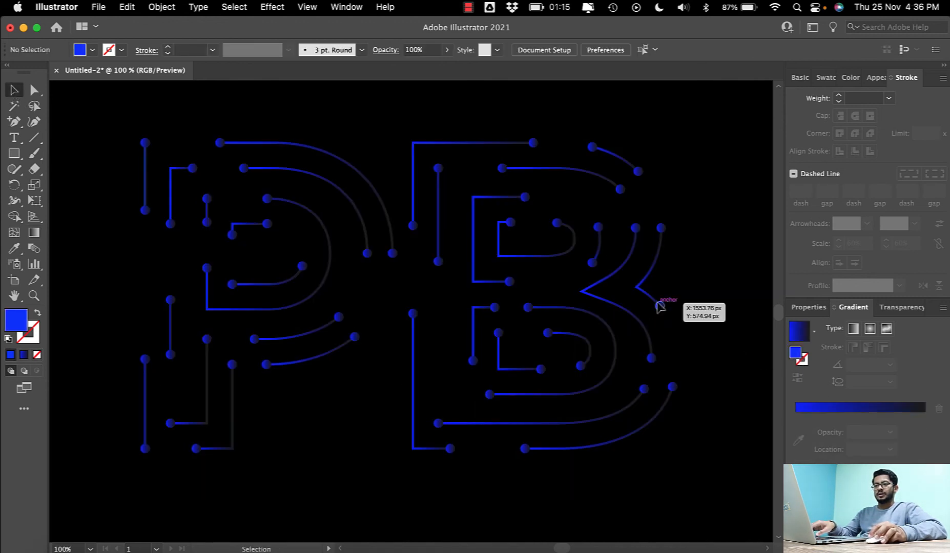
left_click(660, 306)
left_click(803, 338)
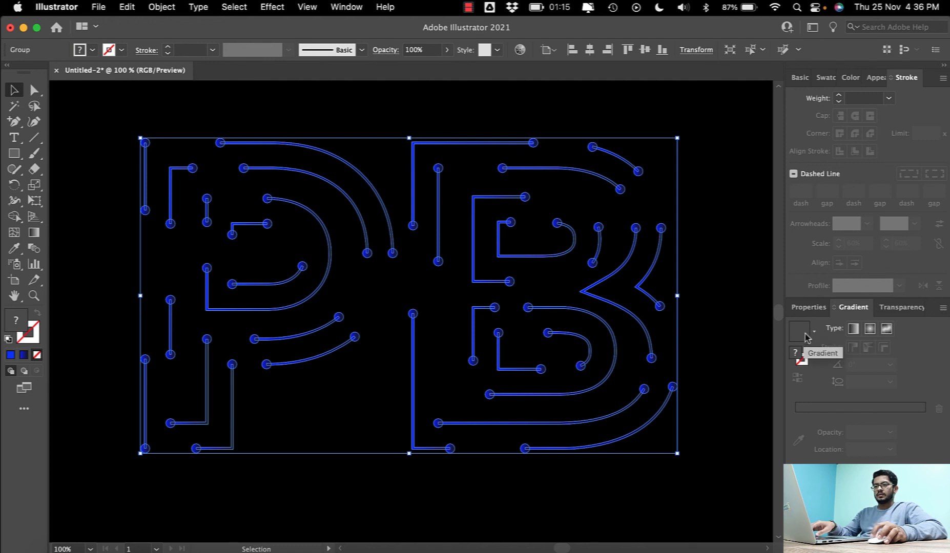
double_click(925, 415)
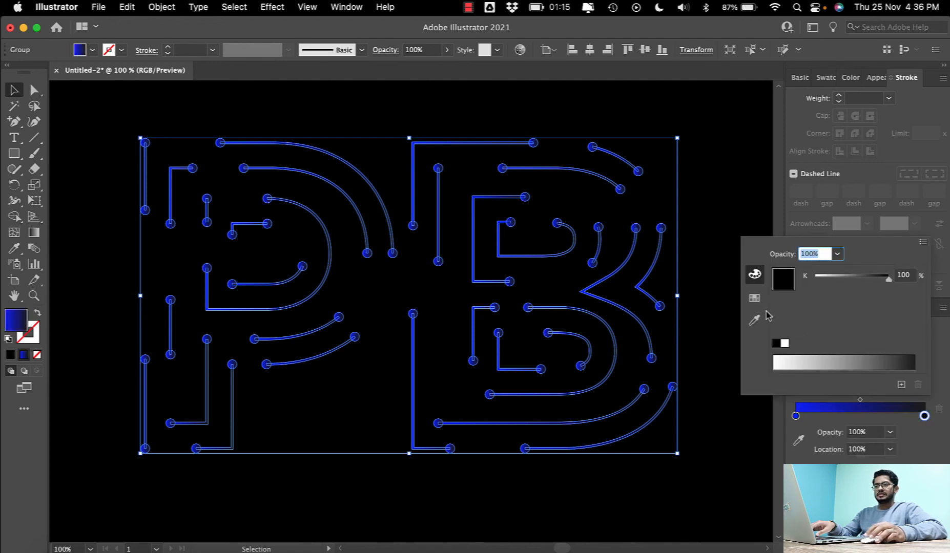
left_click(754, 298)
left_click(819, 269)
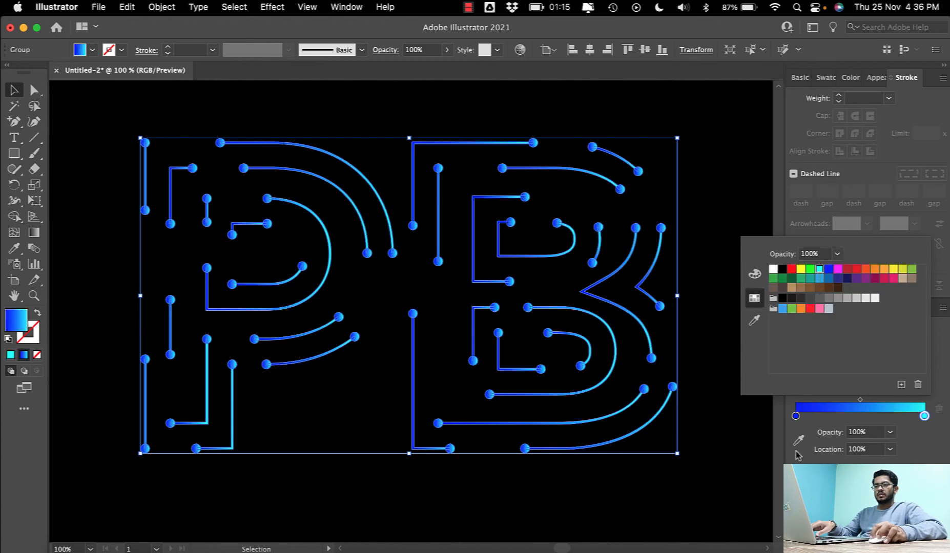
left_click(872, 465)
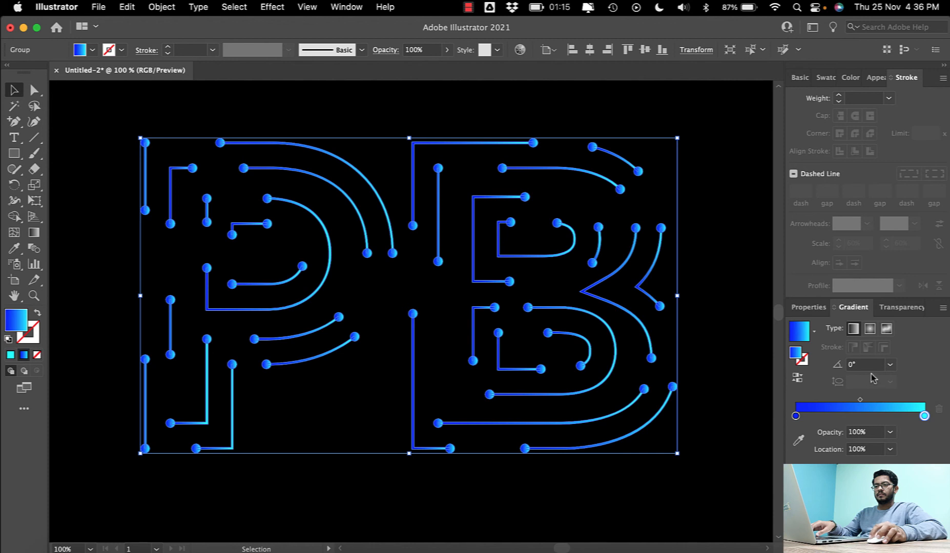
left_click(727, 324)
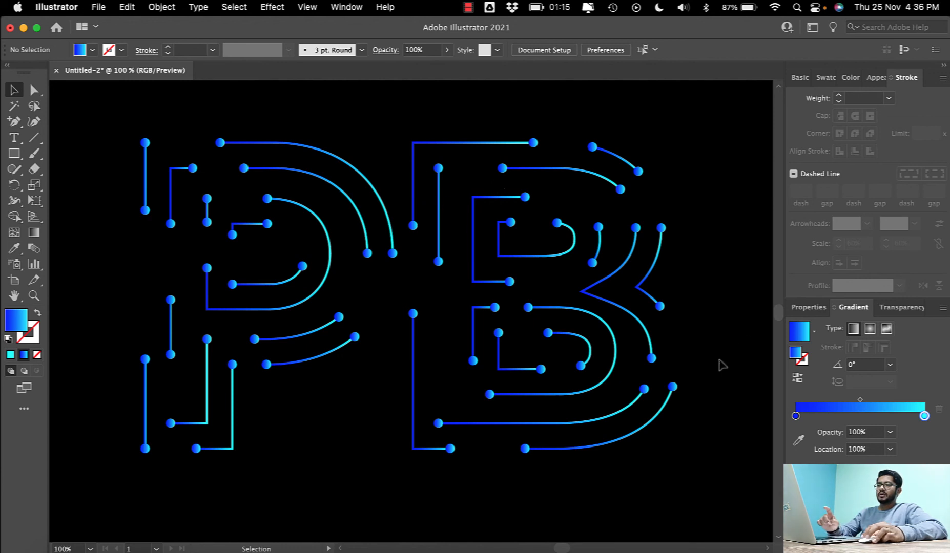
left_click(616, 445)
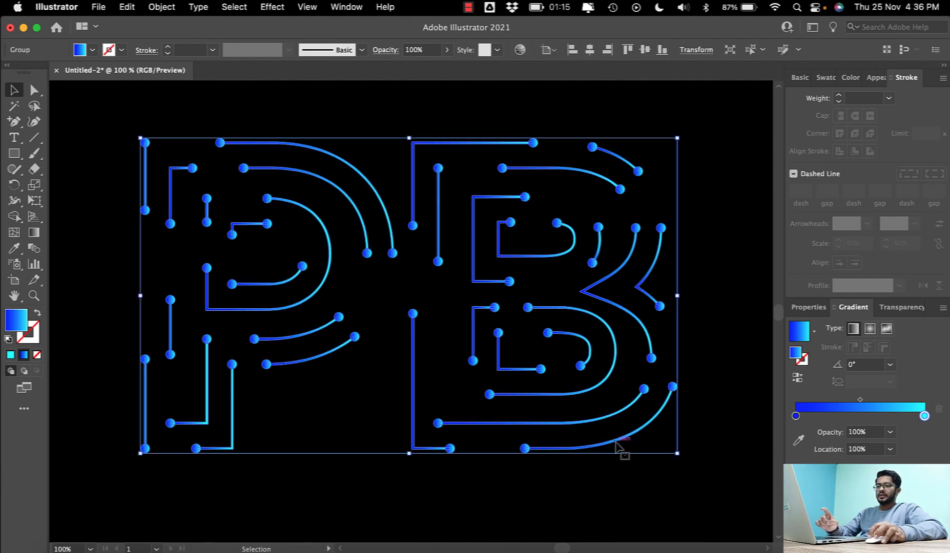
left_click(666, 445)
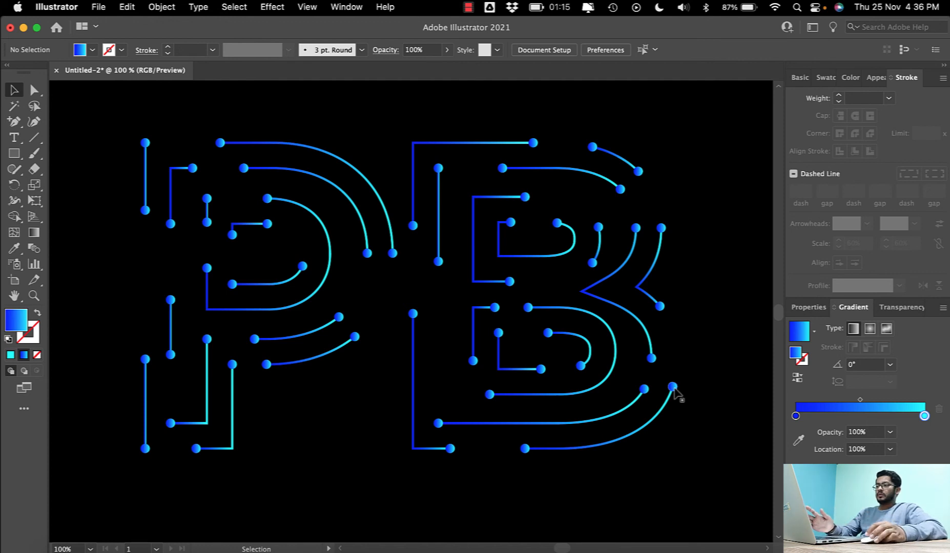
left_click_drag(106, 116, 694, 478)
left_click(629, 485)
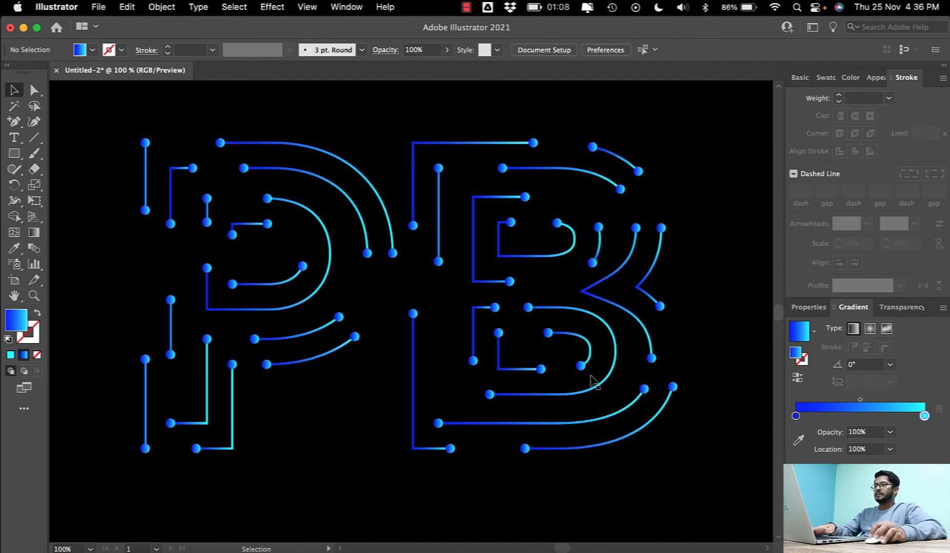
- Select the whole monogram group, make it a compound path so one gradient spans both letters, and deselect it
left_click(588, 365)
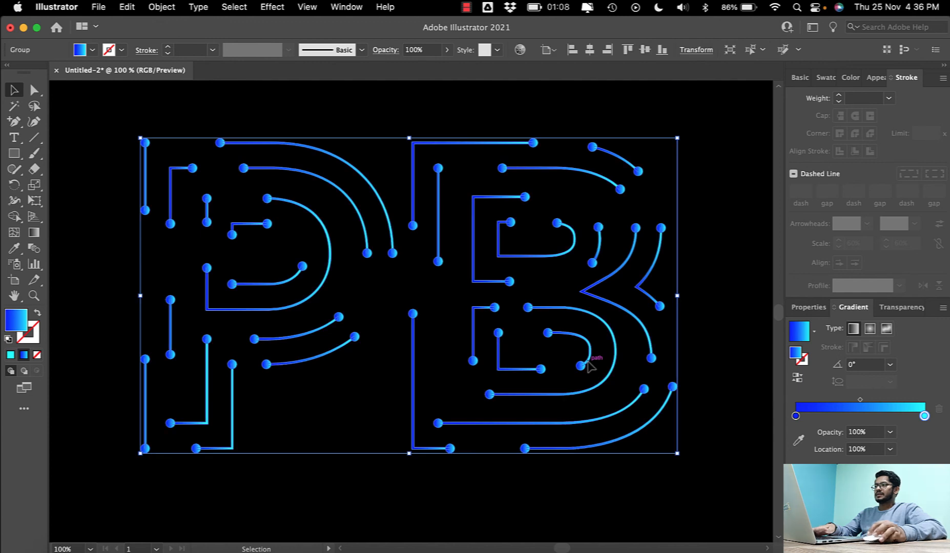
left_click(158, 9)
scroll(203, 227, "down", 1)
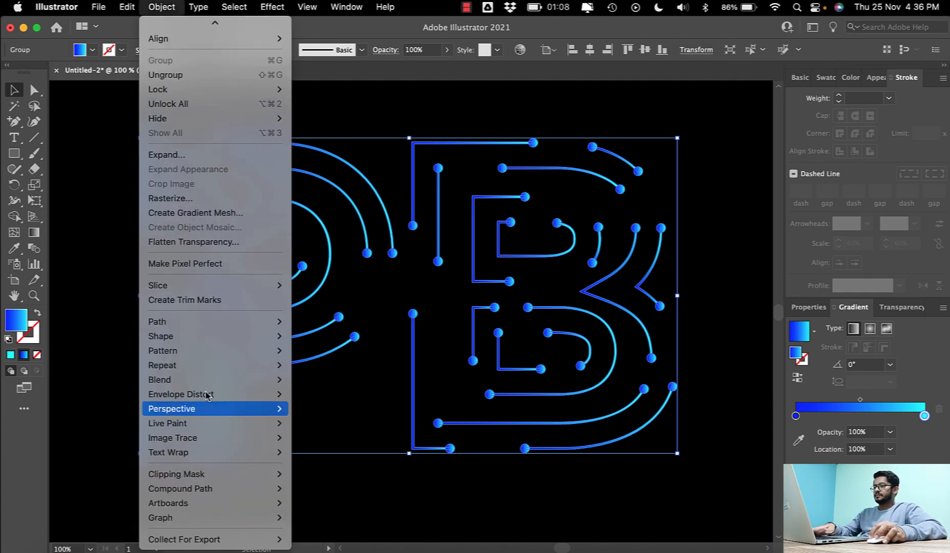
mouse_move(204, 487)
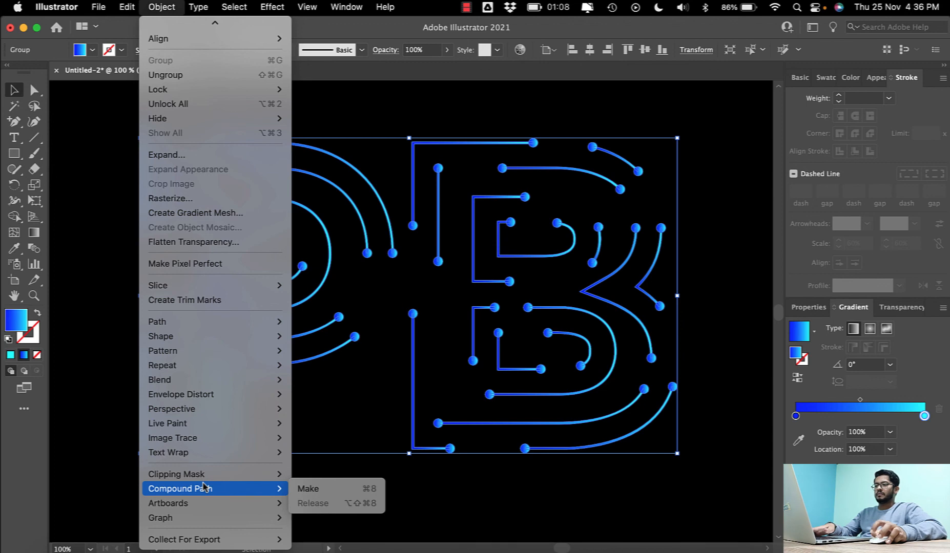
left_click(327, 489)
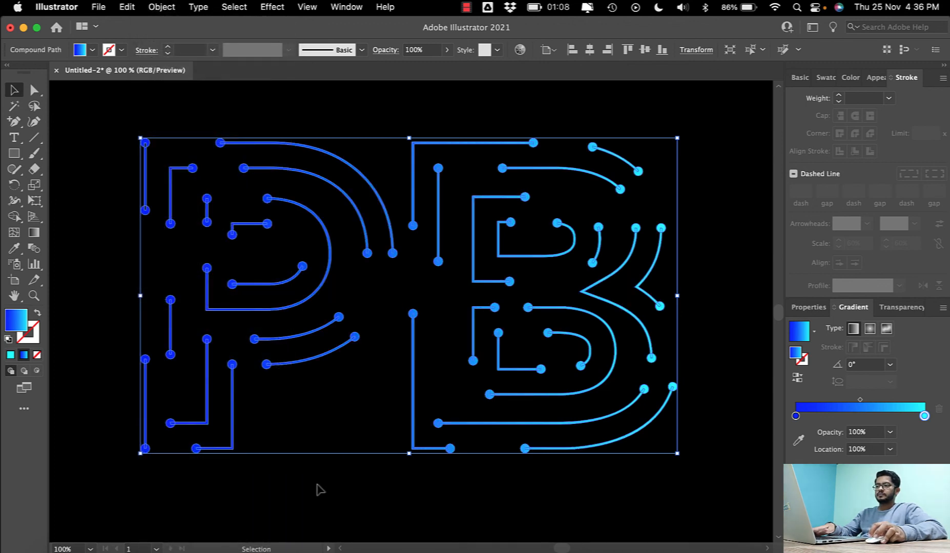
left_click(319, 489)
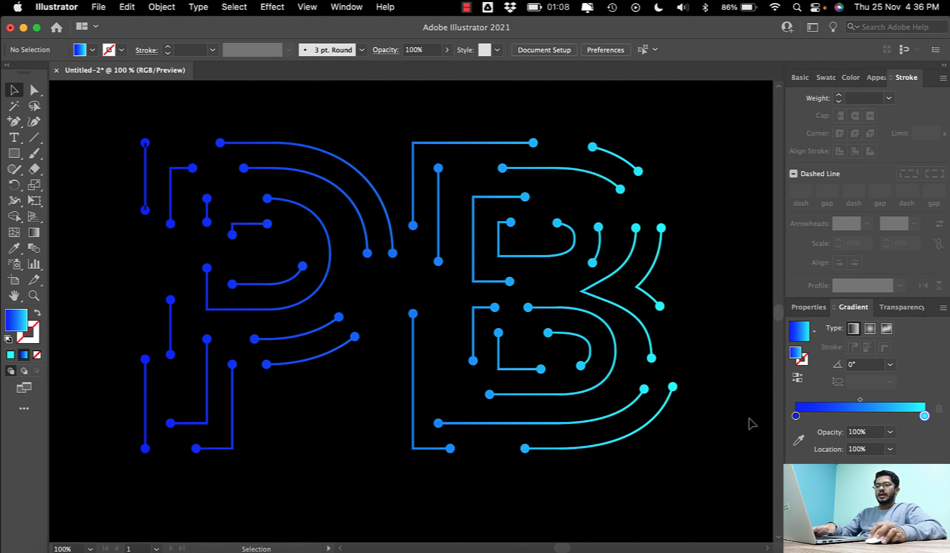
- Try a 90° gradient angle on the compound monogram, set the angle to 120° instead, and deselect the artwork
left_click(889, 365)
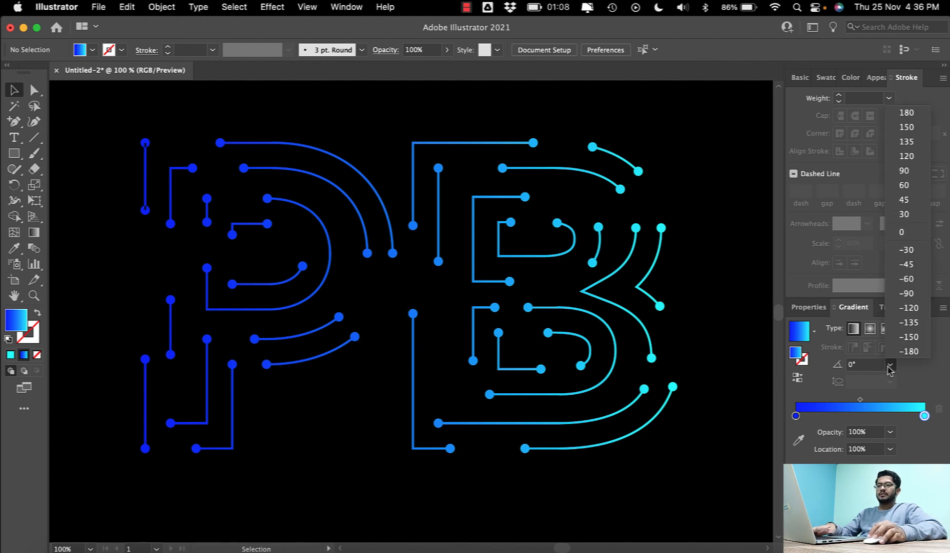
left_click(904, 171)
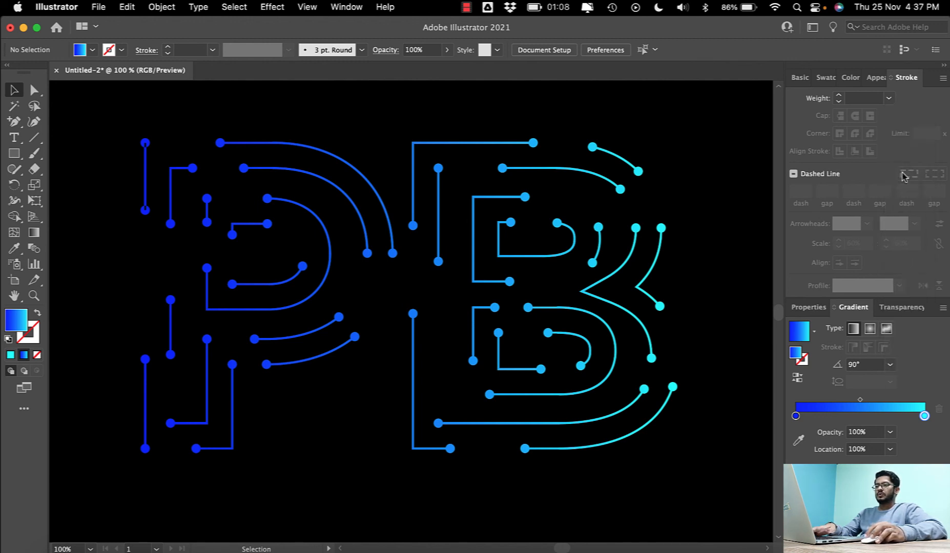
left_click(654, 259)
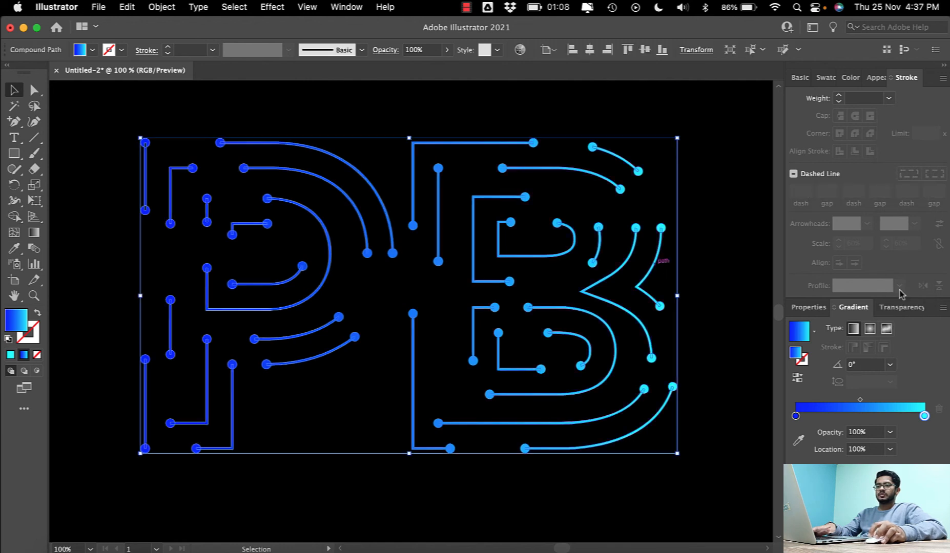
left_click(889, 364)
left_click(904, 170)
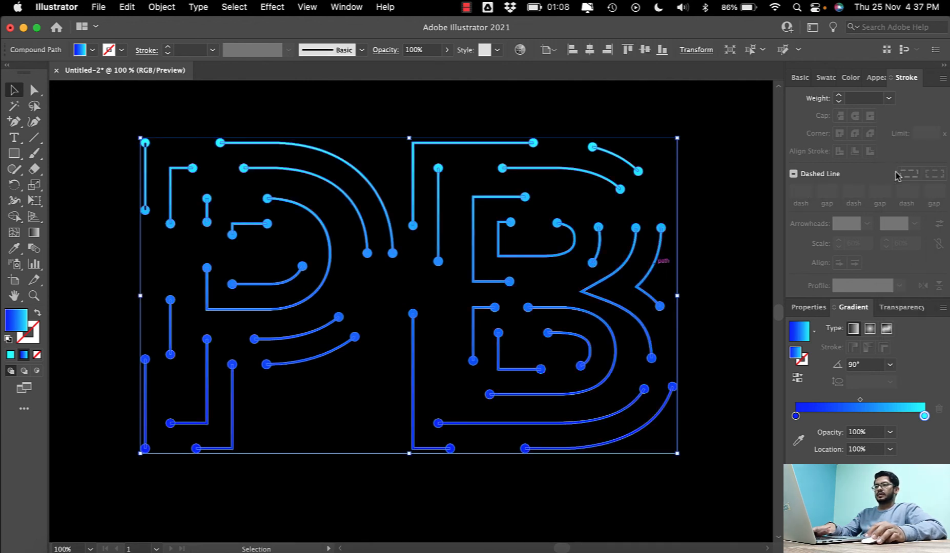
left_click(890, 364)
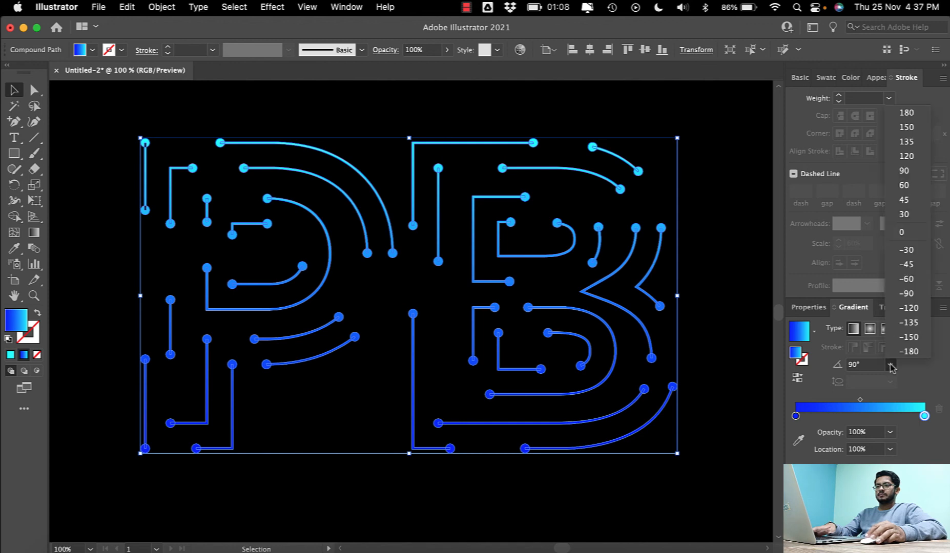
left_click(906, 157)
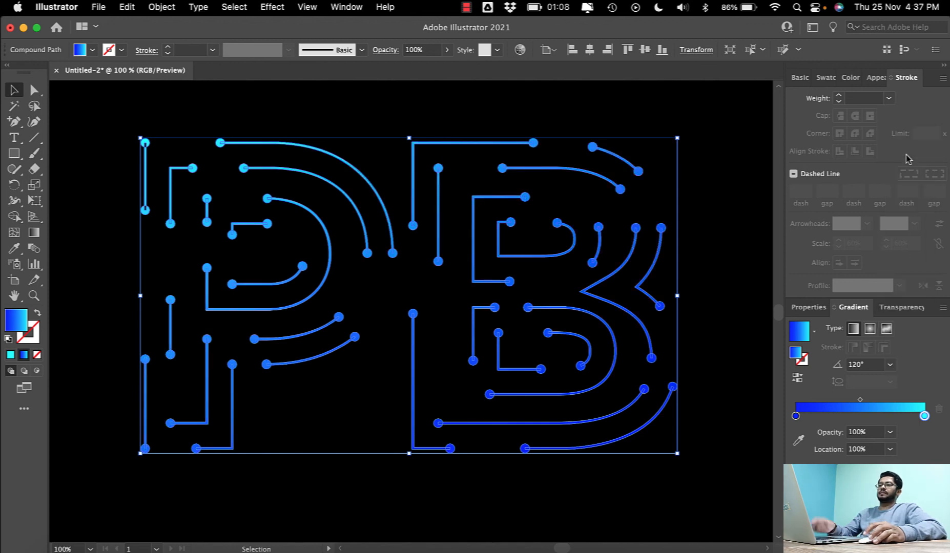
left_click(722, 233)
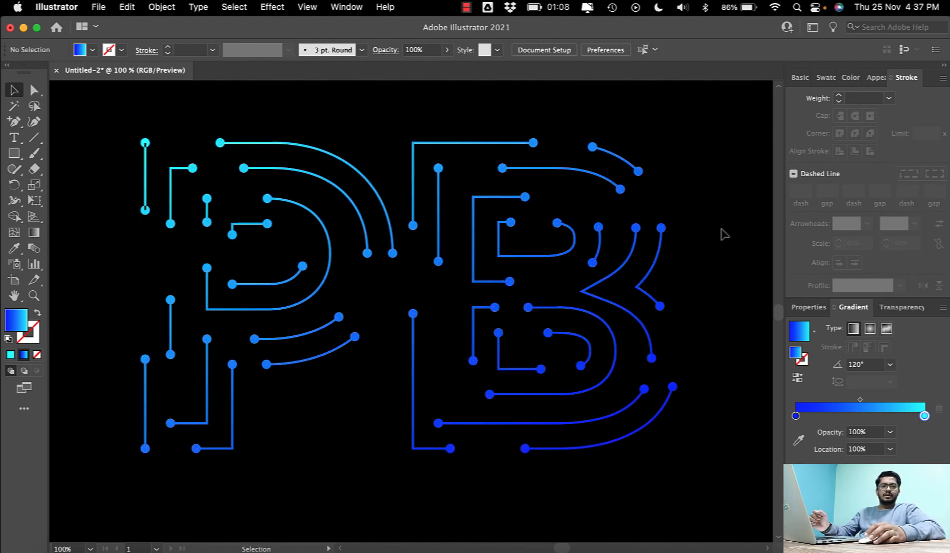